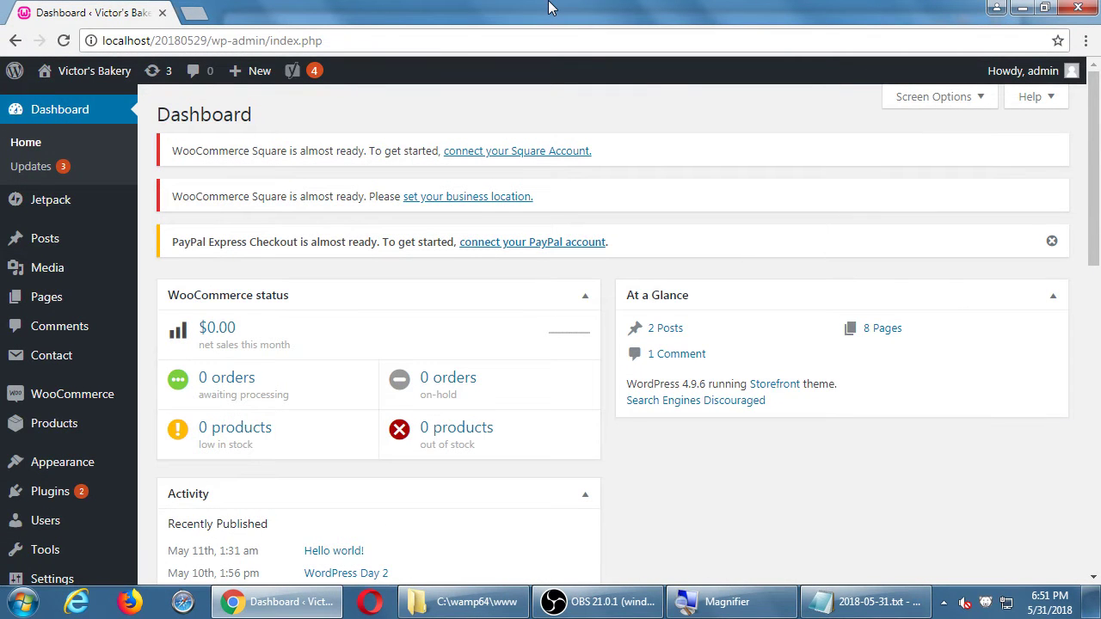
- Enter the example login address mysite.com/wp-admin in a new browser tab and replace its wp-admin part with a hyphen
key(ctrl+t)
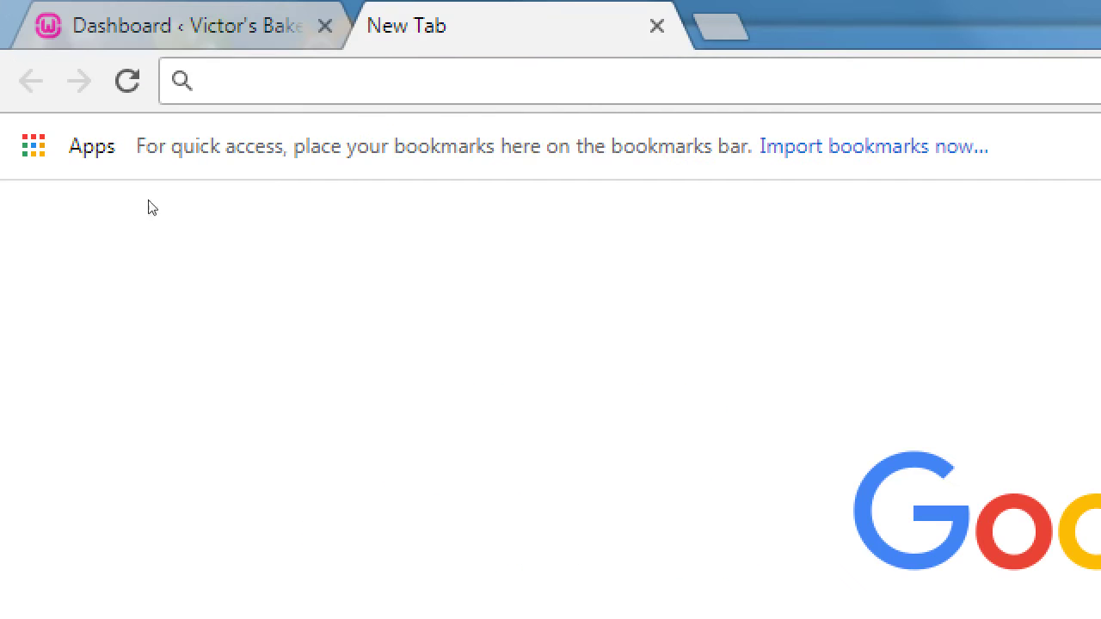
text(my)
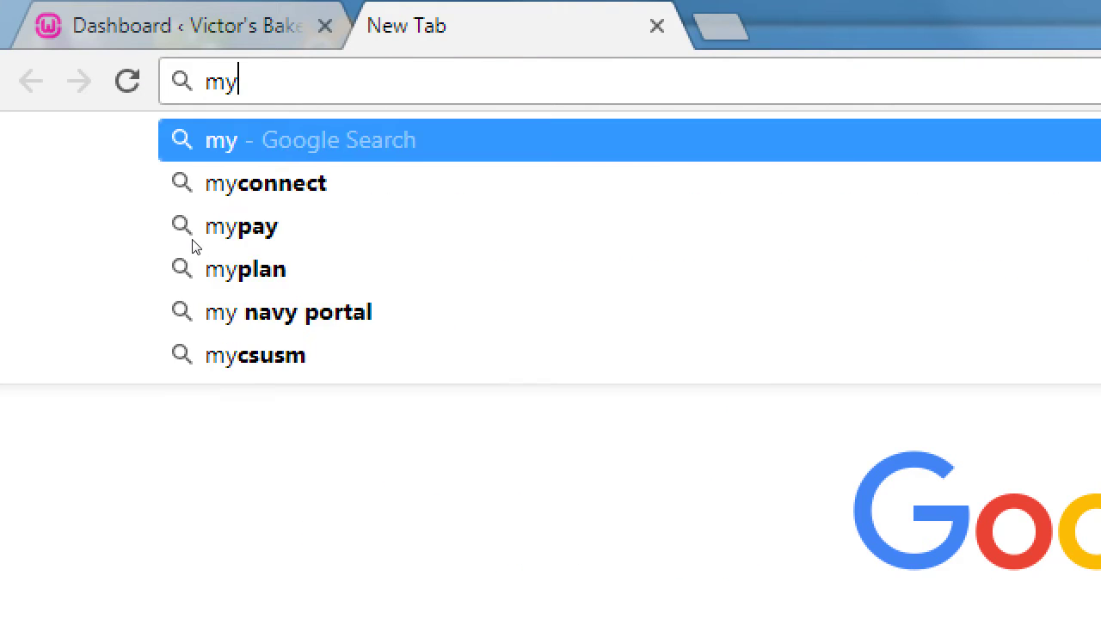
text(site.com)
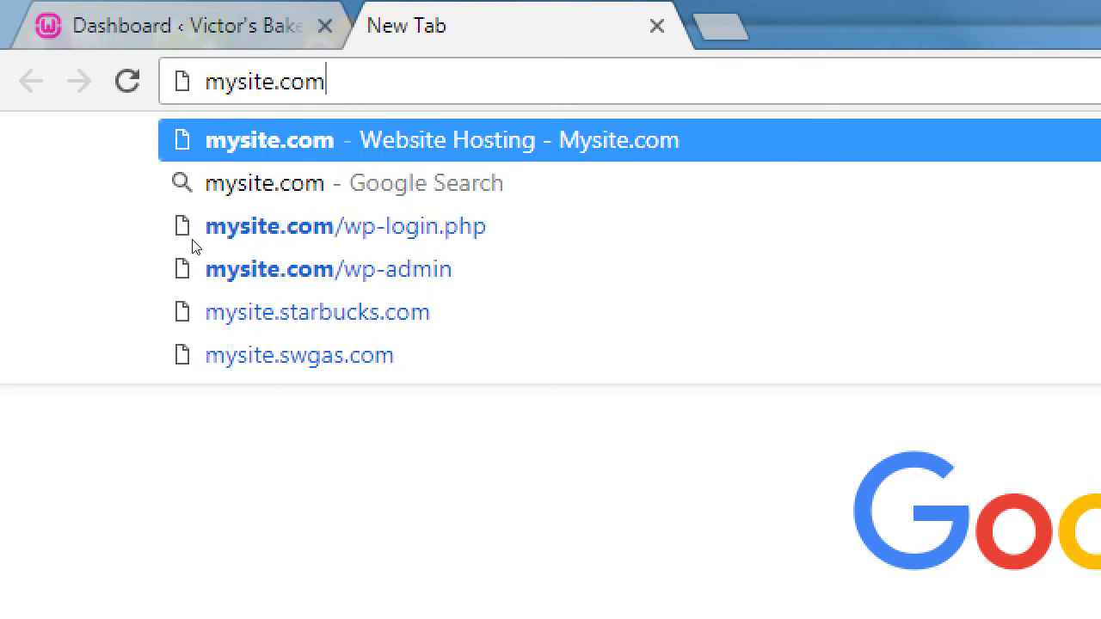
text(/wp-admin)
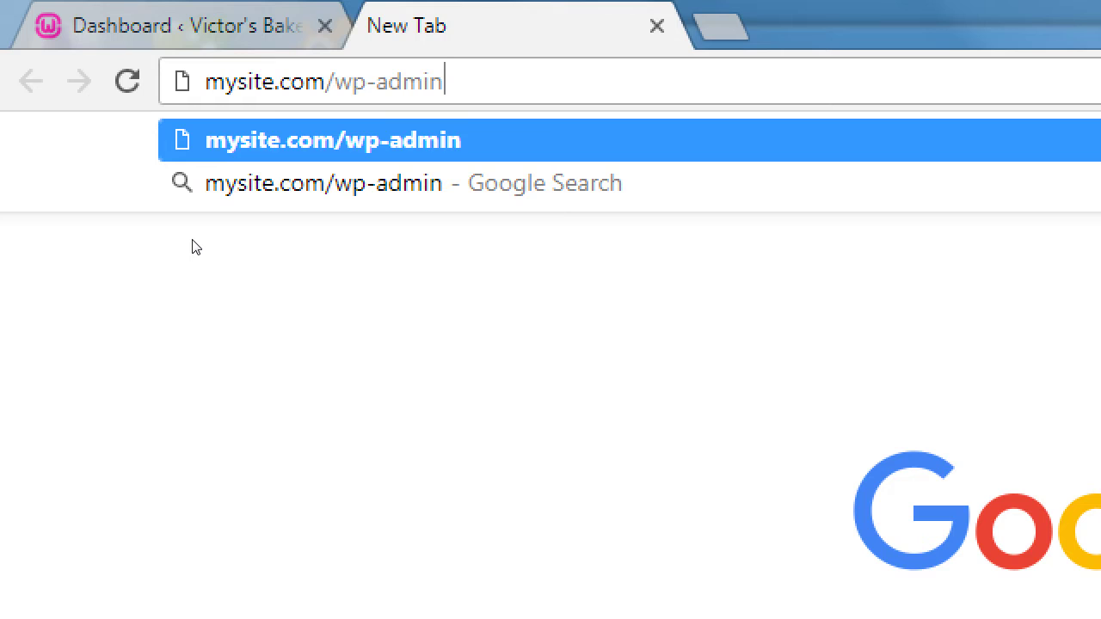
key(ctrl+shift+Left)
key(ctrl+shift+Left)
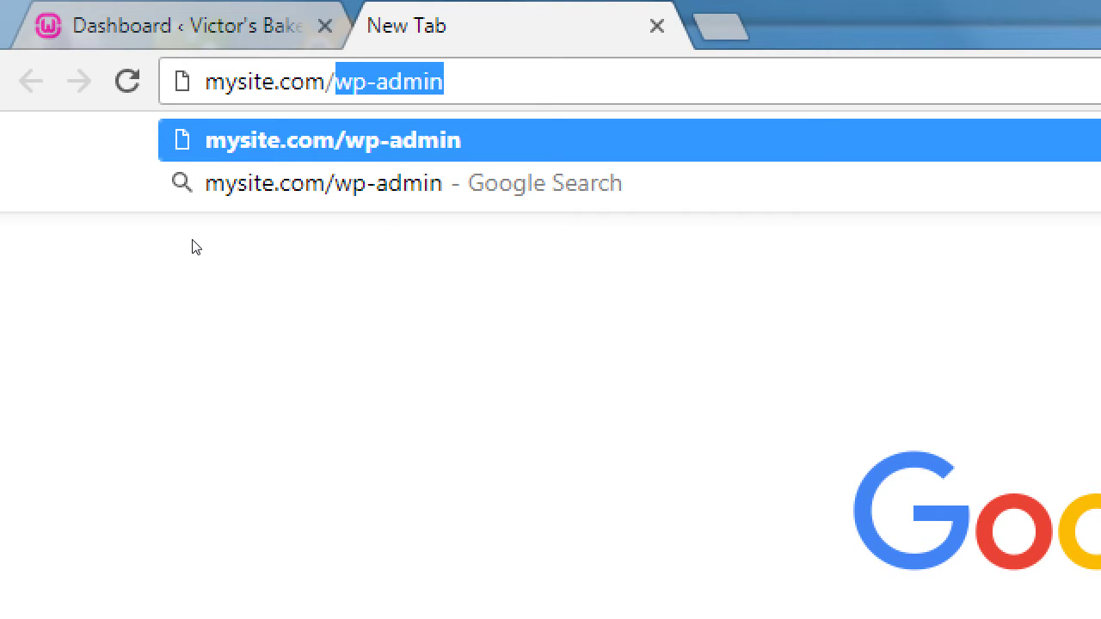
text(-)
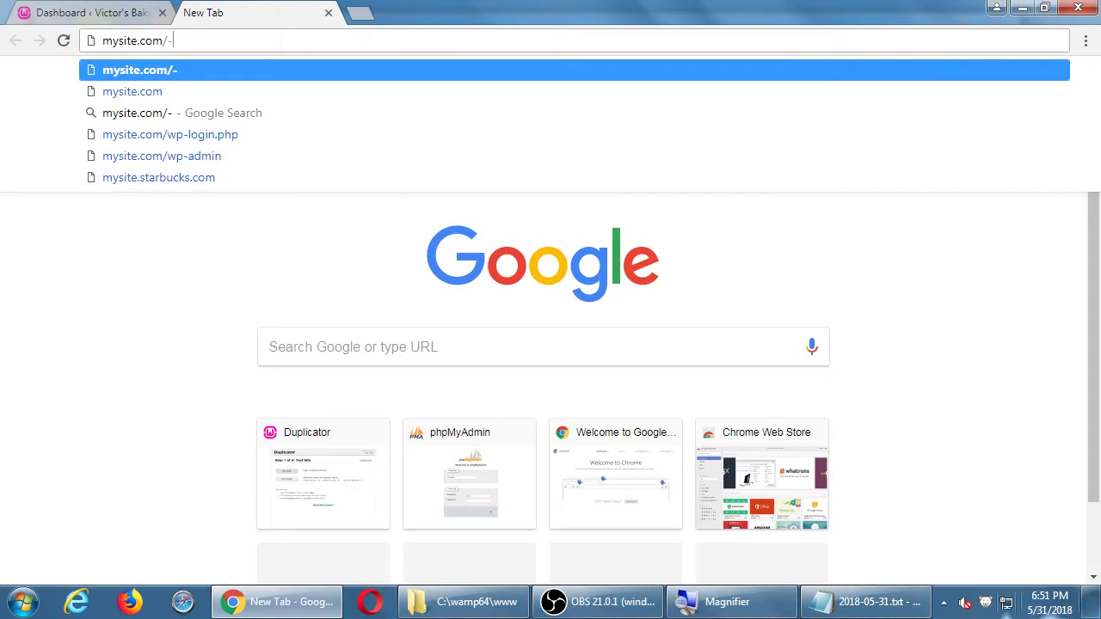
- Switch to the Notepad notes and add the heading "For more security: Moving your wp-admin Login Screen" below the variations list
click(856, 613)
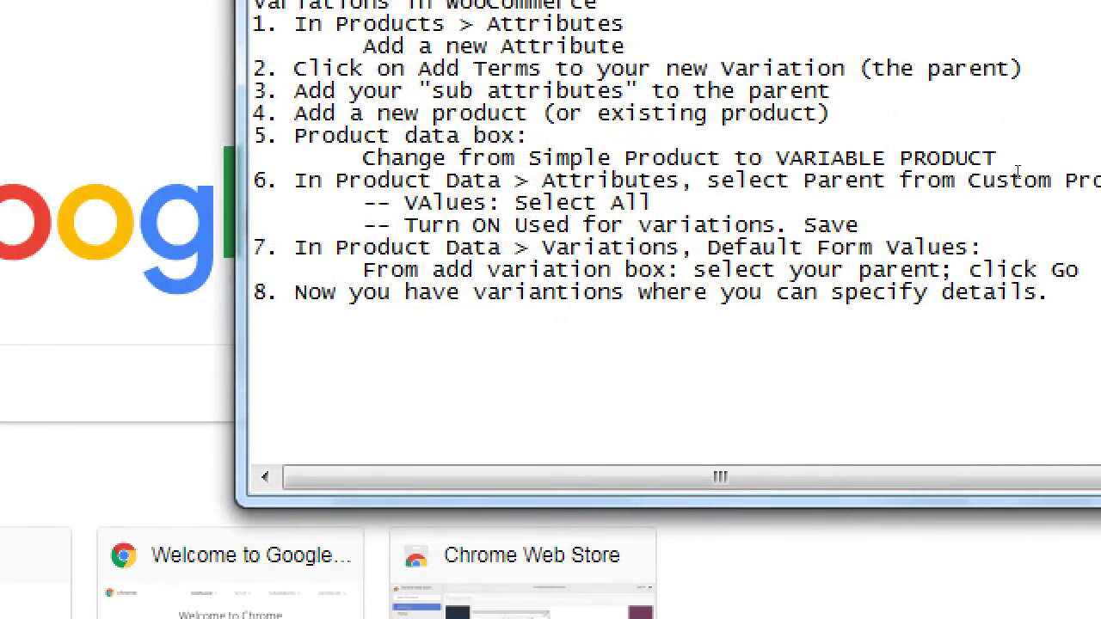
key(Return)
key(Return)
text(For more )
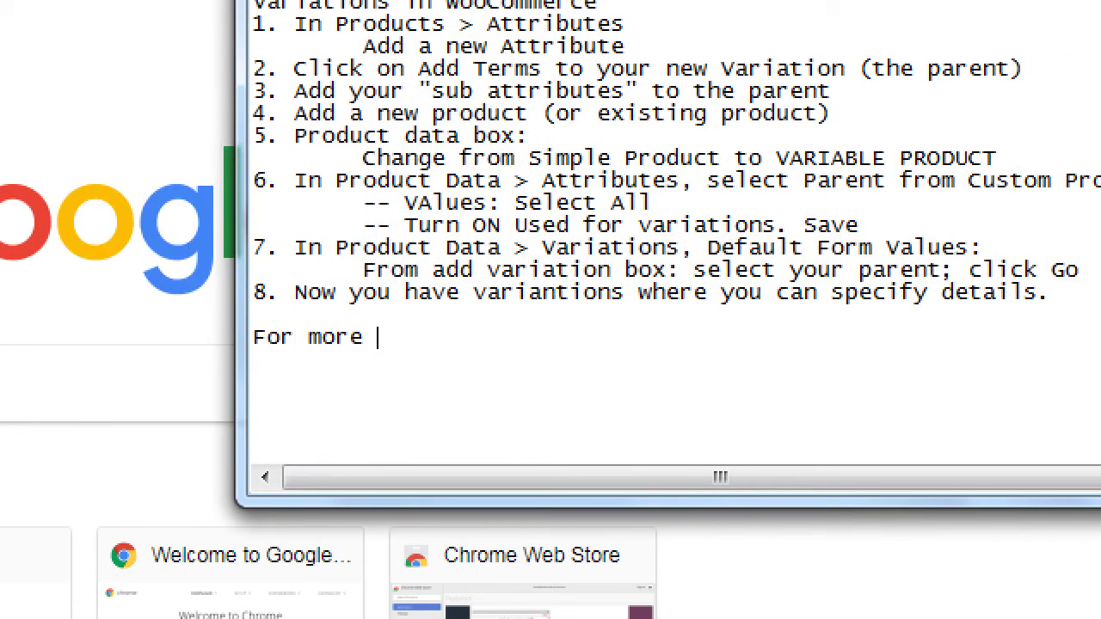
text(security: M)
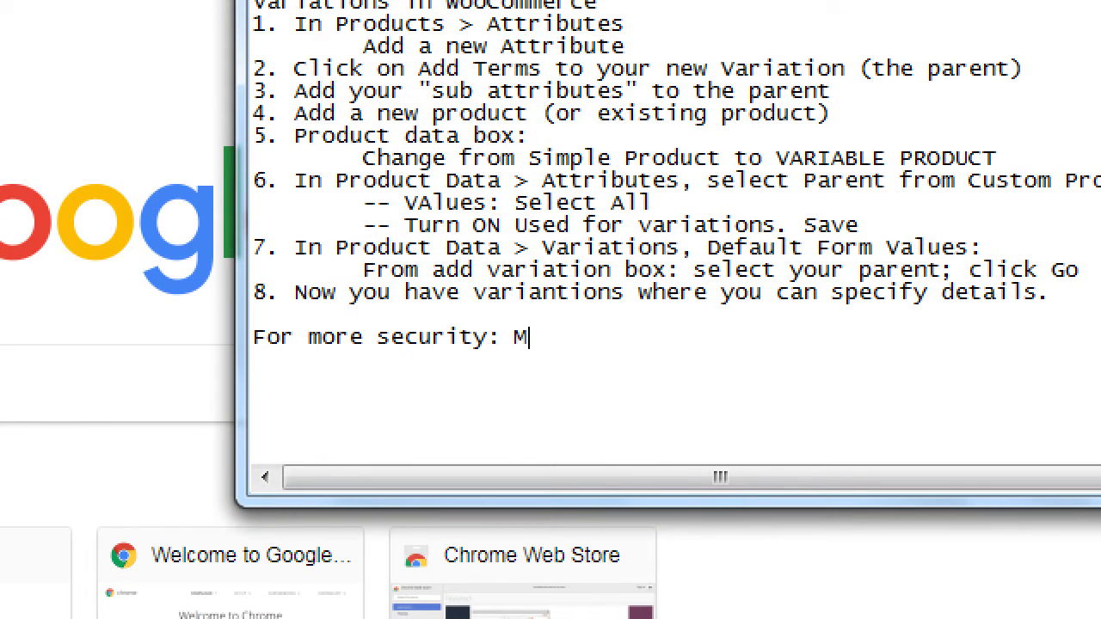
text(oving your wp-admi)
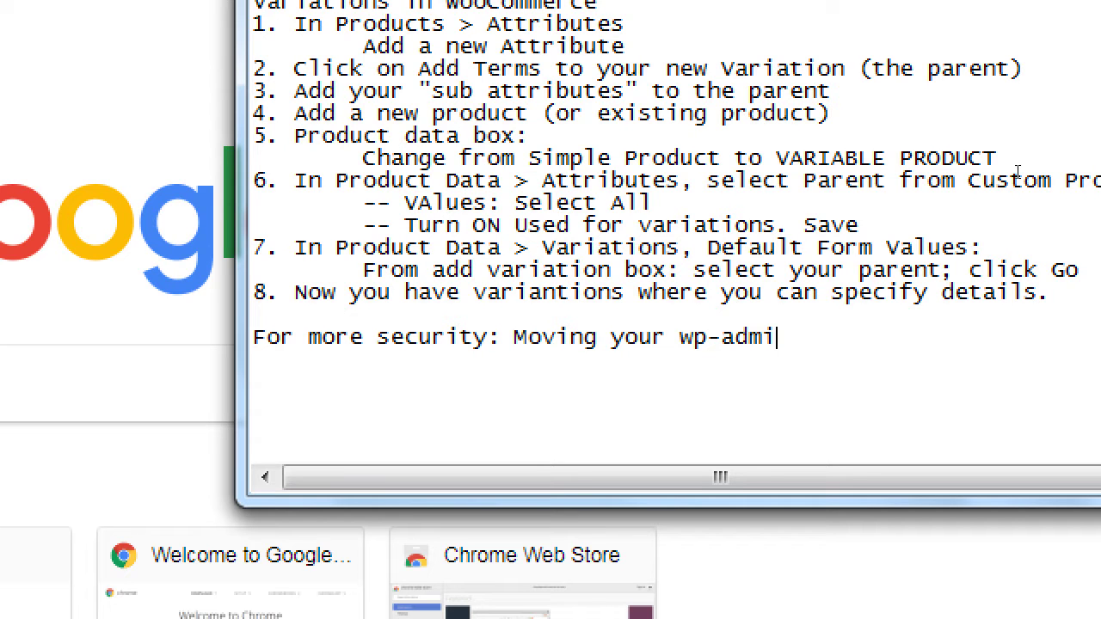
text(n Login Screen)
key(Return)
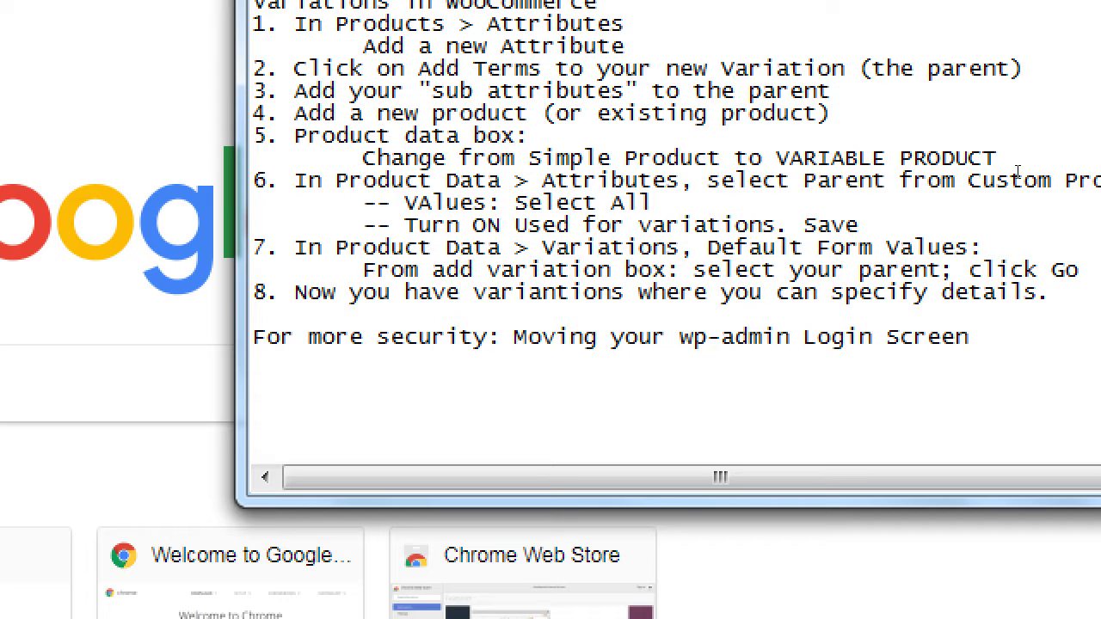
- Add the lines "Move the folder...." and "Add redirections...." under the security heading
text(Move the folder....)
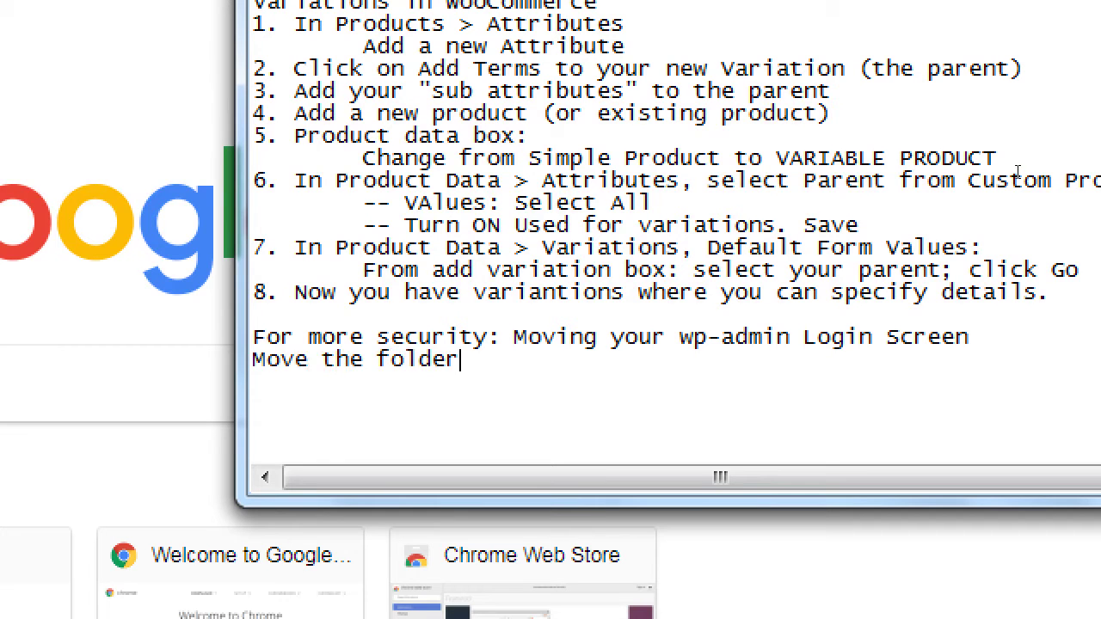
key(Return)
text(Add redirections....)
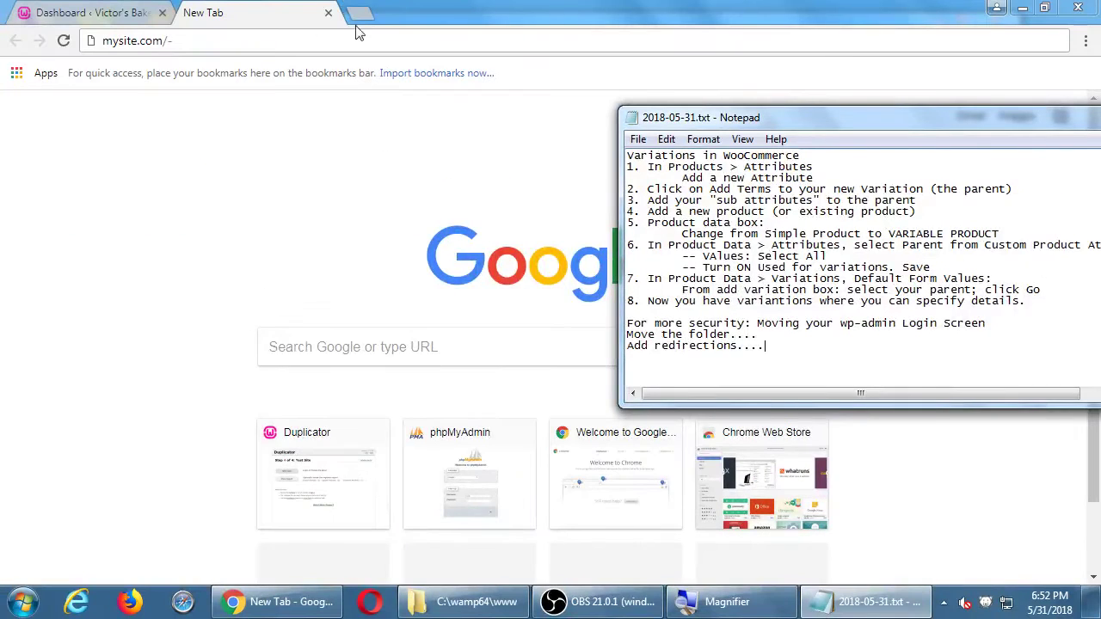
- Switch back to Chrome, close the unused new tab and open the site's General Settings page
click(328, 12)
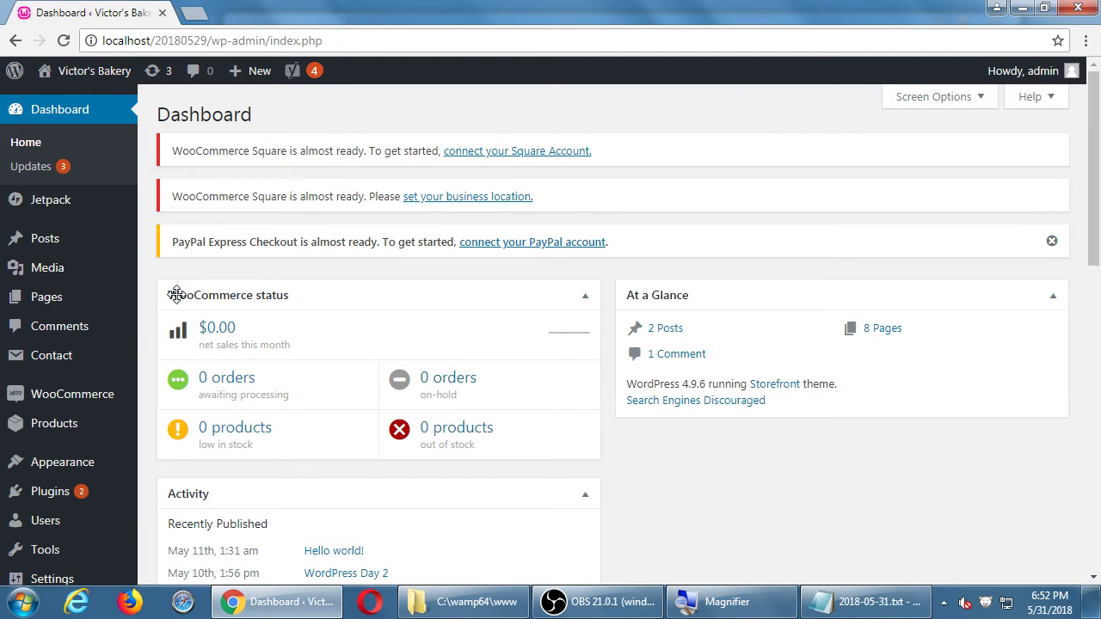
scroll(197, 344, down, 2)
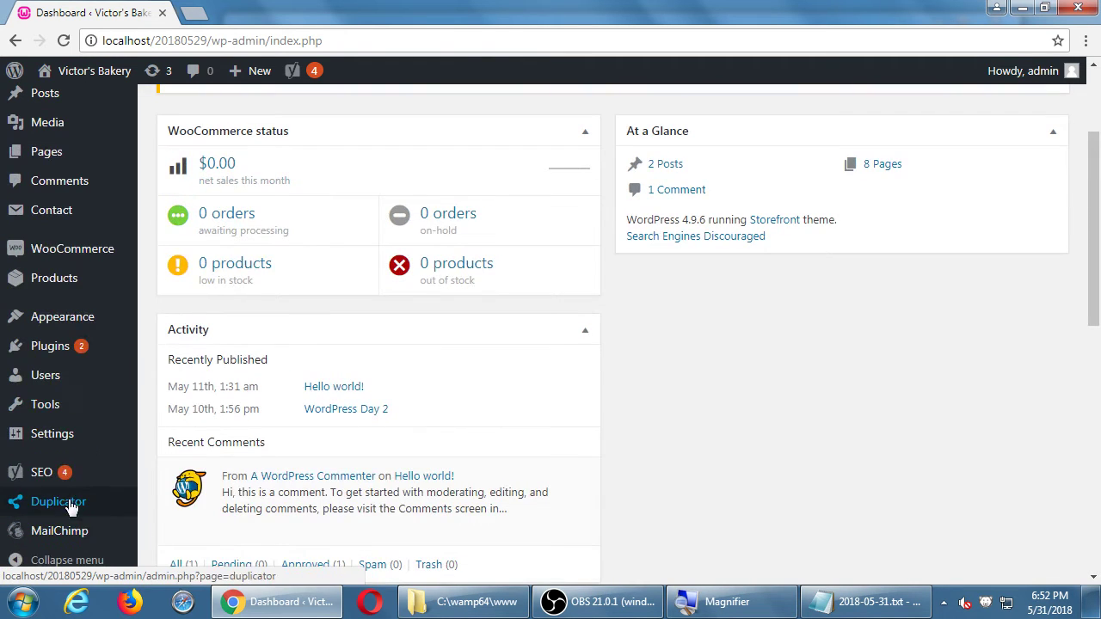
mouse_move(75, 445)
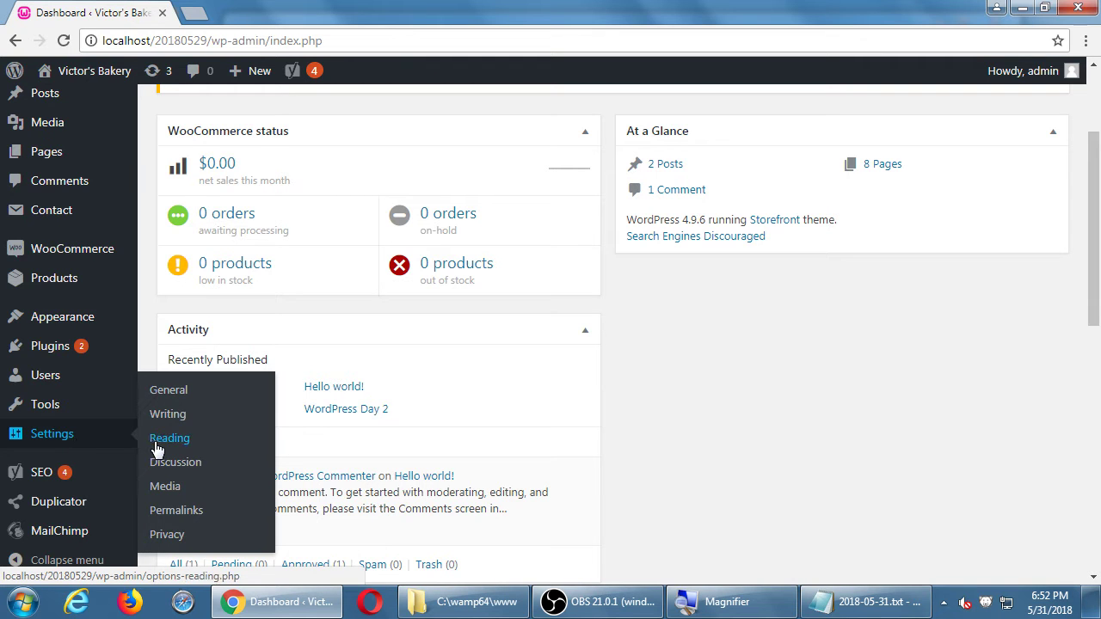
click(168, 390)
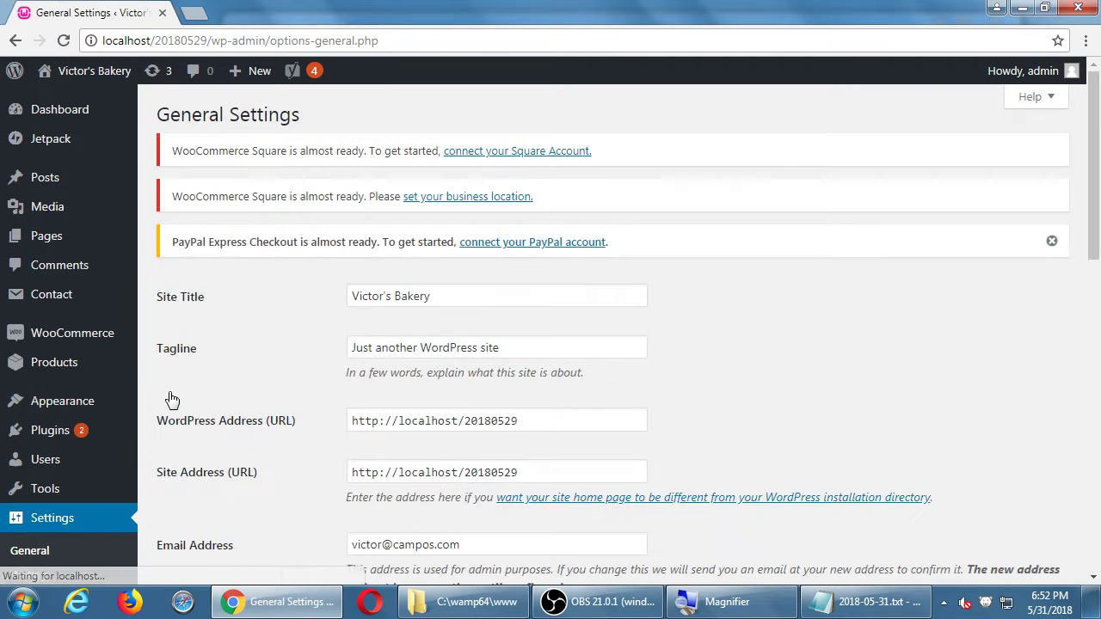
scroll(169, 391, down, 2)
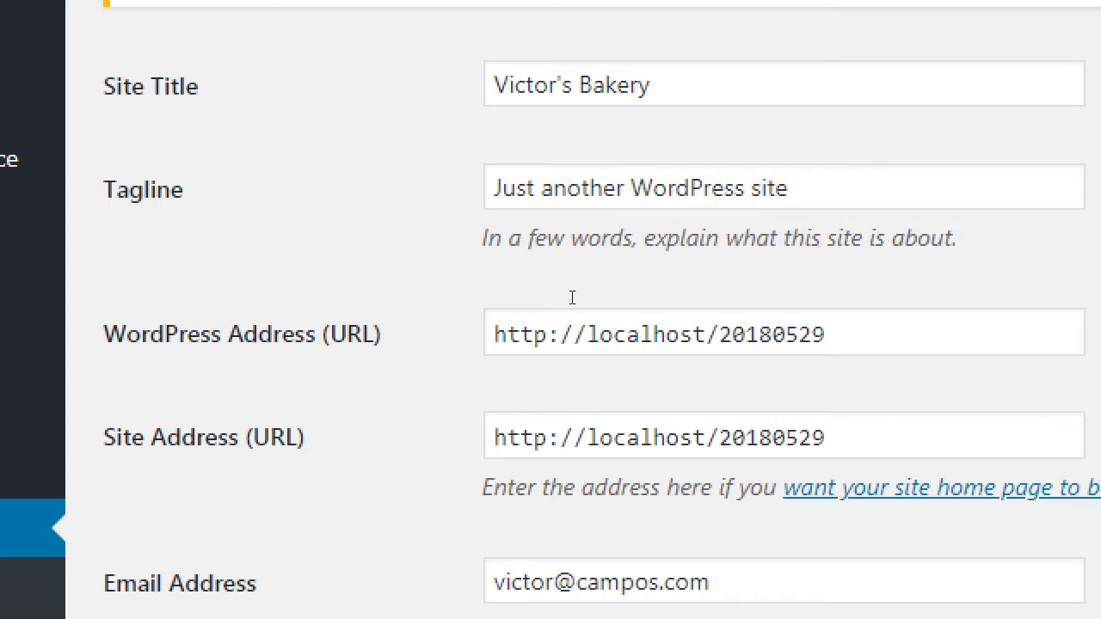
click(391, 276)
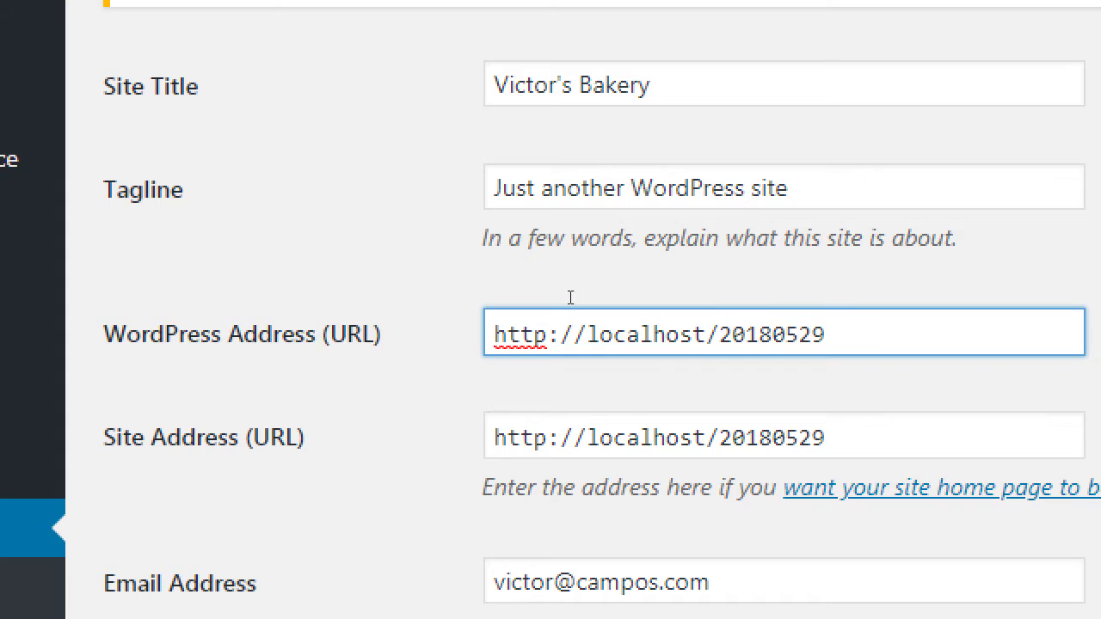
key(ctrl+a)
text(http://victorsbakery.com/)
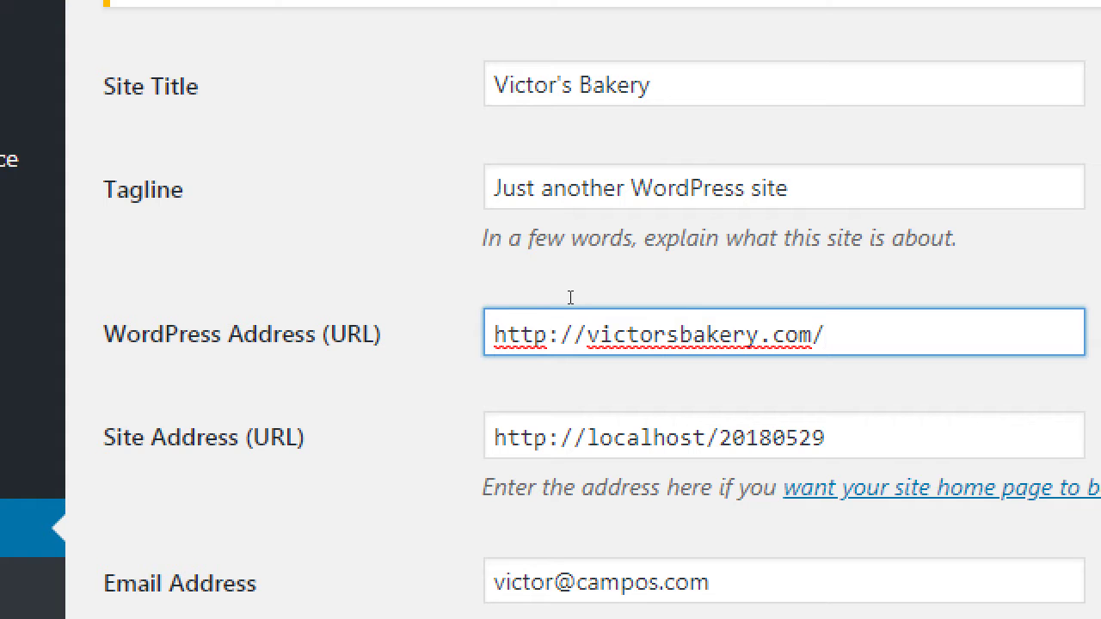
- Copy the WordPress Address into the Site Address (URL), replacing its localhost address
key(Tab)
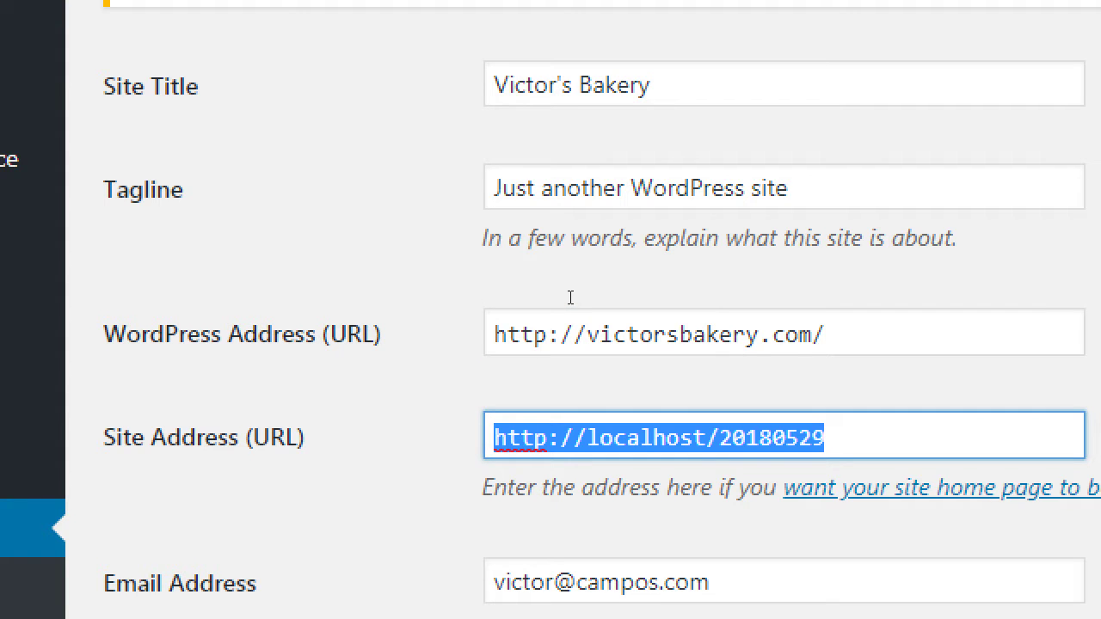
key(shift+Tab)
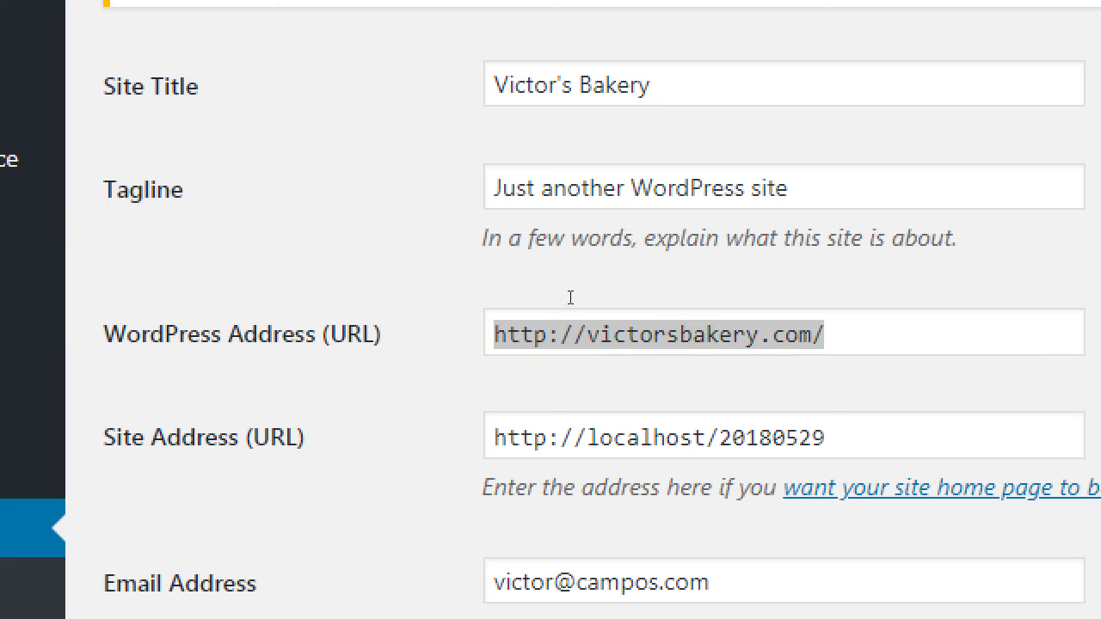
key(ctrl+a)
key(ctrl+c)
key(Tab)
key(ctrl+v)
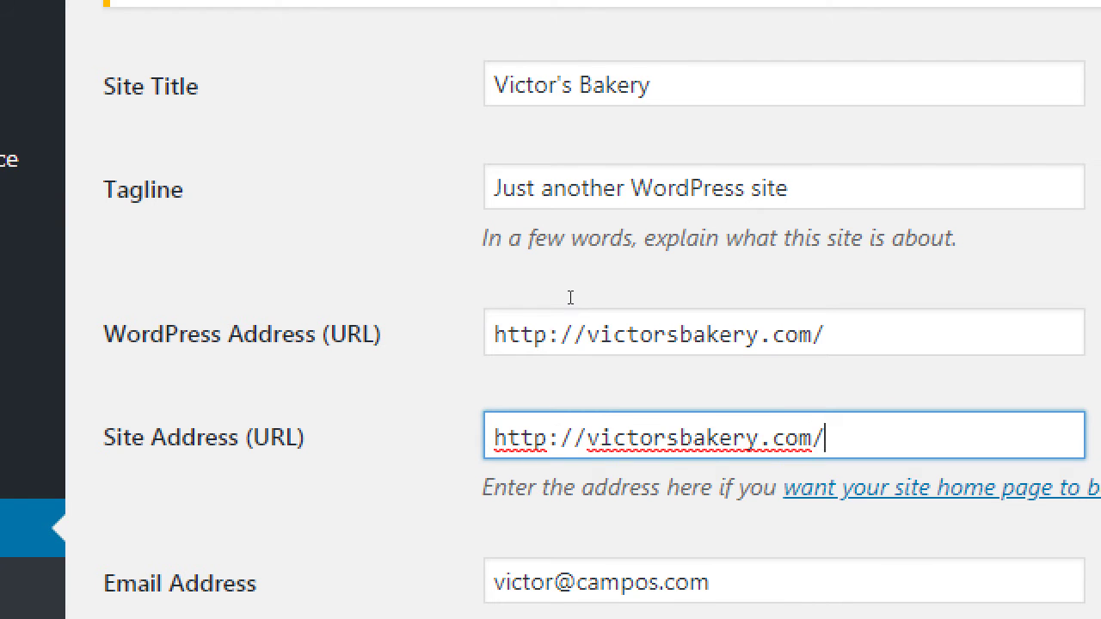
text(wp-admin)
key(BackSpace)
key(BackSpace)
key(BackSpace)
key(BackSpace)
key(BackSpace)
key(BackSpace)
key(BackSpace)
key(BackSpace)
text(secret)
key(super)
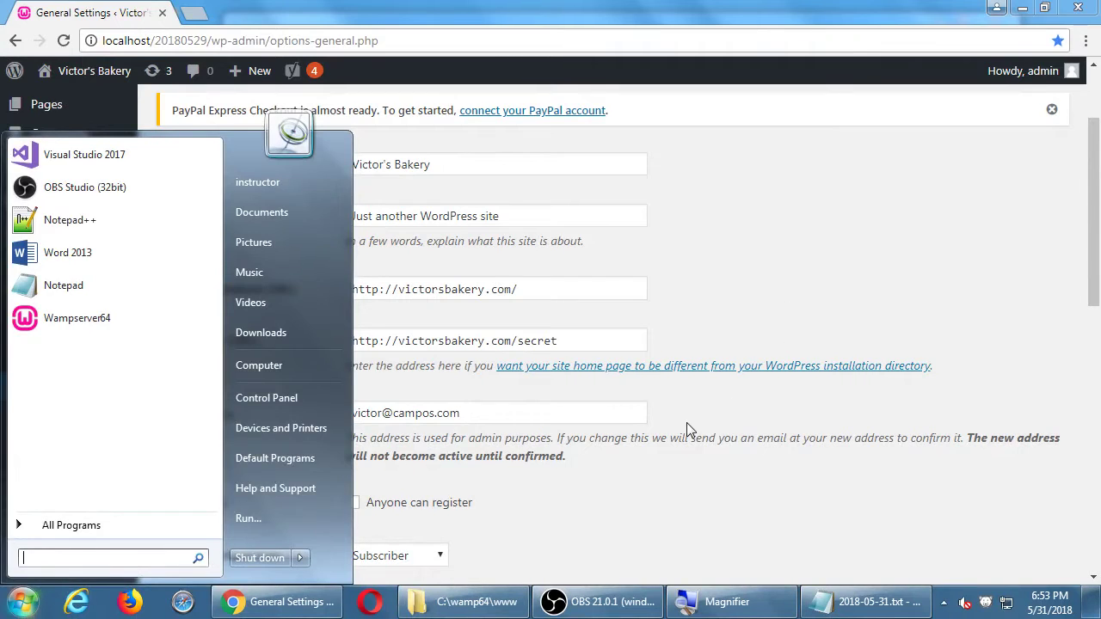
click(698, 423)
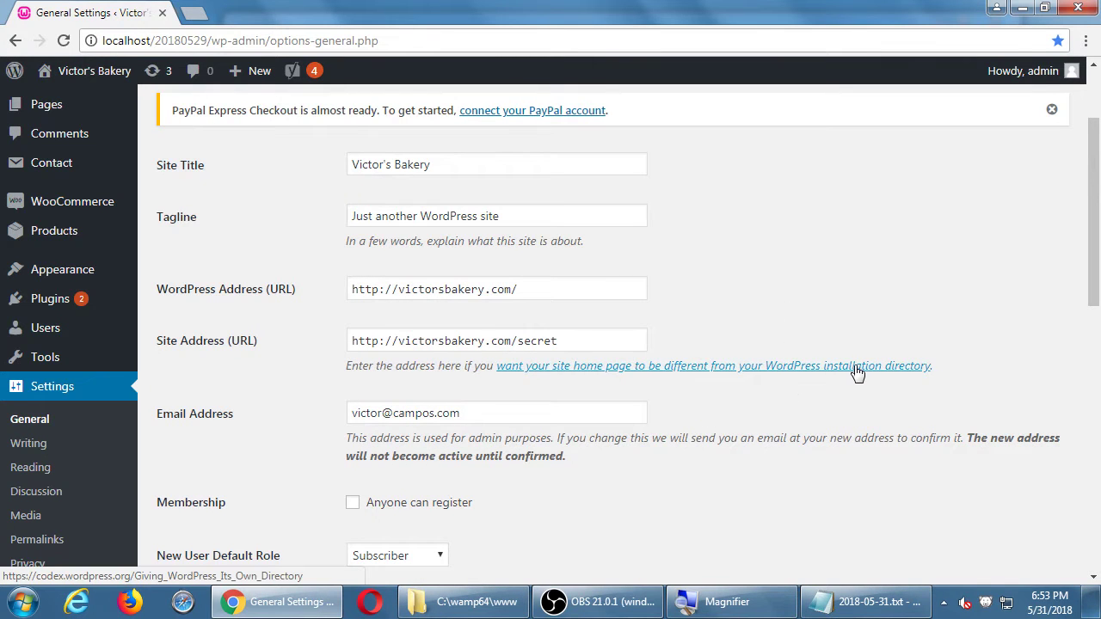
- Open the linked guide on using a home page separate from the WordPress installation directory, and return to General Settings
click(788, 370)
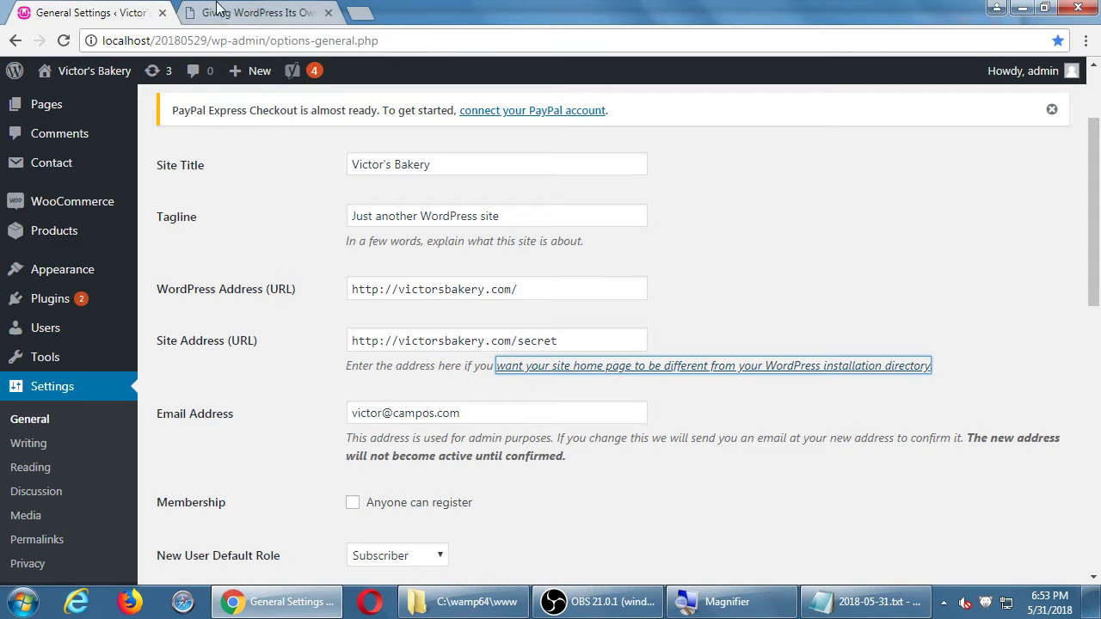
click(221, 12)
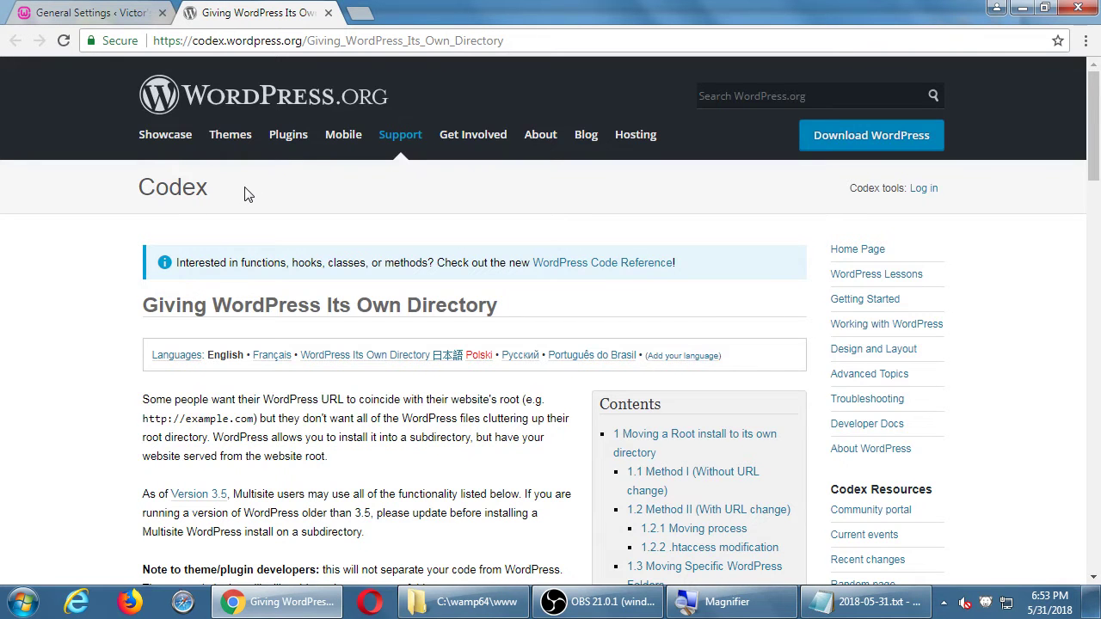
click(90, 12)
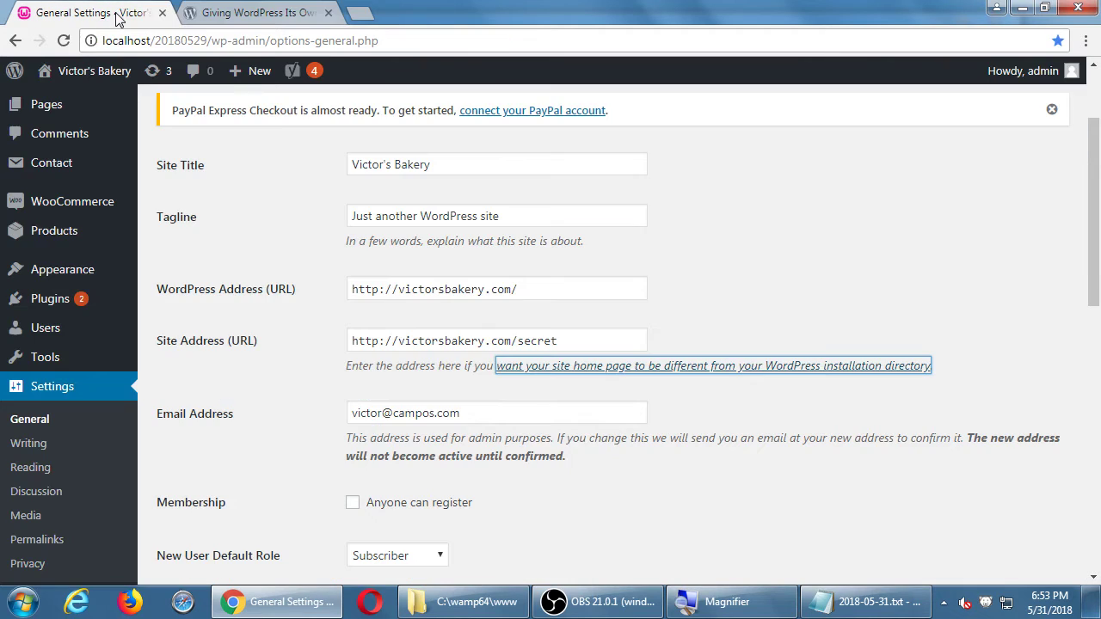
click(165, 369)
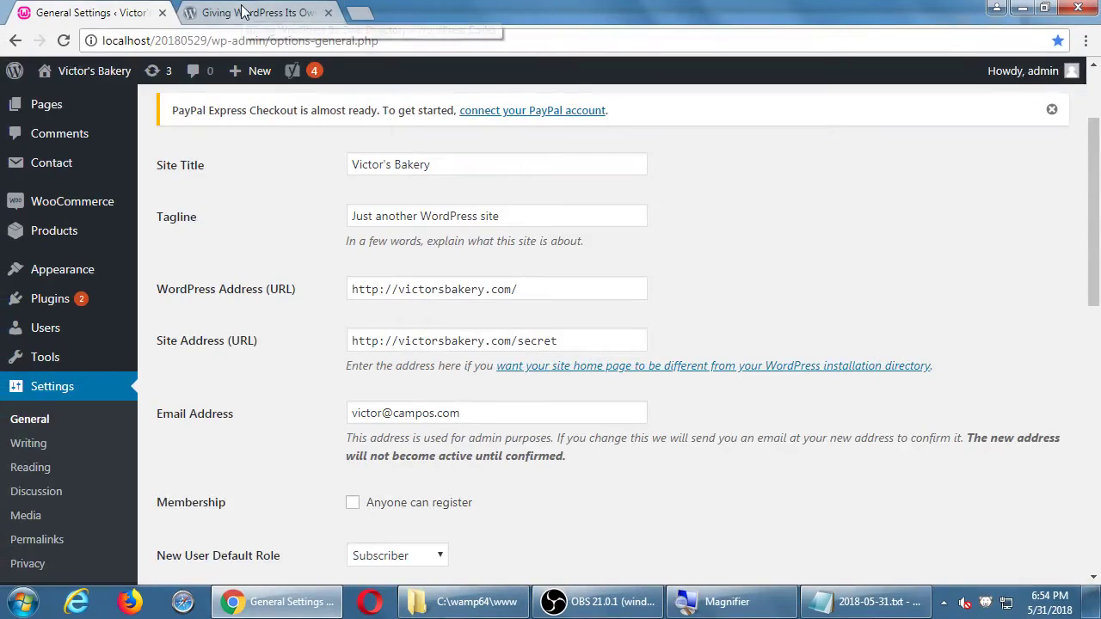
- Examine the Codex article "Giving WordPress Its Own Directory", covering its moving methods, .htaccess code and links for specific folders
click(243, 12)
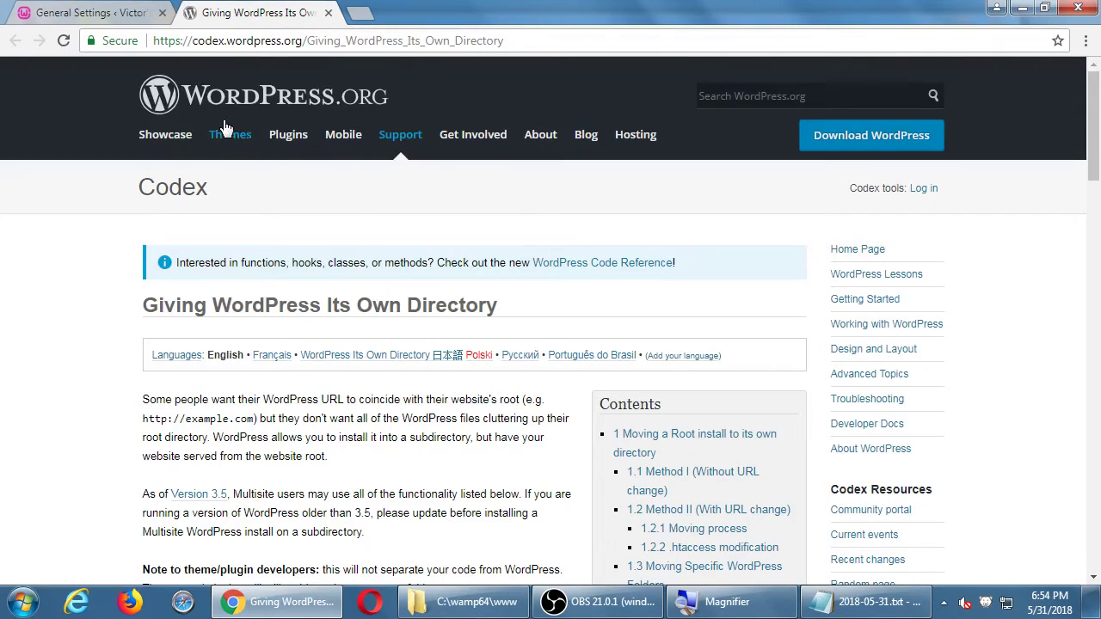
scroll(152, 283, down, 4)
scroll(44, 332, up, 5)
scroll(25, 333, down, 15)
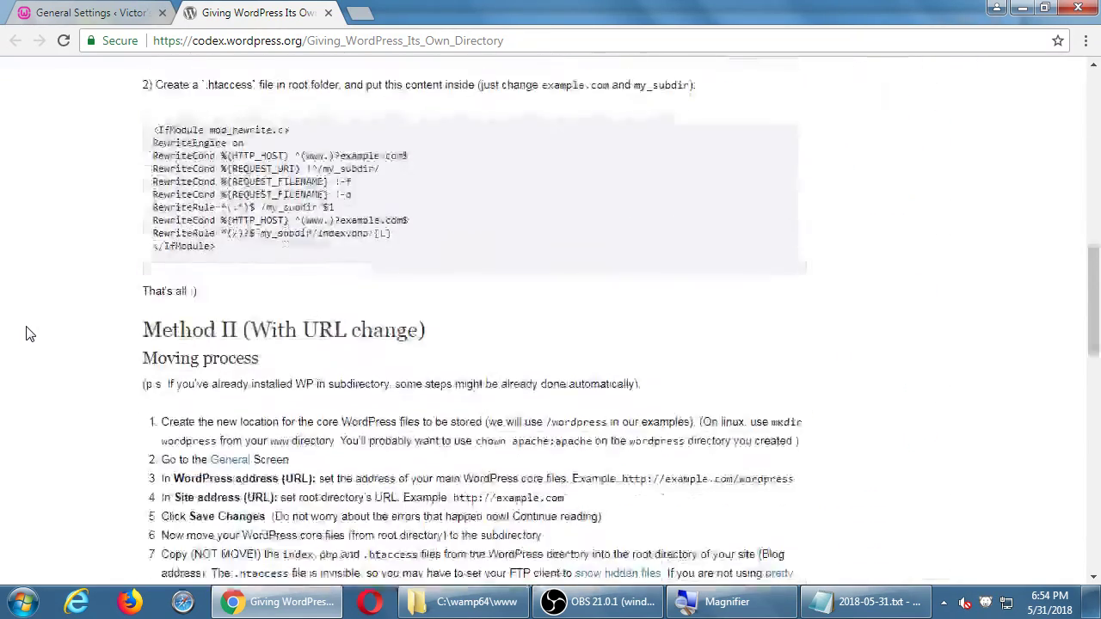
scroll(26, 333, down, 7)
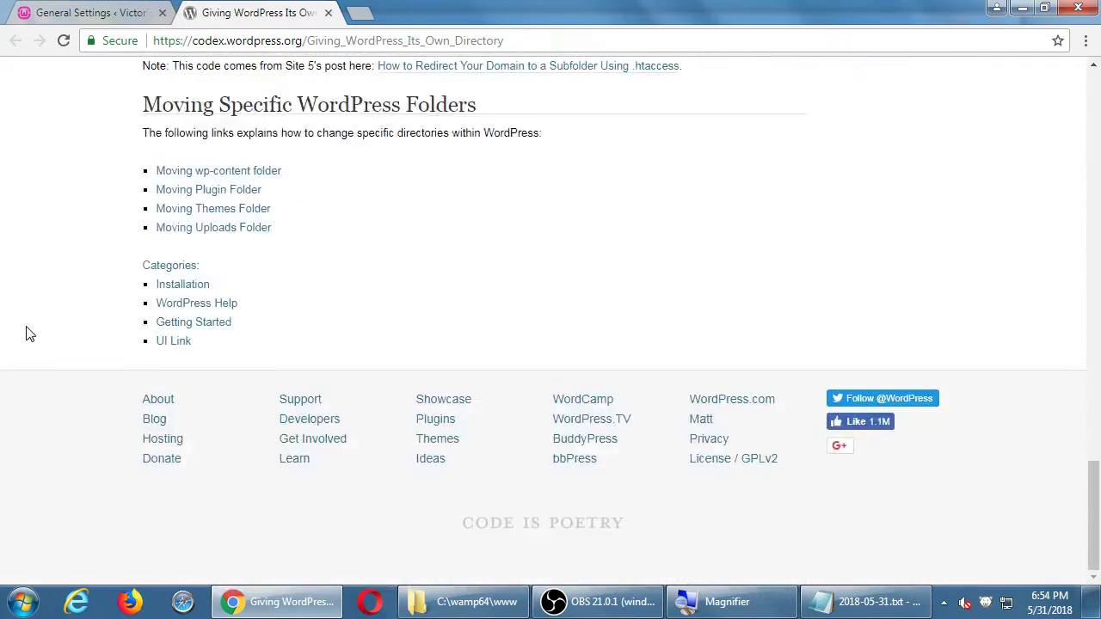
scroll(26, 333, up, 8)
scroll(26, 334, up, 14)
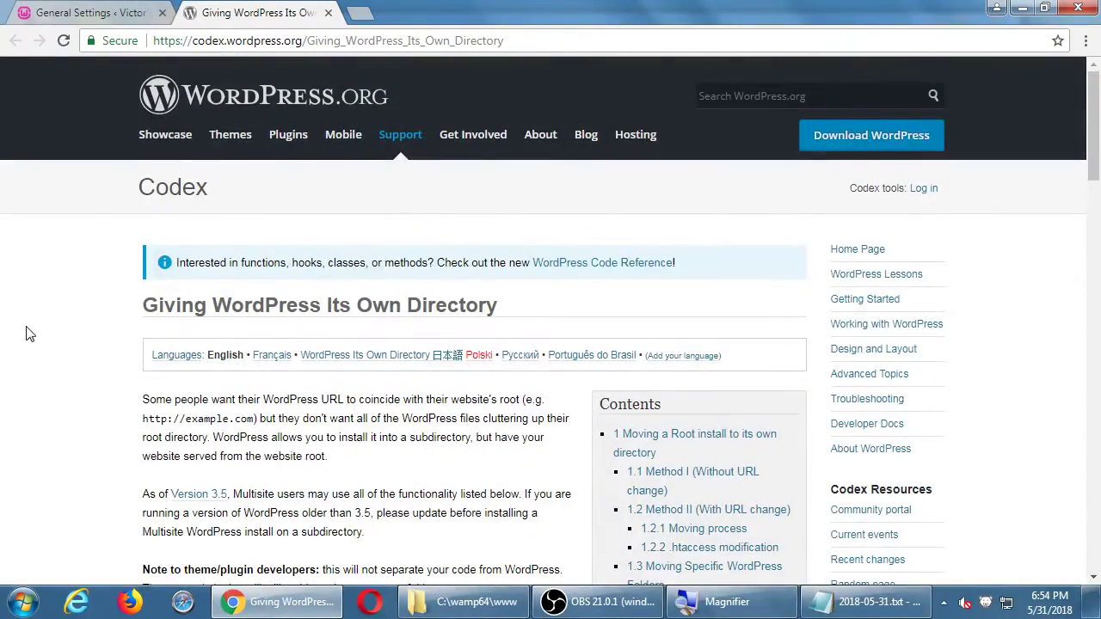
drag(180, 305, 327, 309)
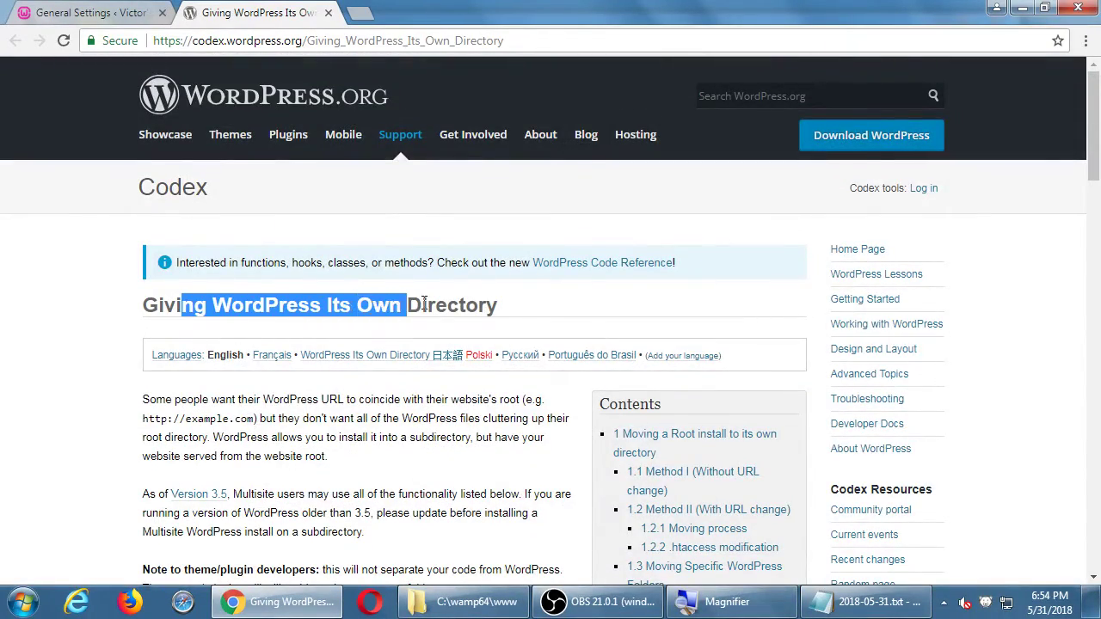
click(426, 303)
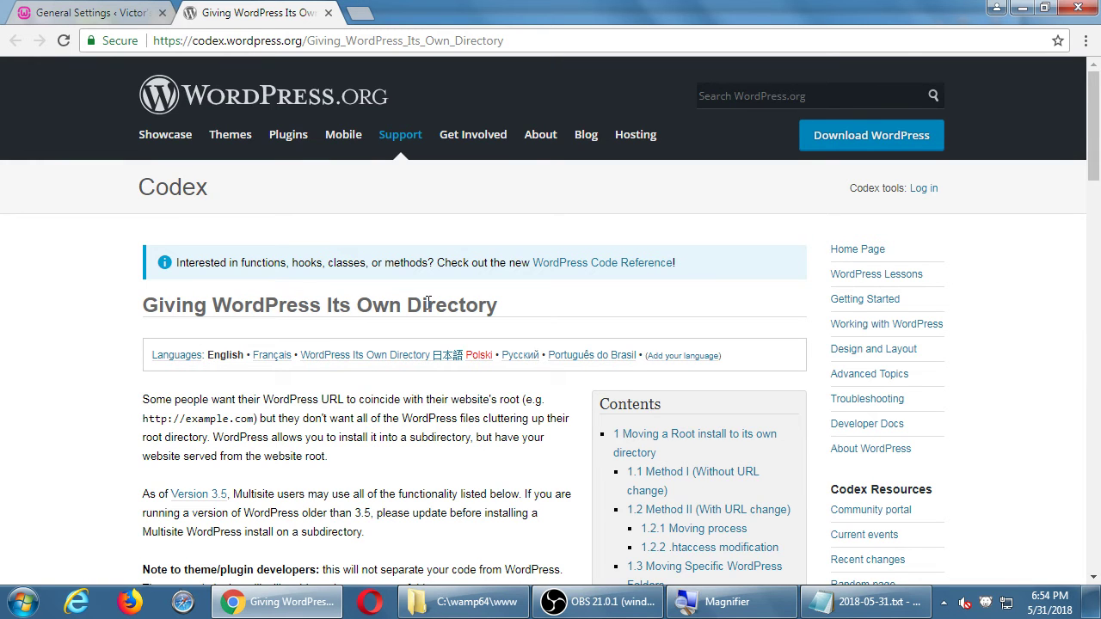
- Examine the Codex article's introduction, the section on moving a root install and the Method I .htaccess instructions
scroll(427, 303, down, 3)
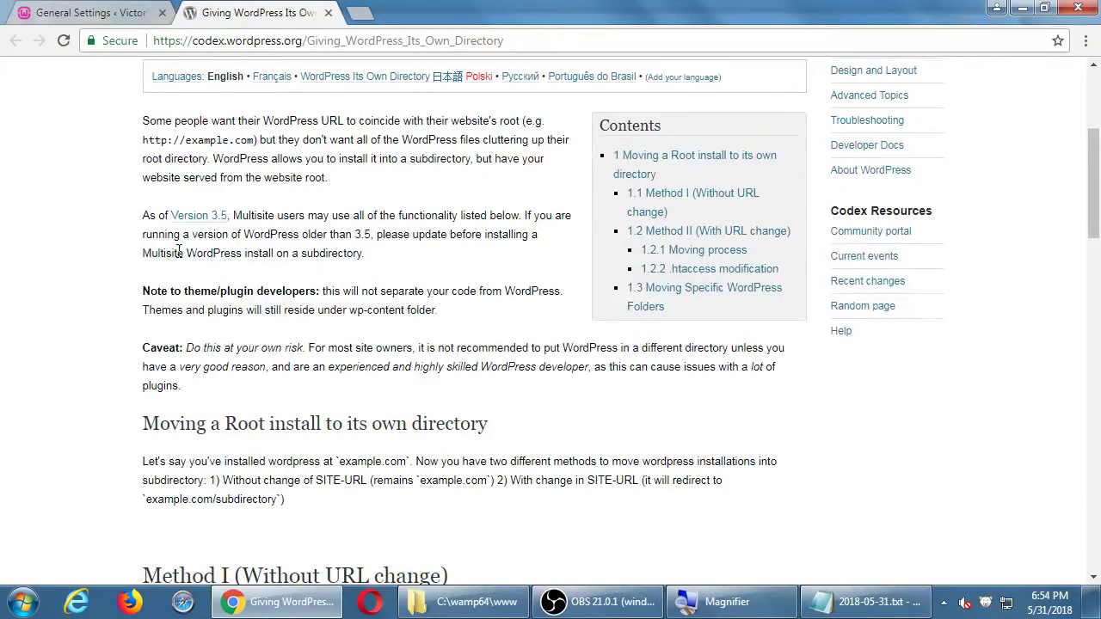
scroll(179, 249, up, 1)
drag(210, 193, 303, 443)
click(302, 443)
scroll(60, 383, down, 2)
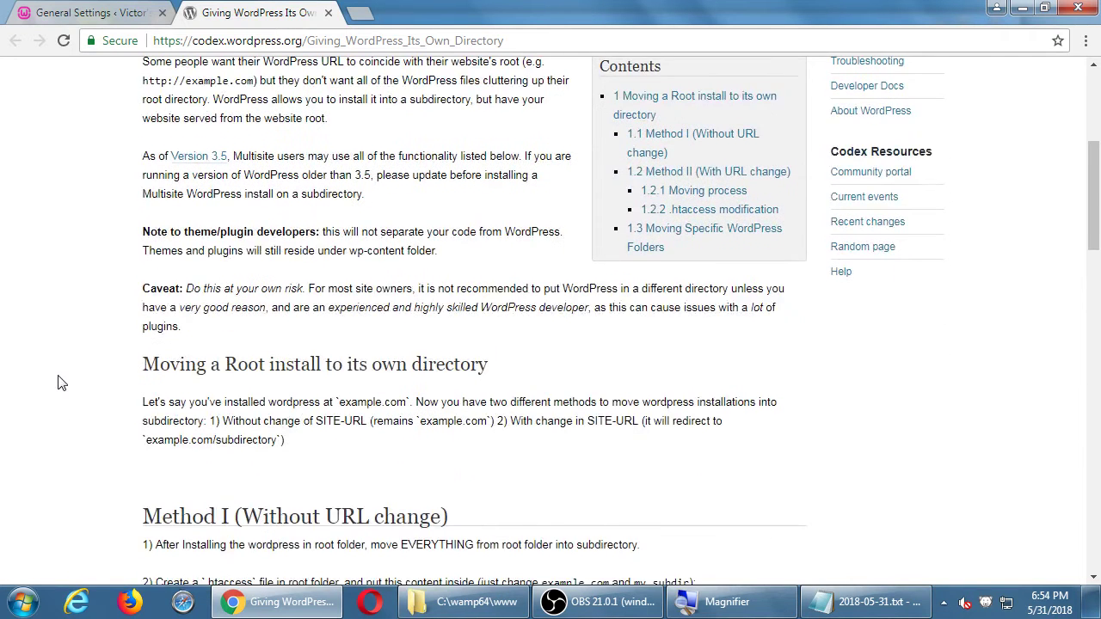
scroll(60, 383, down, 1)
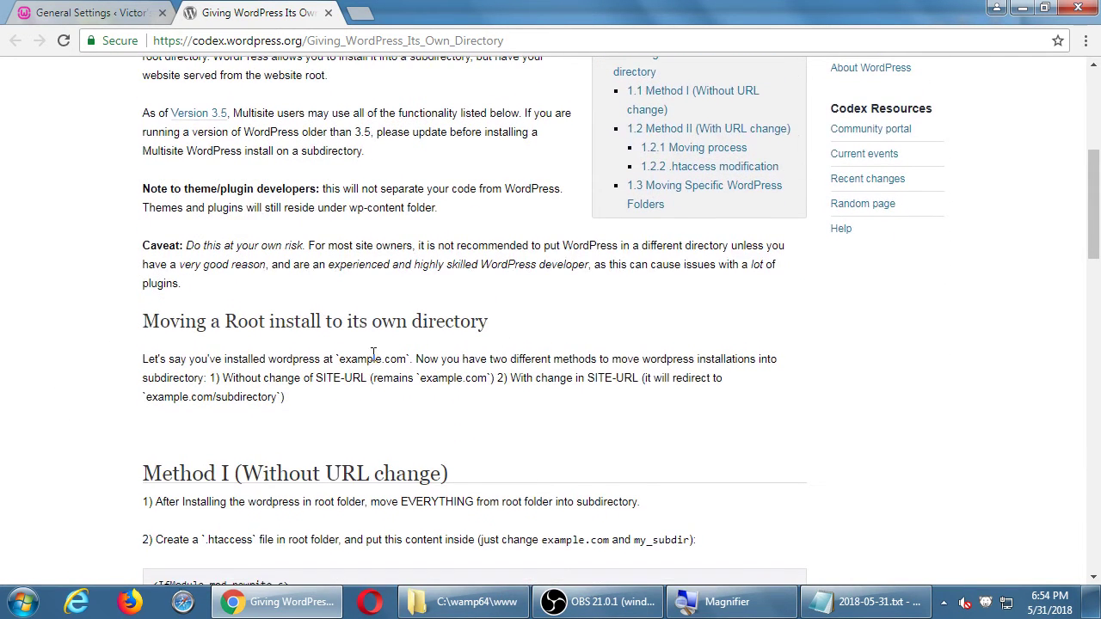
drag(261, 322, 300, 378)
scroll(316, 394, down, 2)
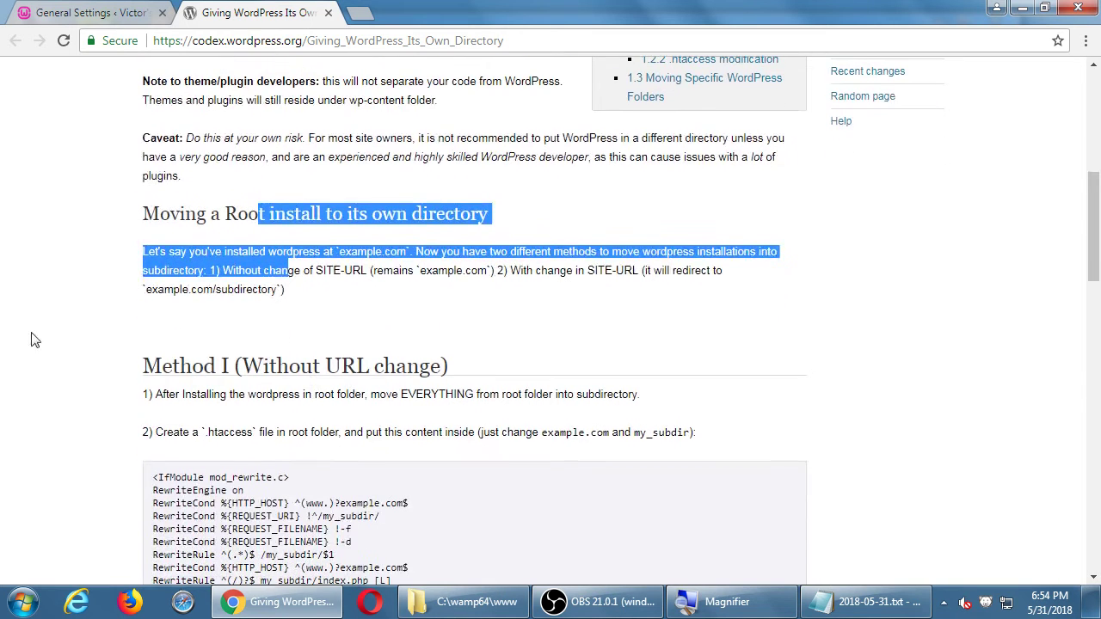
scroll(312, 370, down, 1)
scroll(312, 370, down, 4)
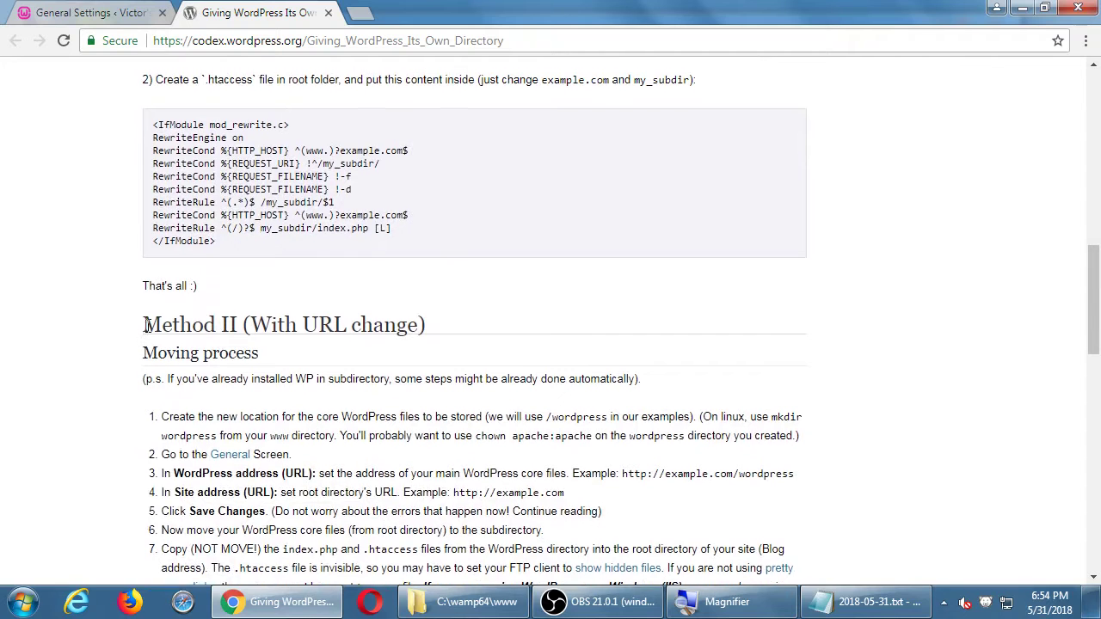
- Read the numbered moving process under "Method II (With URL change)" in the Codex article
scroll(142, 327, up, 1)
scroll(93, 425, down, 1)
drag(145, 370, 379, 368)
click(378, 368)
scroll(340, 398, down, 1)
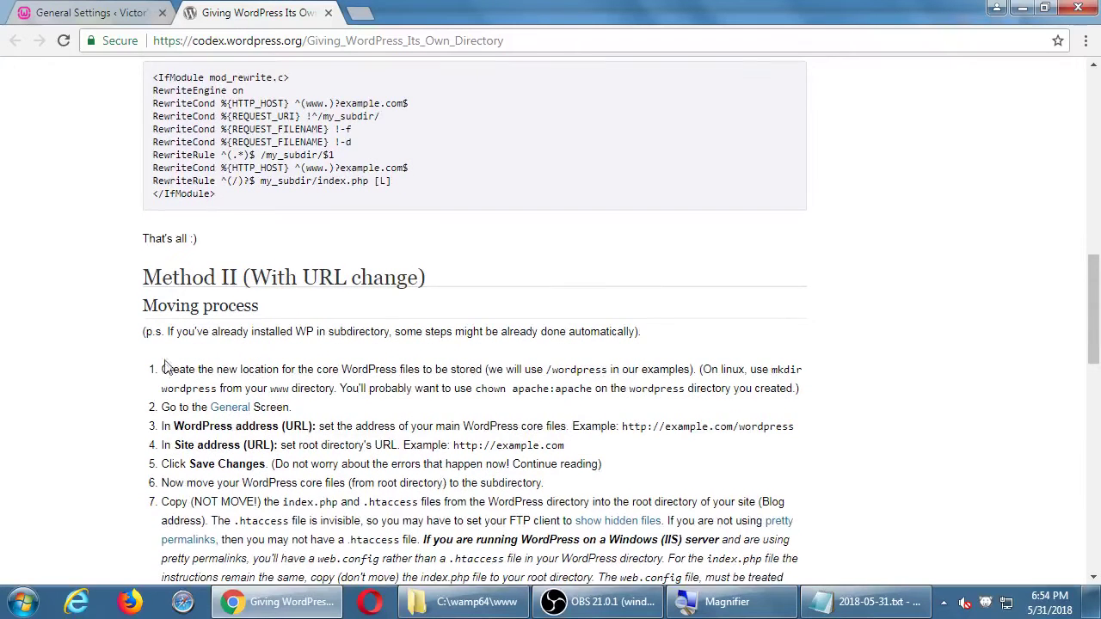
scroll(121, 348, down, 2)
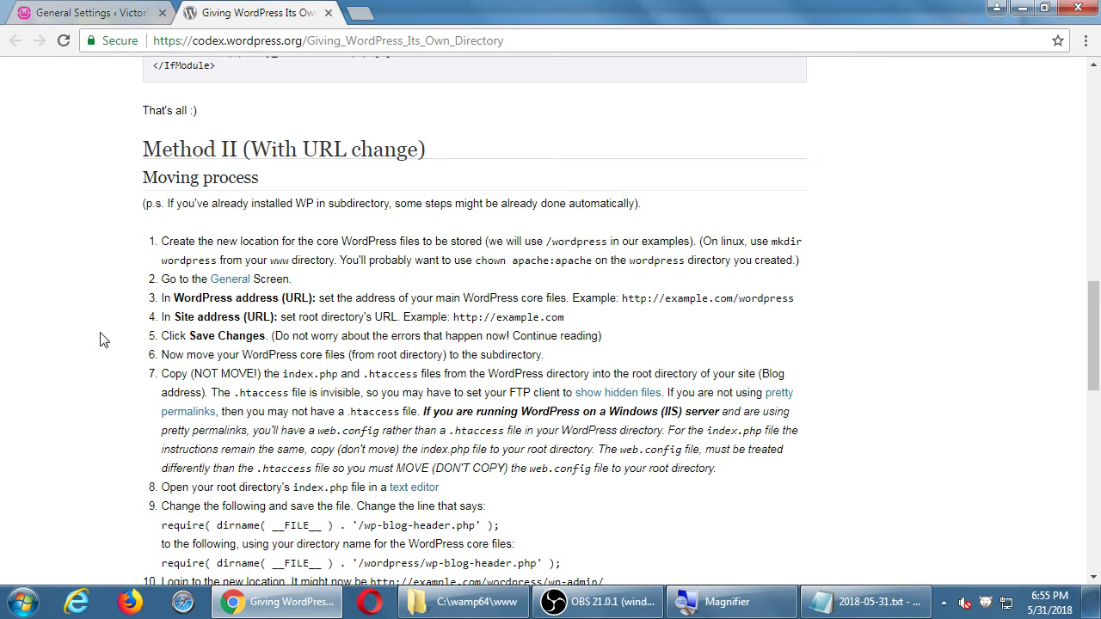
key(ctrl+shift+Tab)
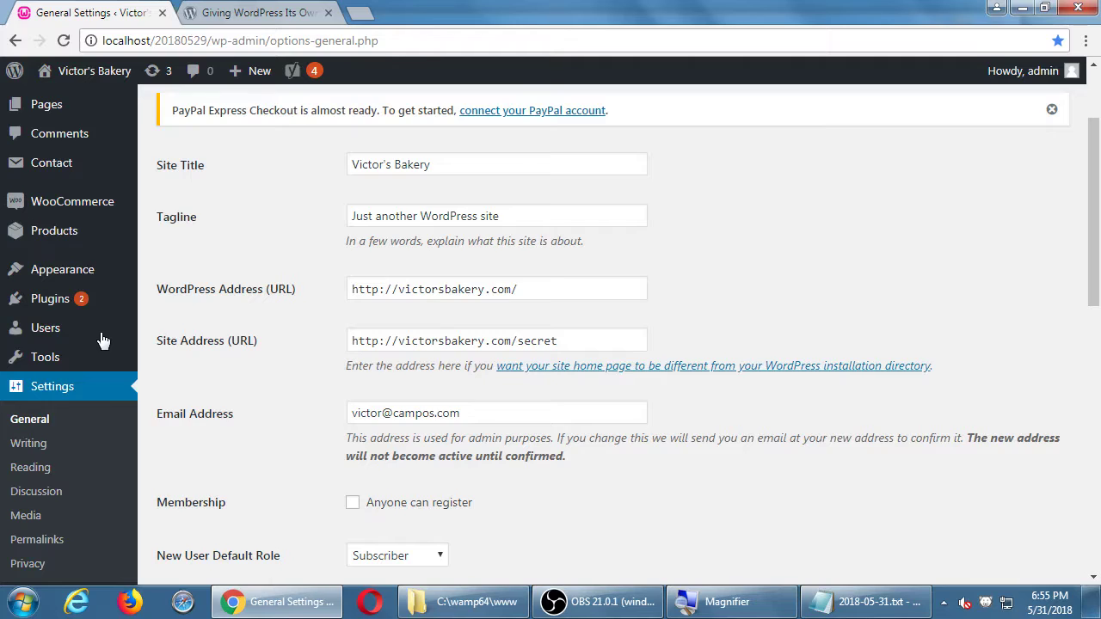
drag(556, 342, 263, 315)
key(ctrl+c)
key(BackSpace)
drag(535, 289, 197, 266)
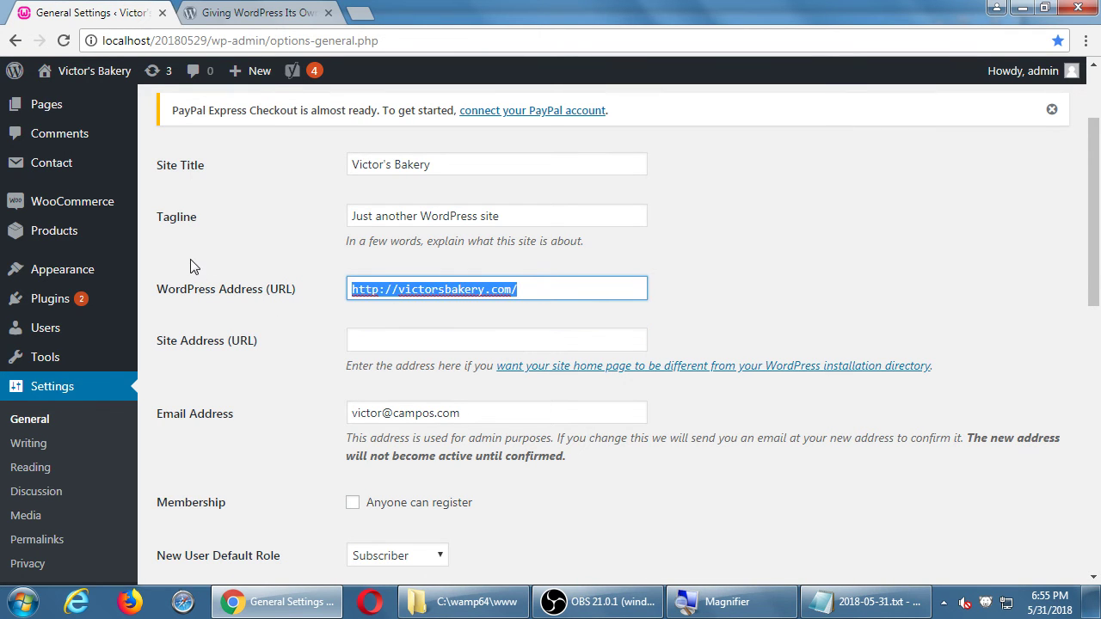
key(End)
text(secret)
click(393, 337)
key(ctrl+v)
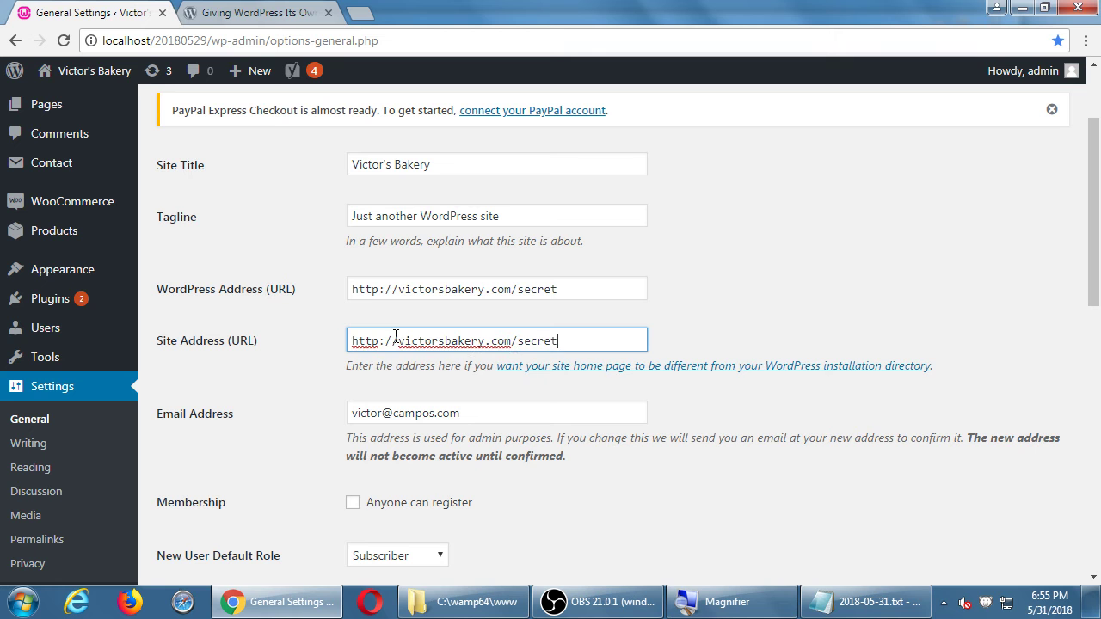
key(BackSpace)
key(BackSpace)
key(BackSpace)
key(BackSpace)
key(BackSpace)
key(BackSpace)
key(super+plus)
- Compare the two addresses in General Settings with the Method II moving steps in the Codex article
click(256, 19)
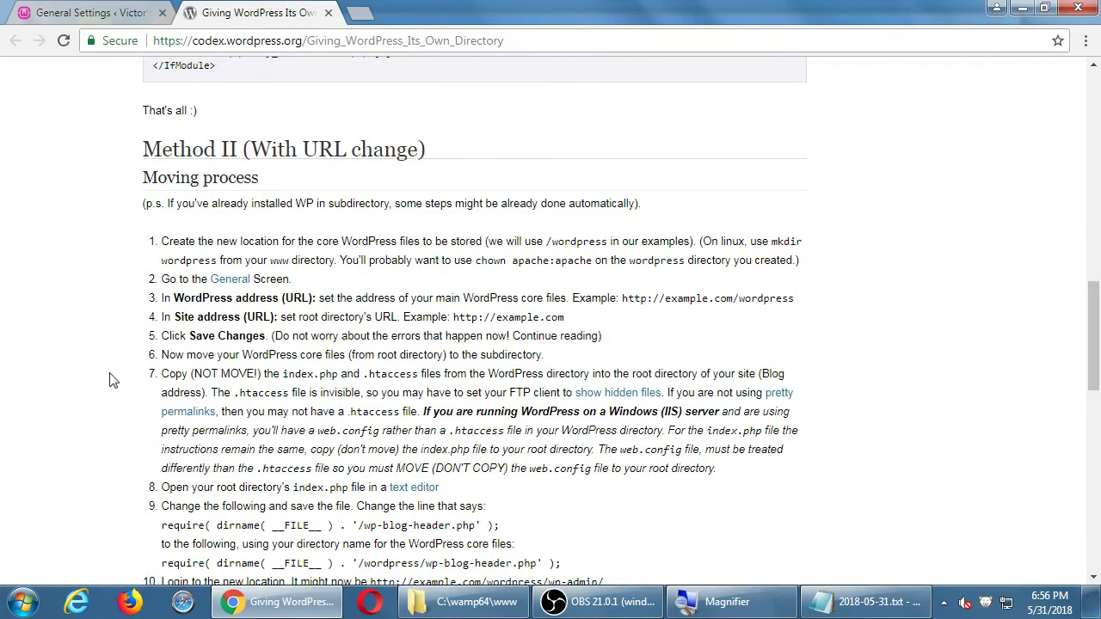
scroll(76, 353, down, 1)
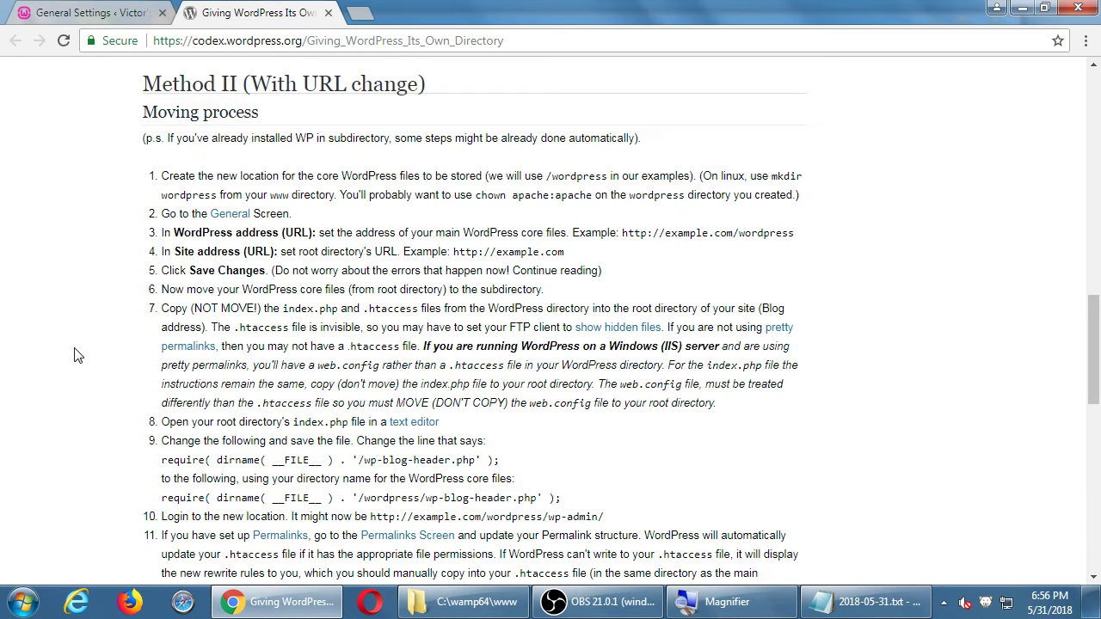
key(ctrl+shift+Tab)
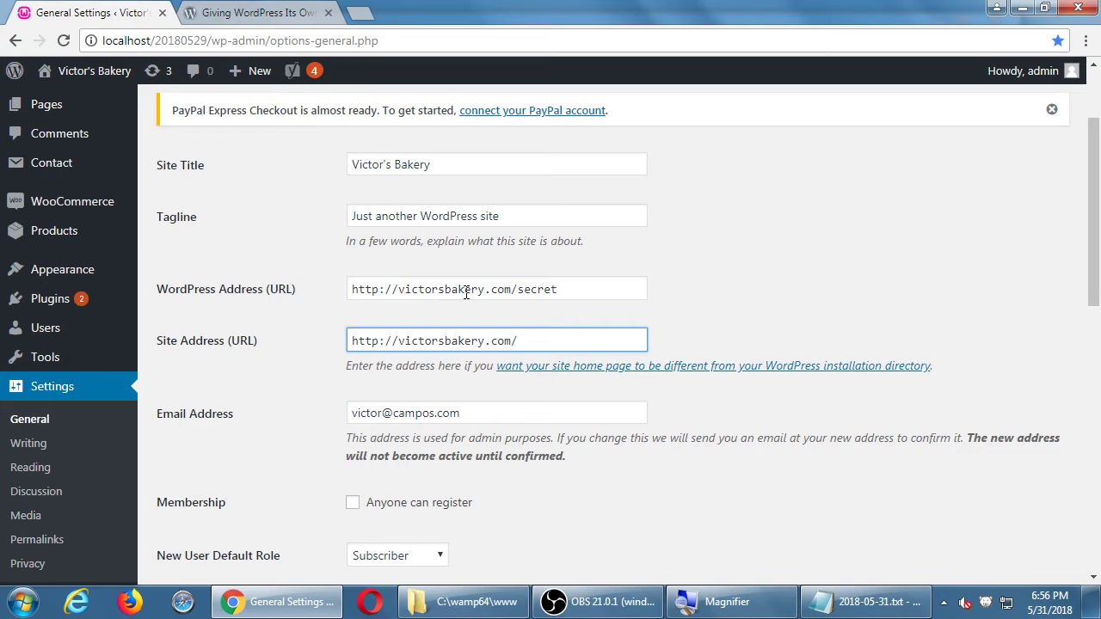
click(277, 24)
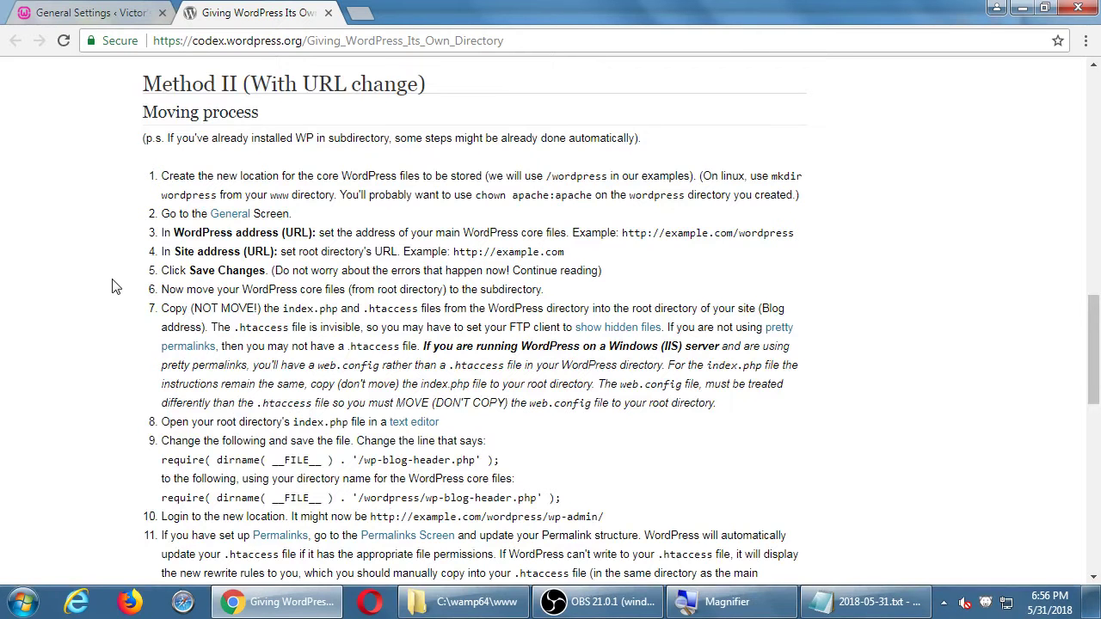
scroll(112, 286, down, 1)
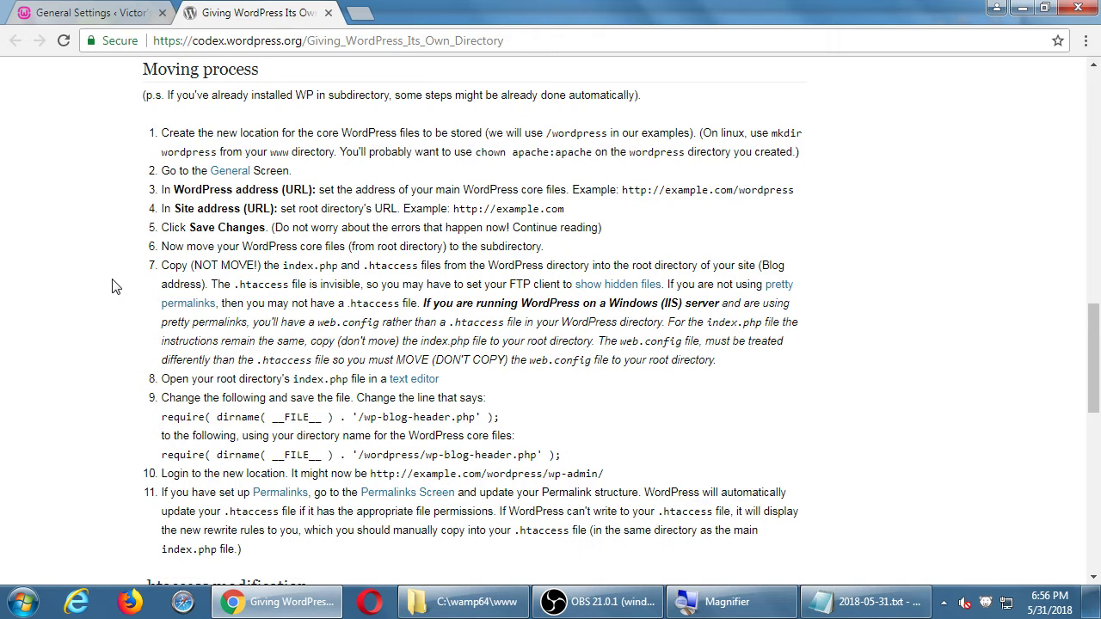
- Switch to File Explorer, open the 20180529 folder in C:\wamp64\www, and locate its .htaccess and index.php files
click(477, 602)
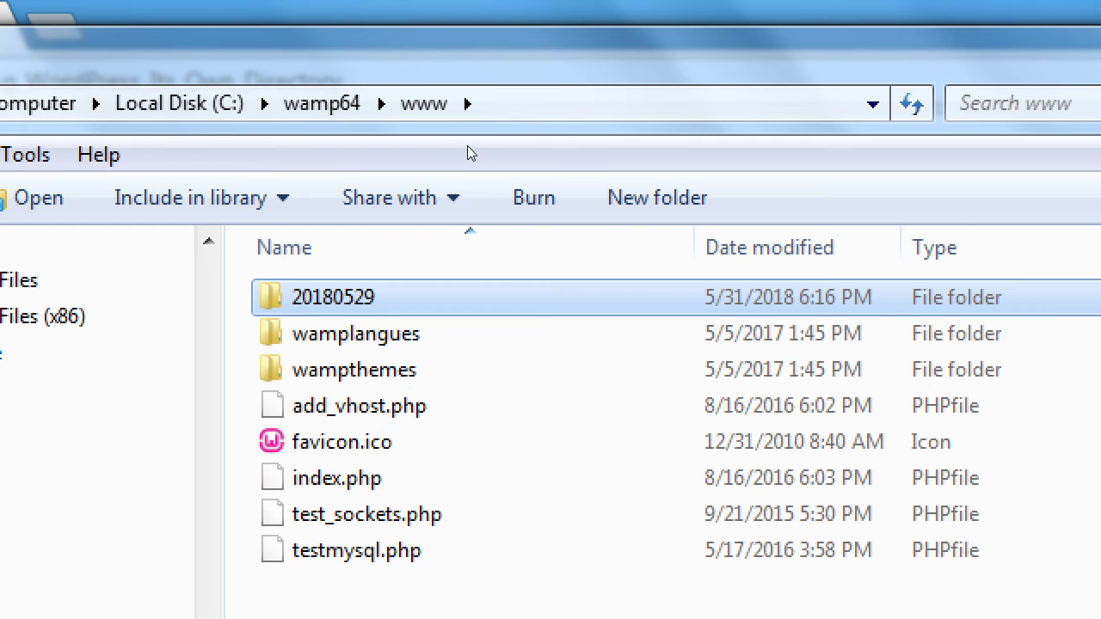
key(Return)
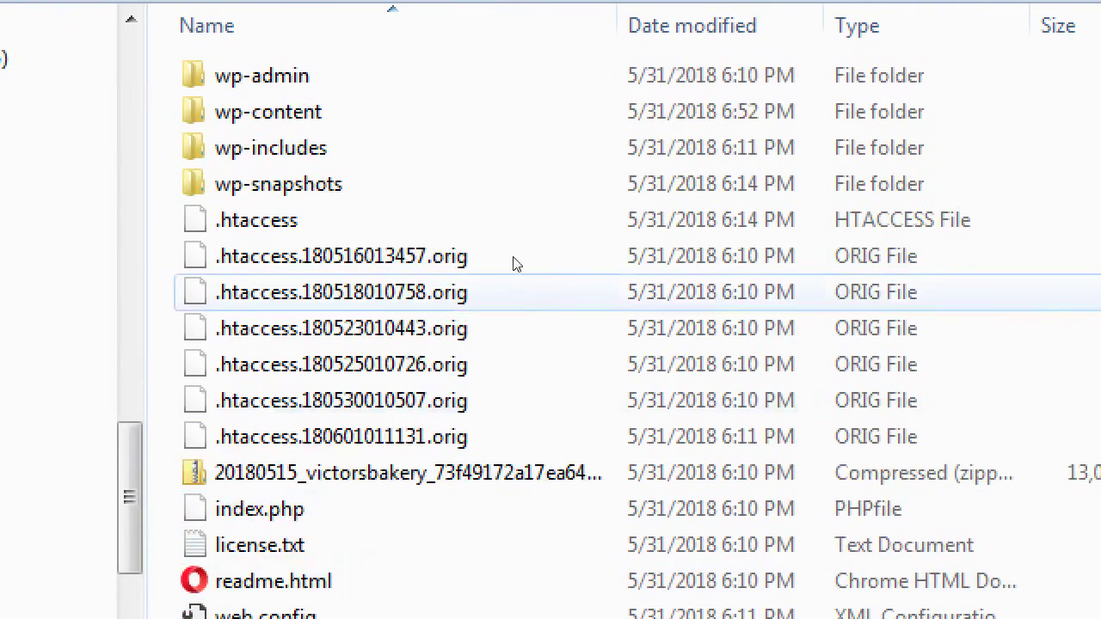
click(508, 222)
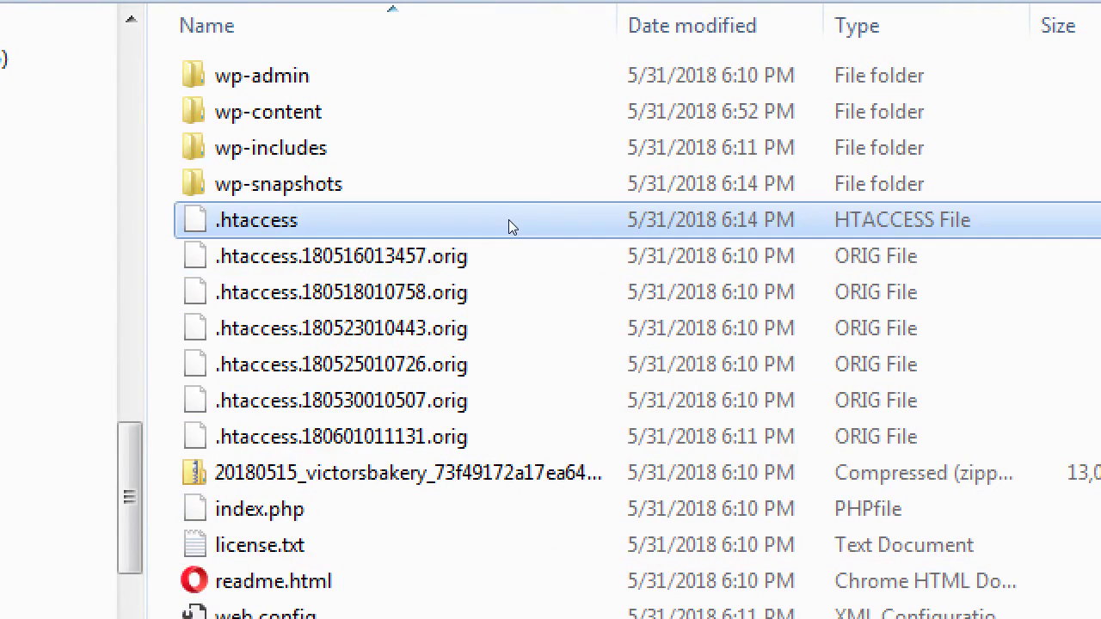
key(i)
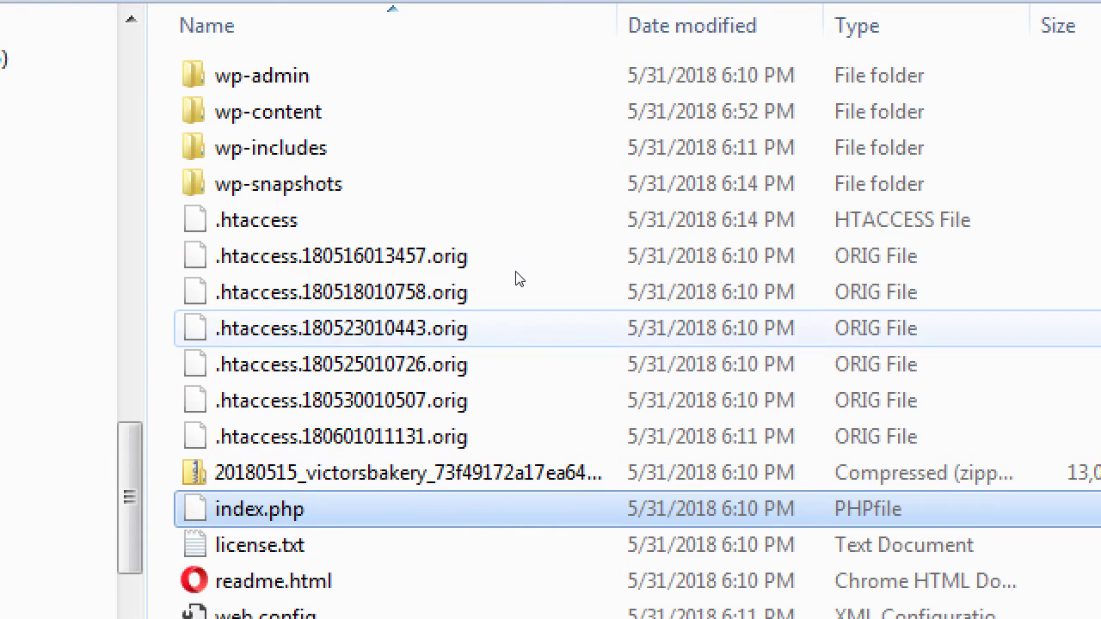
ctrl+click(510, 225)
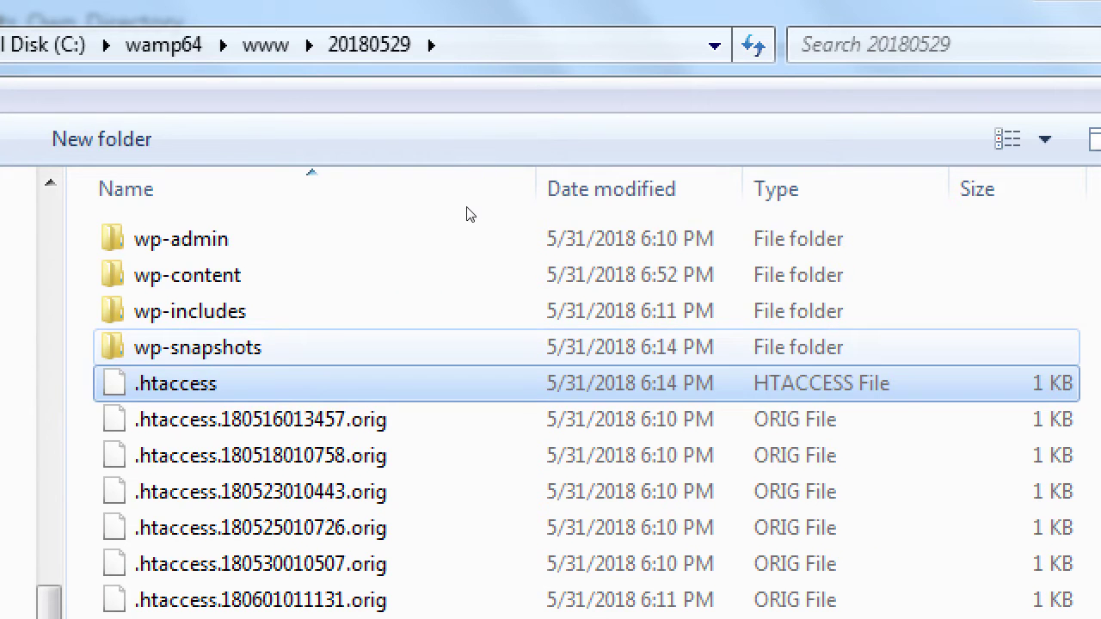
key(Up)
key(Down)
scroll(468, 229, down, 1)
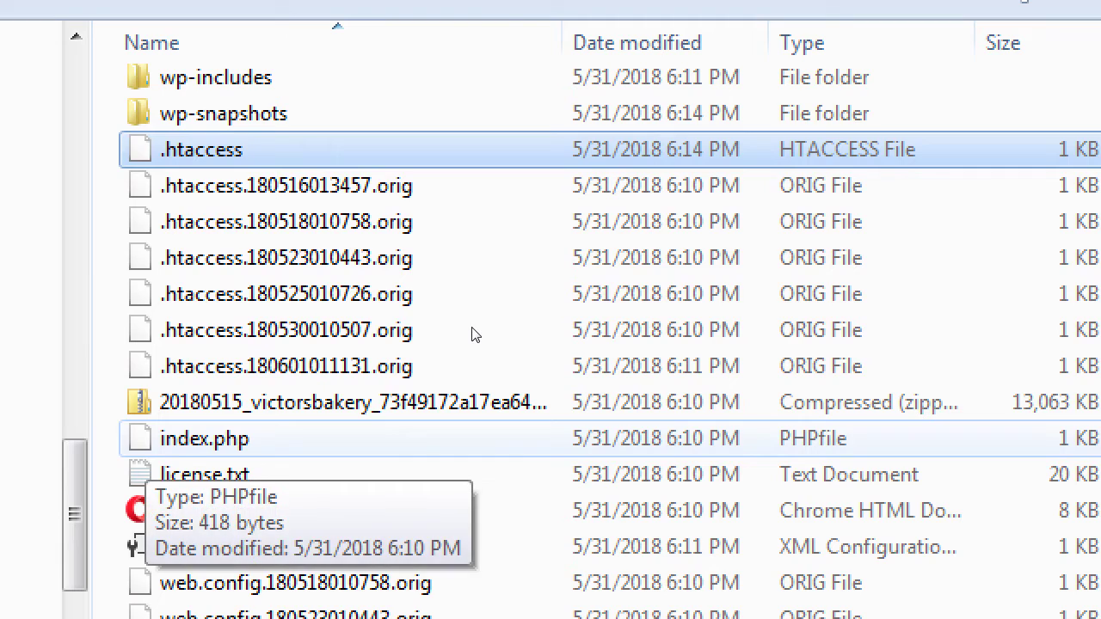
key(i)
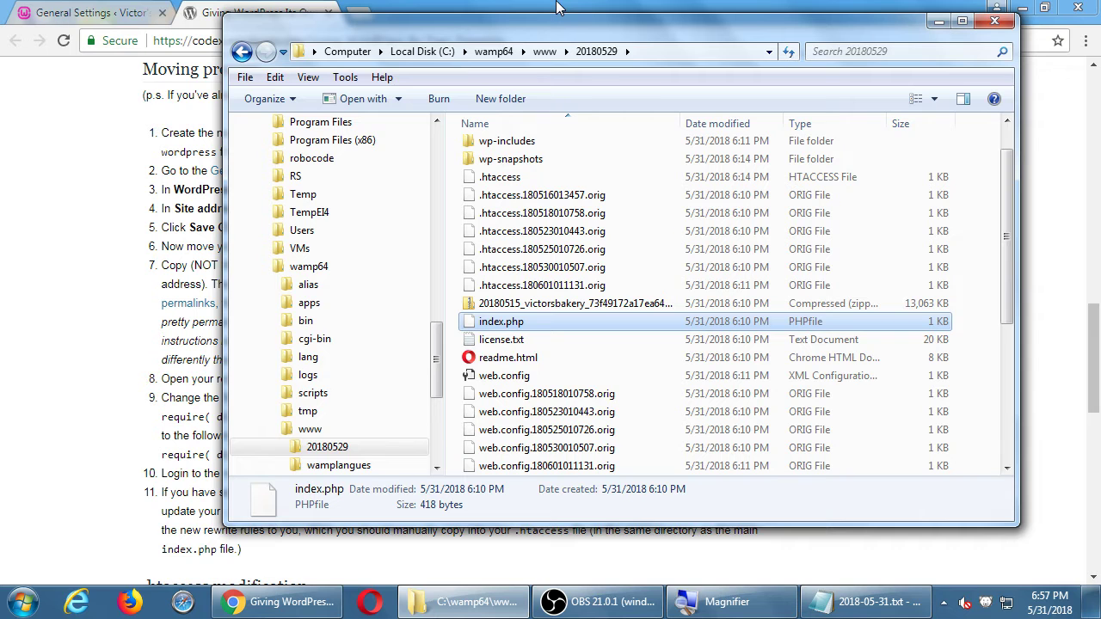
- Locate wp-blog-header.php in the site folder, and check the Codex article's step 8 about editing index.php
scroll(707, 375, down, 1)
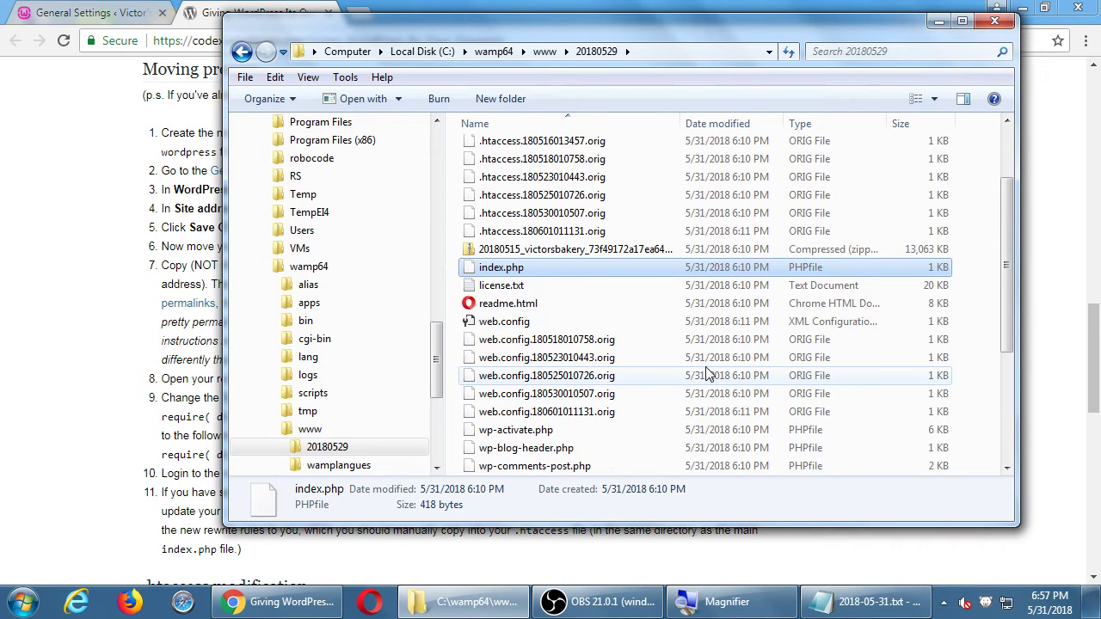
scroll(707, 375, down, 3)
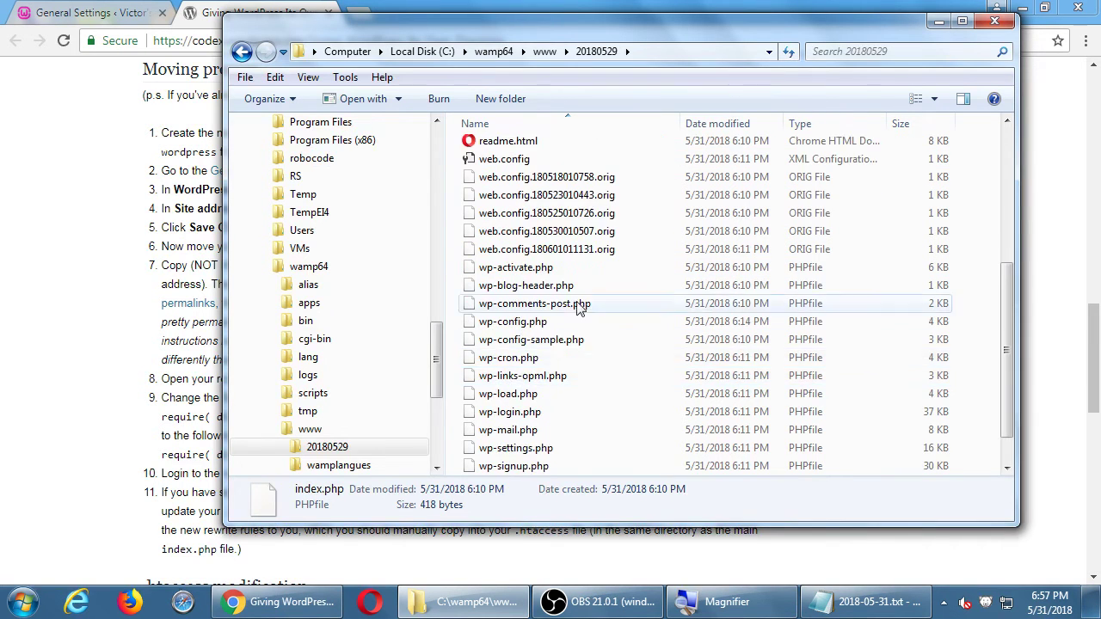
click(570, 287)
click(809, 557)
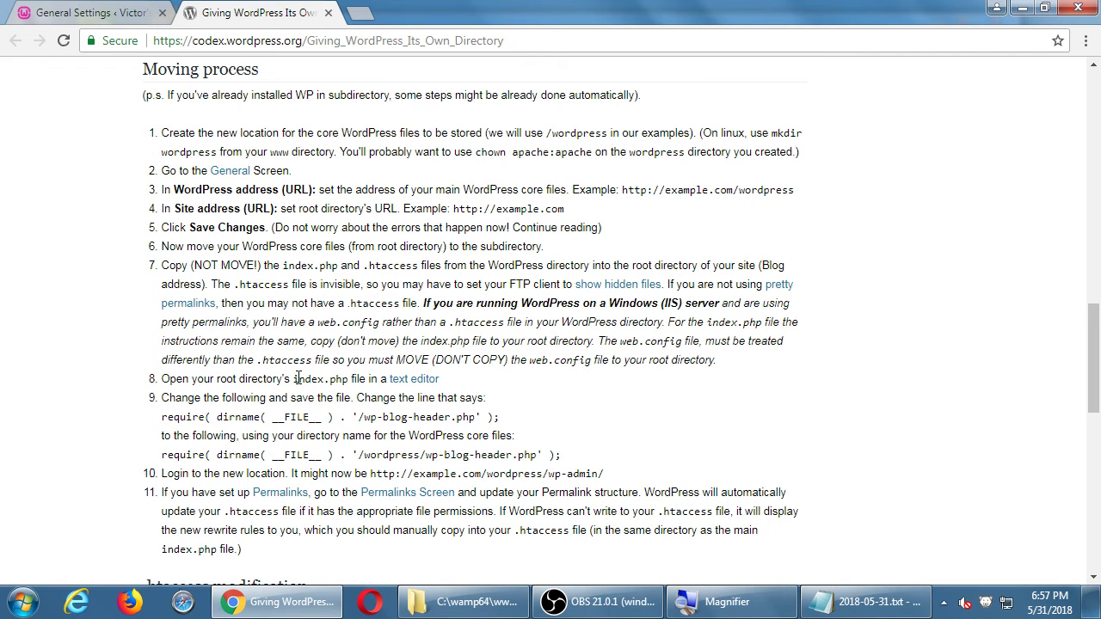
drag(300, 379, 351, 378)
- Return to the 20180529 folder in File Explorer and open its index.php file in Notepad++
key(alt+Tab)
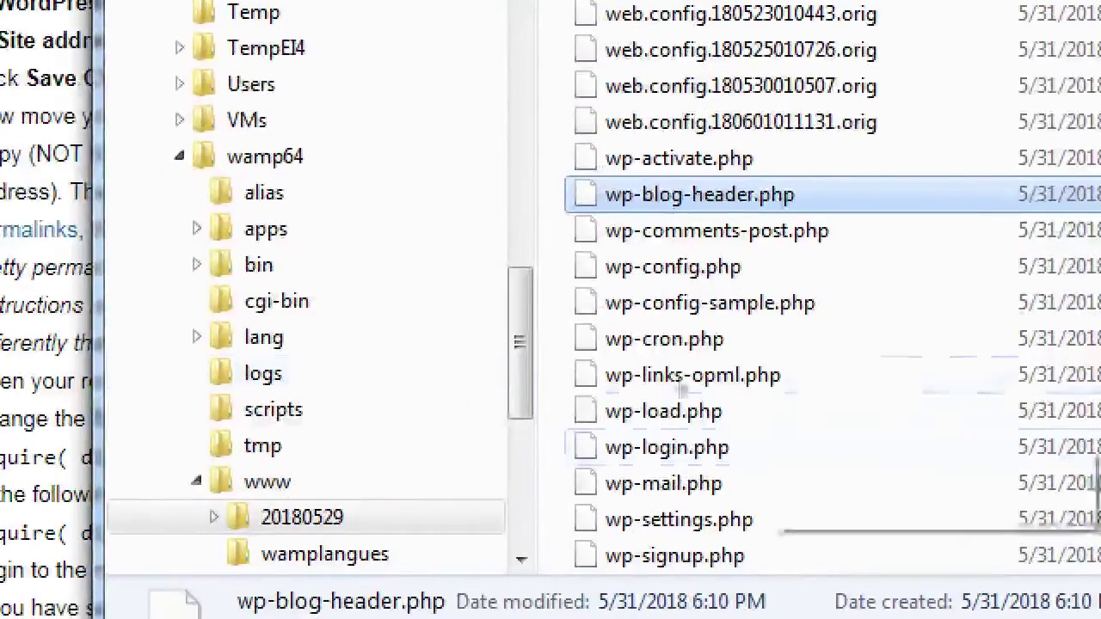
scroll(604, 258, up, 4)
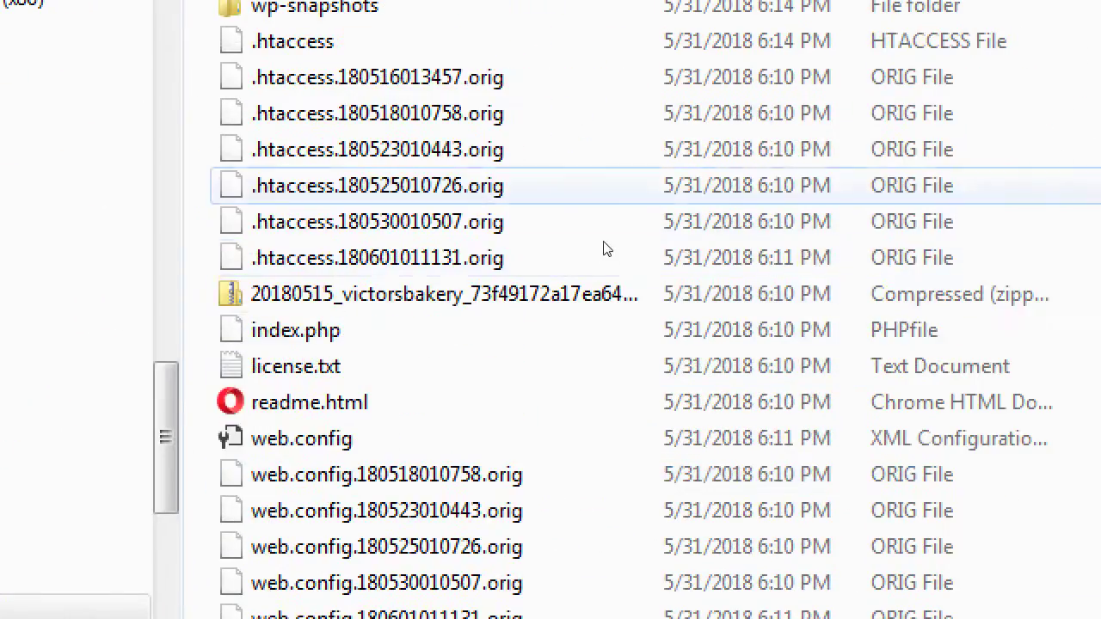
click(492, 311)
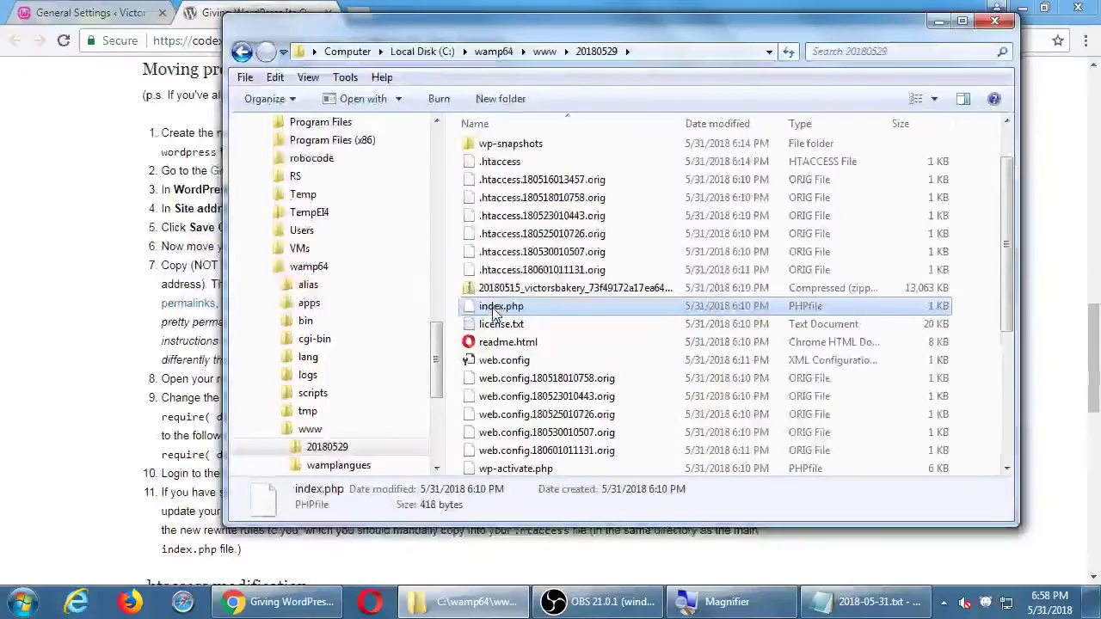
double_click(492, 310)
right_click(492, 310)
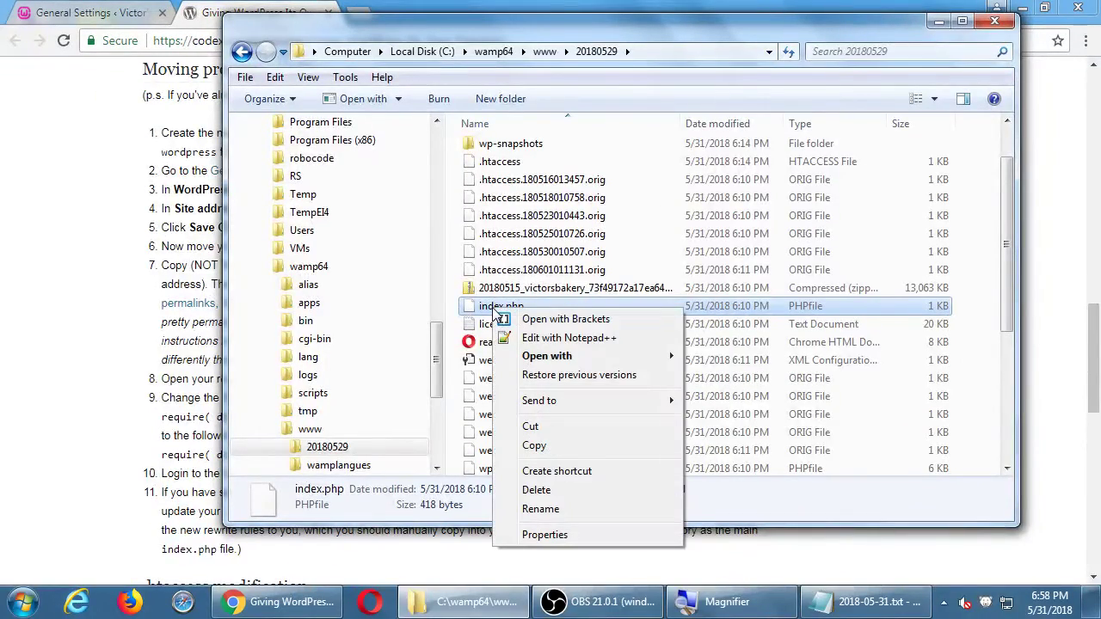
click(542, 341)
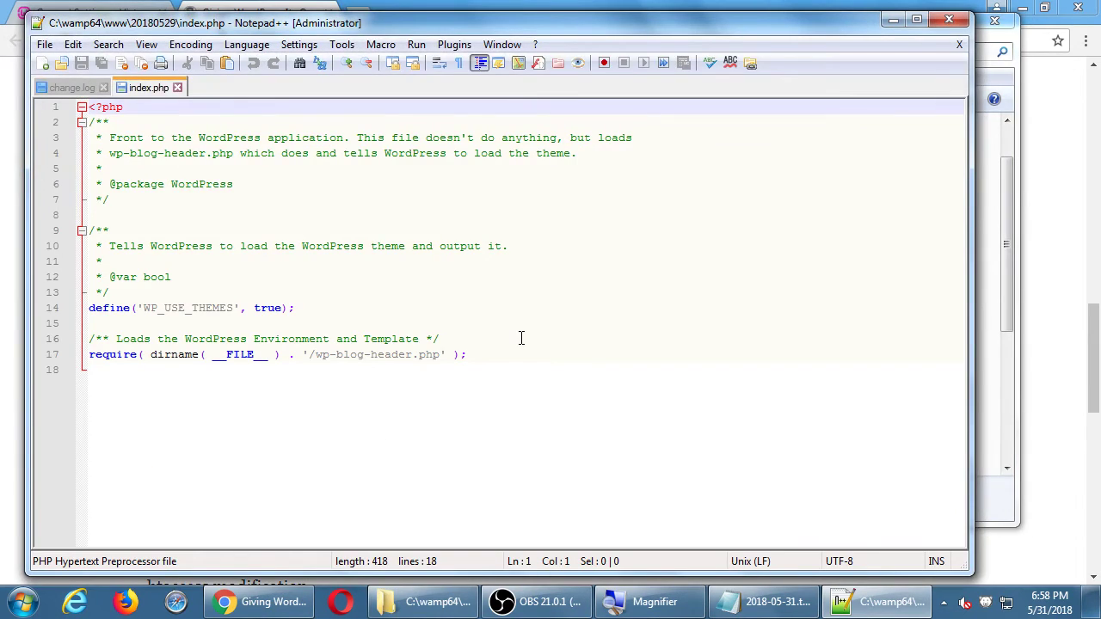
- Insert "secret/" before wp-blog-header.php in the require statement on line 17, making the path '/secret/wp-blog-header.php'
key(super+plus)
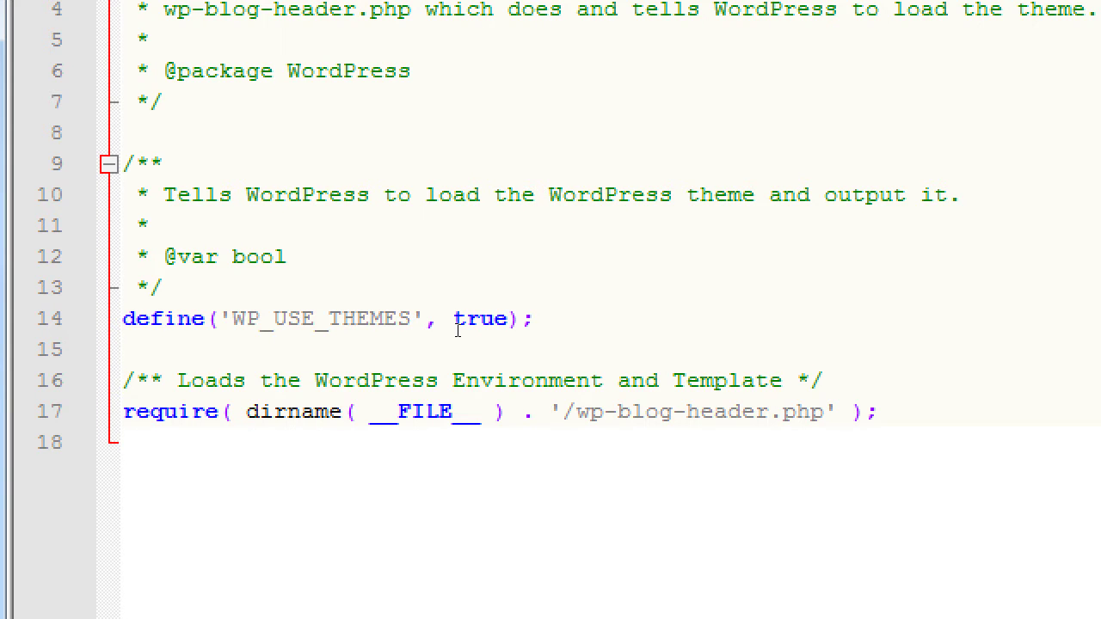
key(Down)
key(Down)
key(Down)
key(Down)
key(Down)
key(Down)
key(Down)
key(Down)
key(Down)
key(Down)
key(Down)
key(Down)
key(Down)
key(Down)
key(Down)
key(Down)
key(Down)
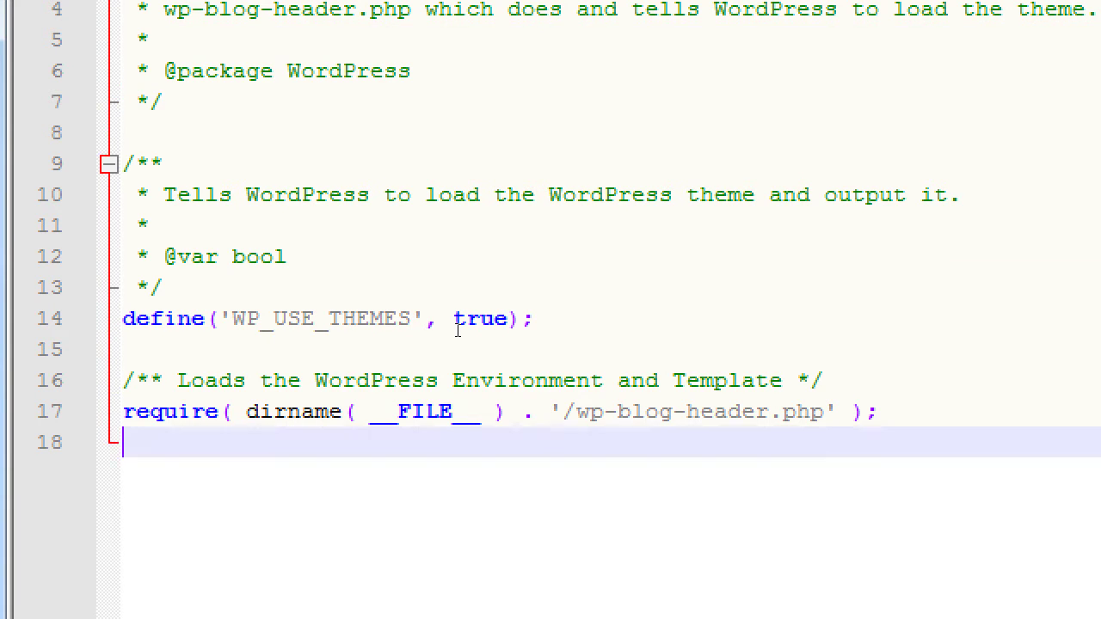
key(Up)
key(Down)
key(Left)
key(Left)
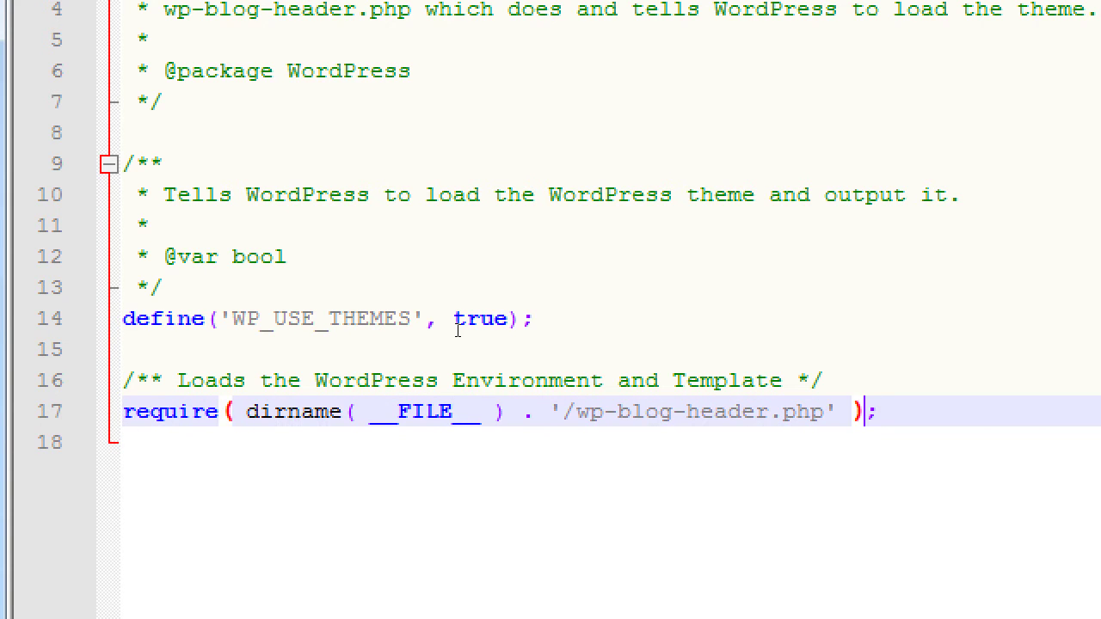
key(Left)
key(Left)
key(Left)
key(Left)
key(Left)
key(Left)
key(Left)
key(Left)
key(Left)
key(Left)
key(Left)
key(Left)
key(Left)
key(Left)
key(Left)
key(Left)
key(Left)
key(Left)
key(Left)
key(Left)
text(secr)
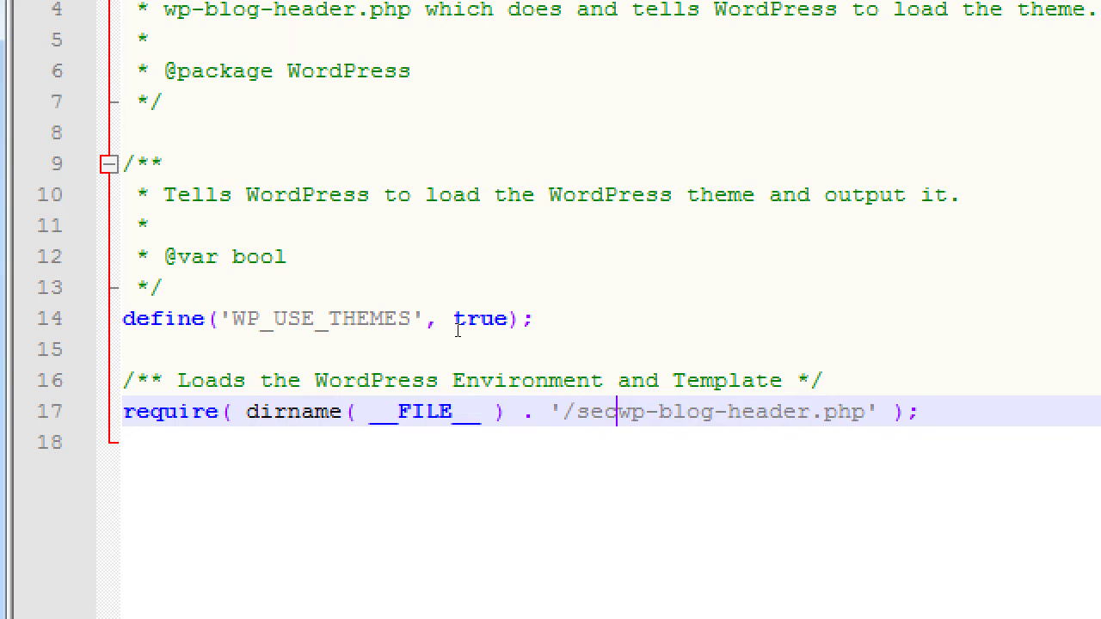
text(e/t)
key(BackSpace)
key(BackSpace)
text(t/)
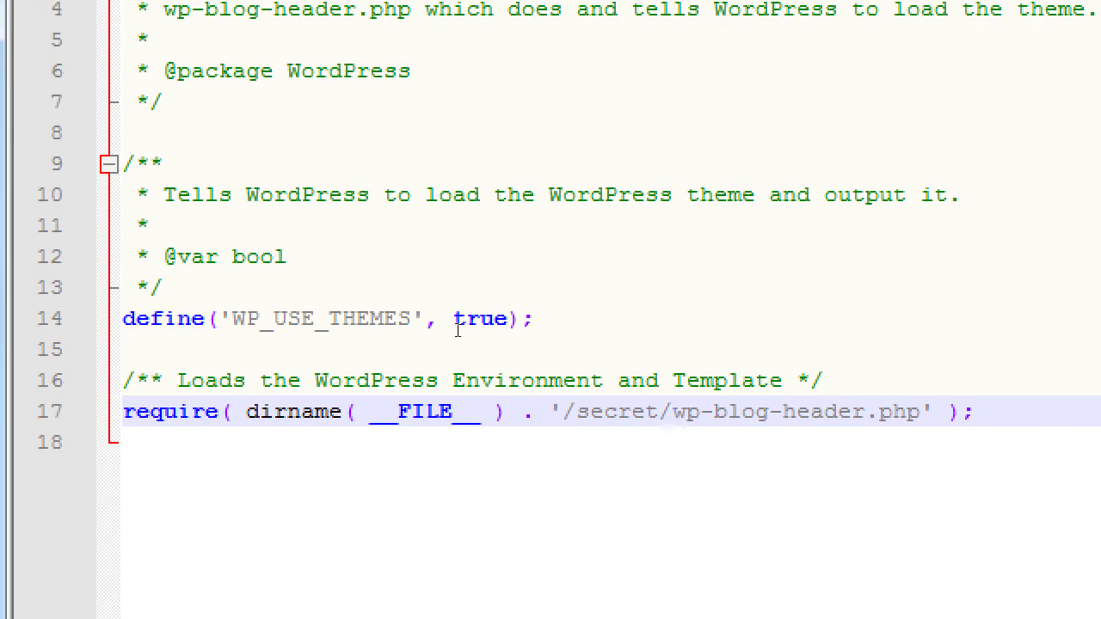
- Switch to the WordPress admin in Chrome, open the Jetpack dashboard, and examine its Security and Performance sections
key(alt+Tab)
key(ctrl+shift+Tab)
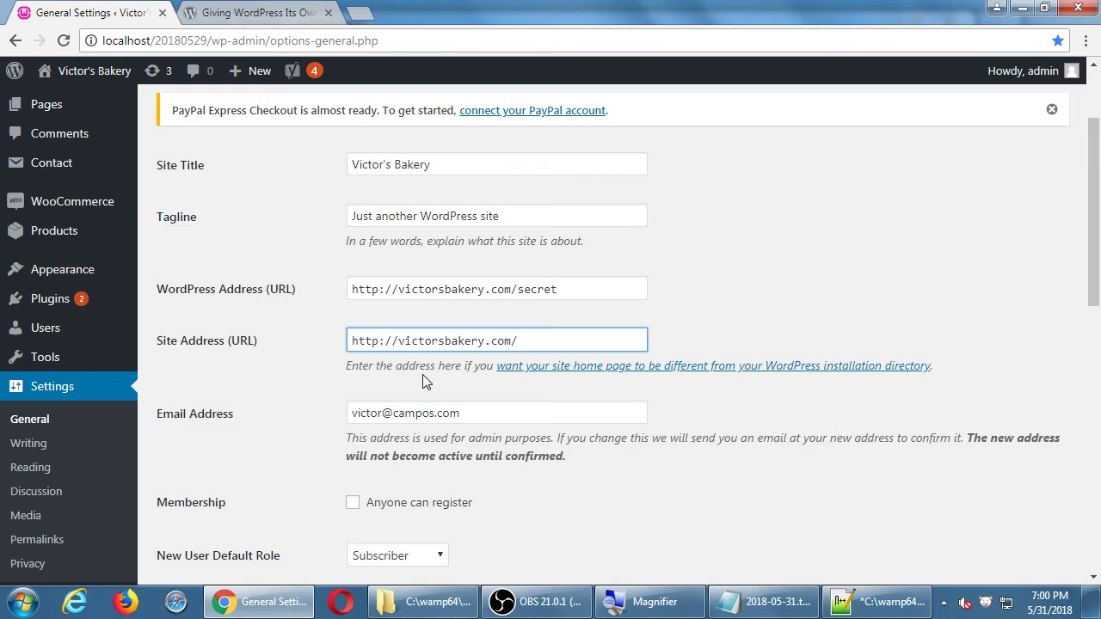
scroll(423, 381, up, 2)
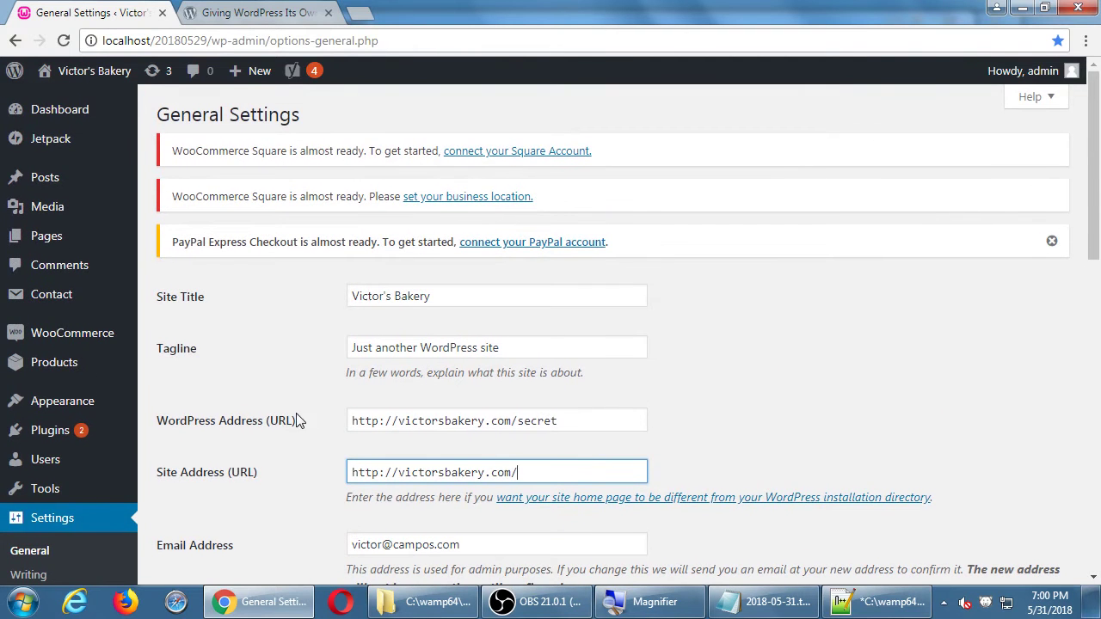
click(79, 139)
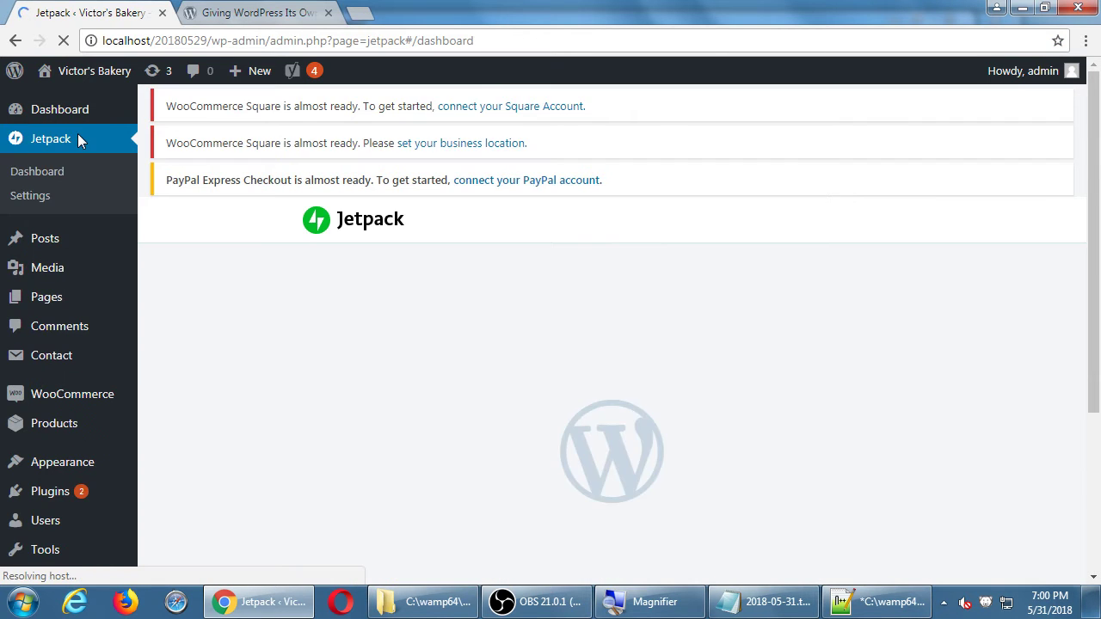
scroll(270, 362, down, 4)
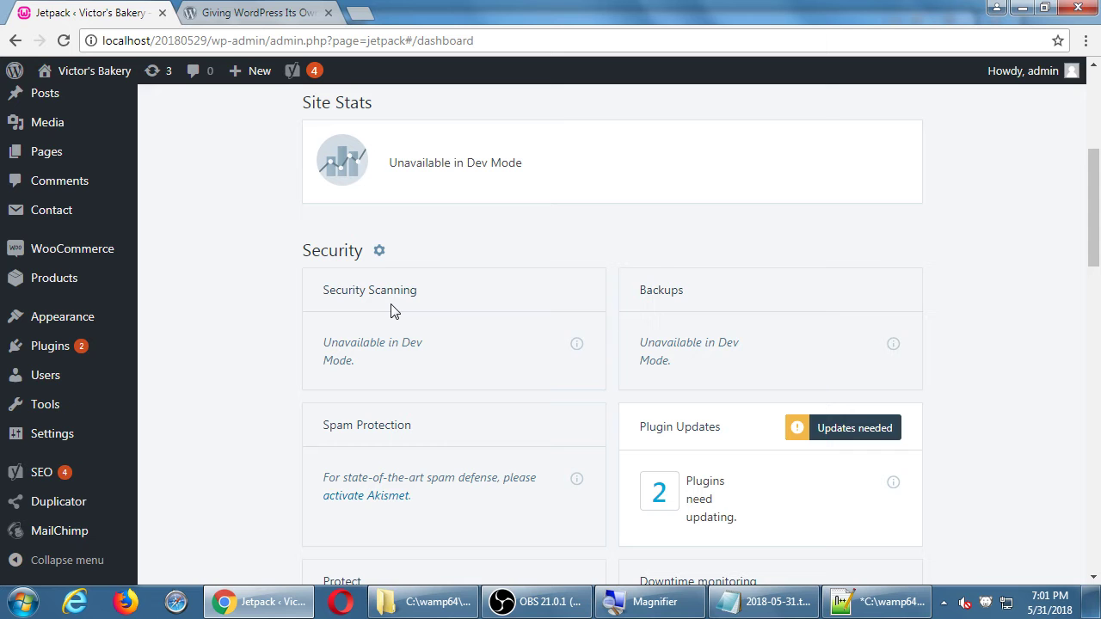
scroll(393, 309, down, 5)
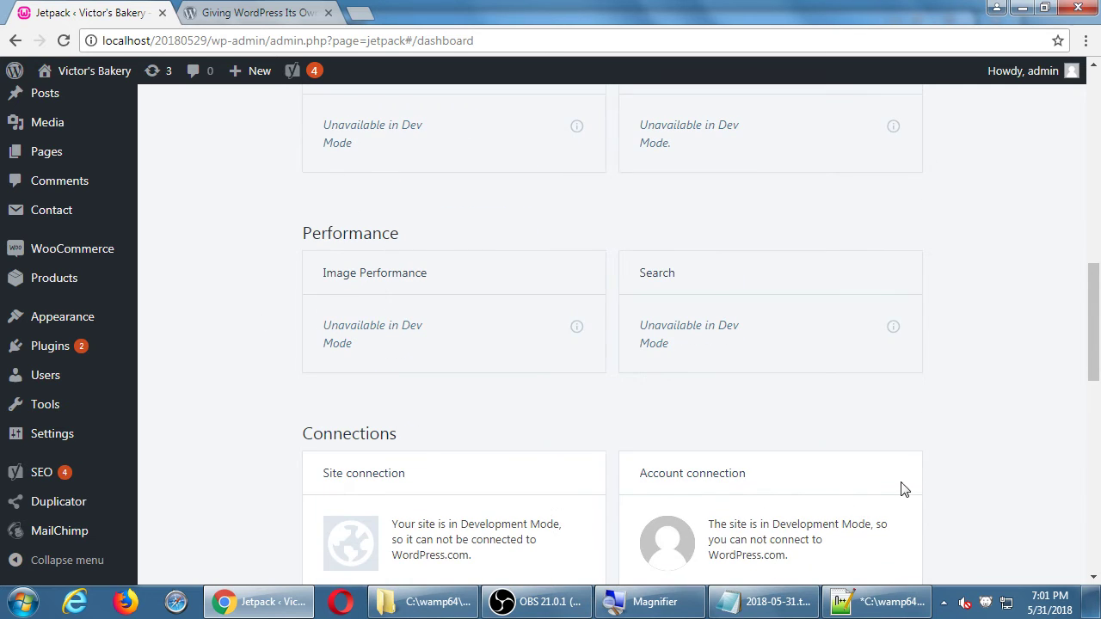
scroll(904, 488, up, 10)
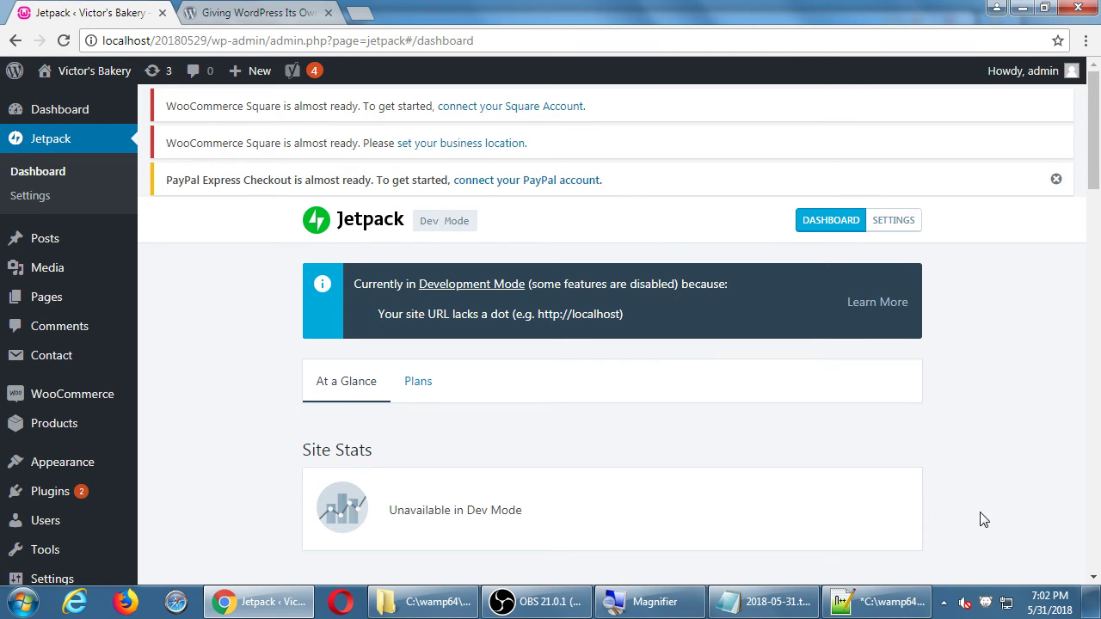
- Bring up the 2018-05-31.txt notes, and copy the web address of the Codex article Giving WordPress Its Own Directory
click(772, 600)
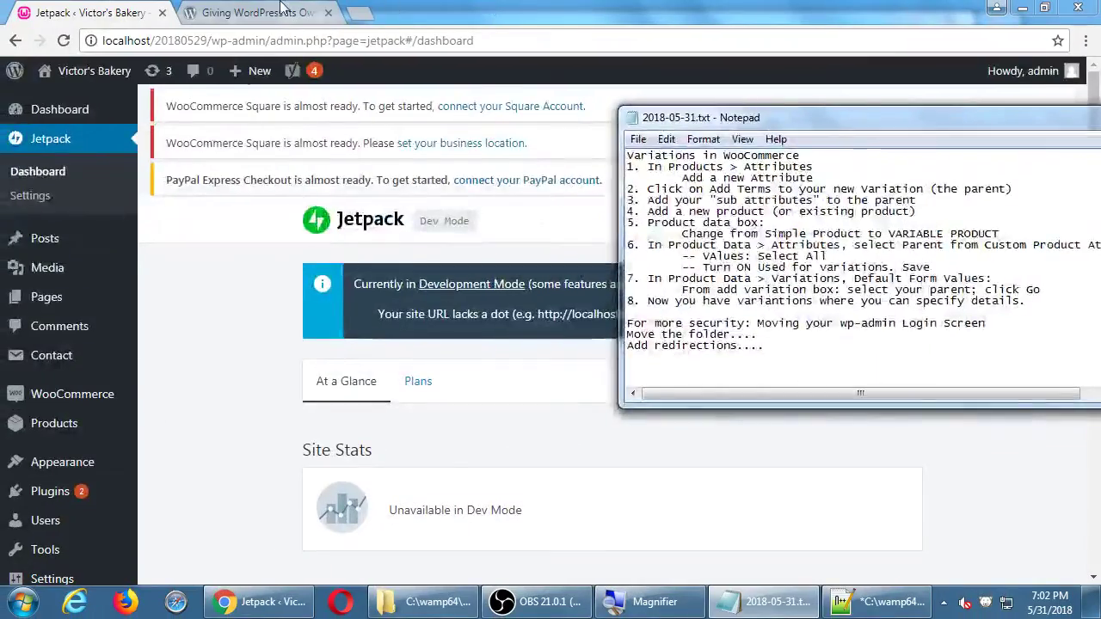
click(283, 9)
click(281, 47)
key(ctrl+c)
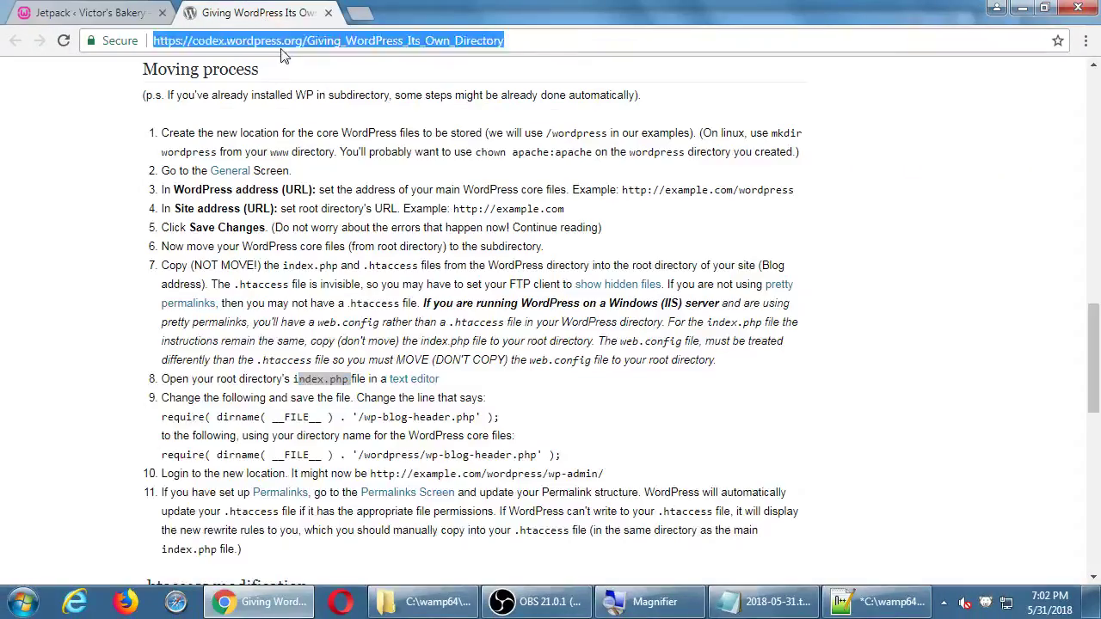
- In the Notepad notes, add the indented line "A complicated process of changing a setting in the Dashboard" under "Move the folder...."
key(alt+Tab)
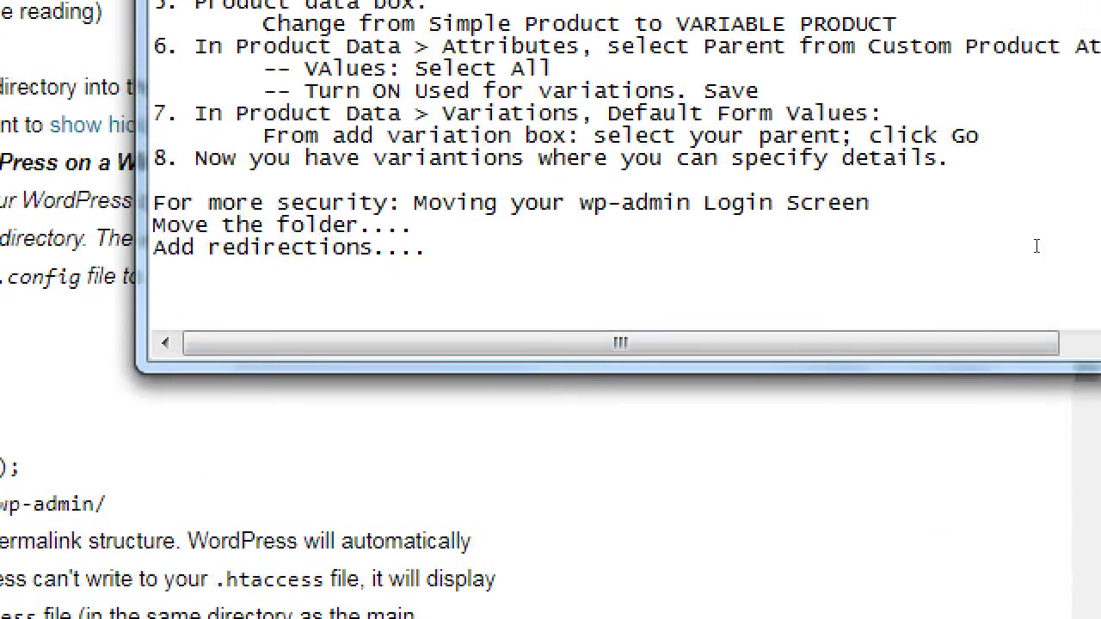
key(Up)
key(Return)
key(Tab)
text(A complica)
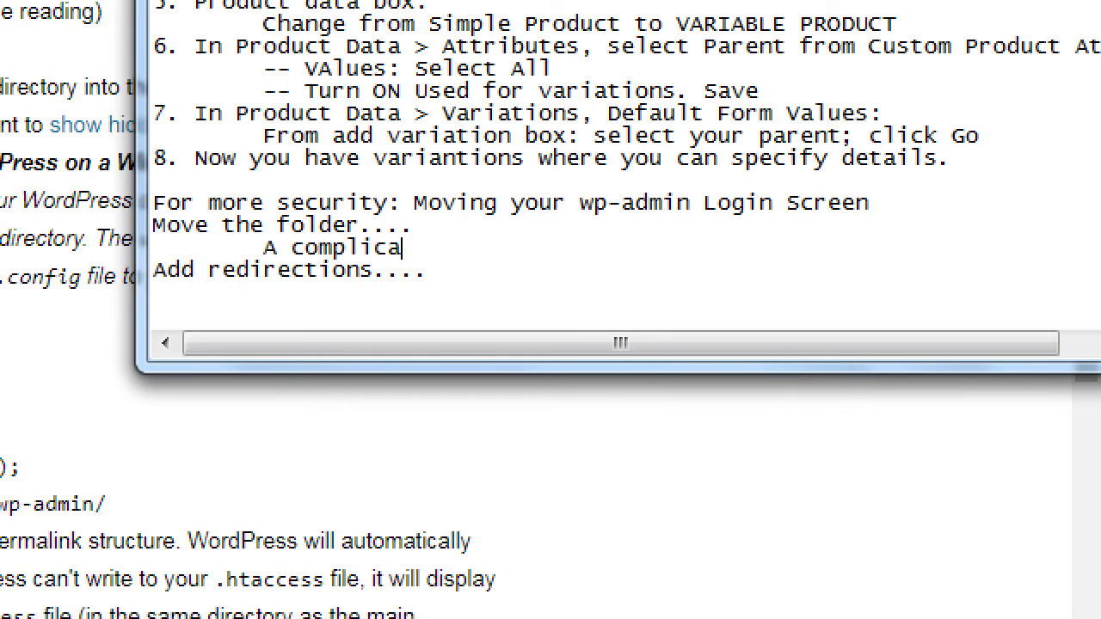
text(ted process o)
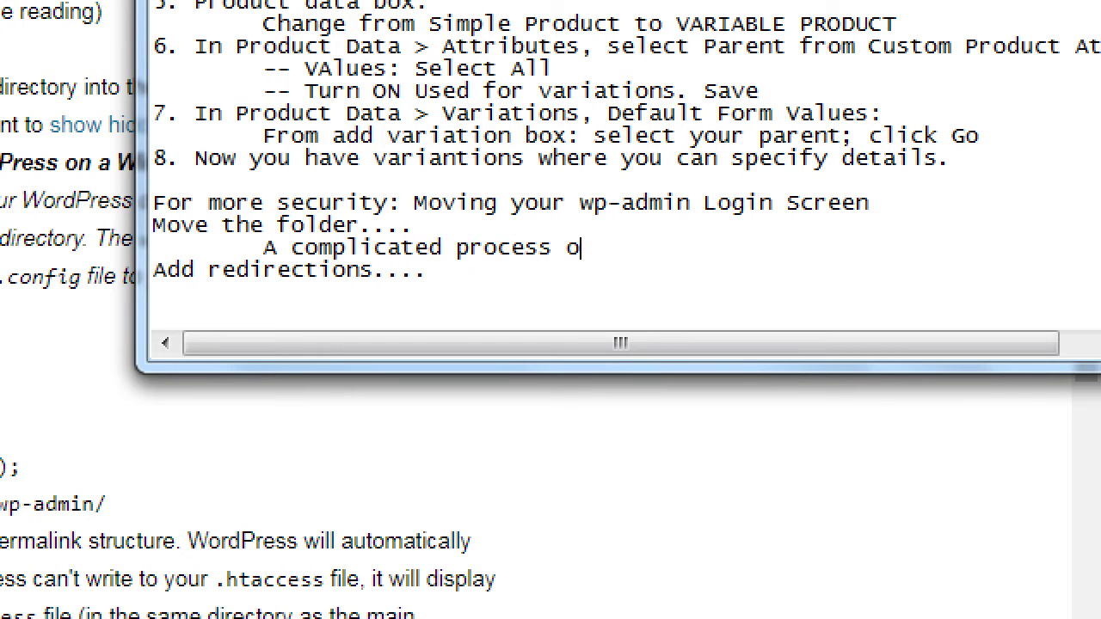
text(f chaning)
key(BackSpace)
key(BackSpace)
key(BackSpace)
key(BackSpace)
text(ging a setting in the)
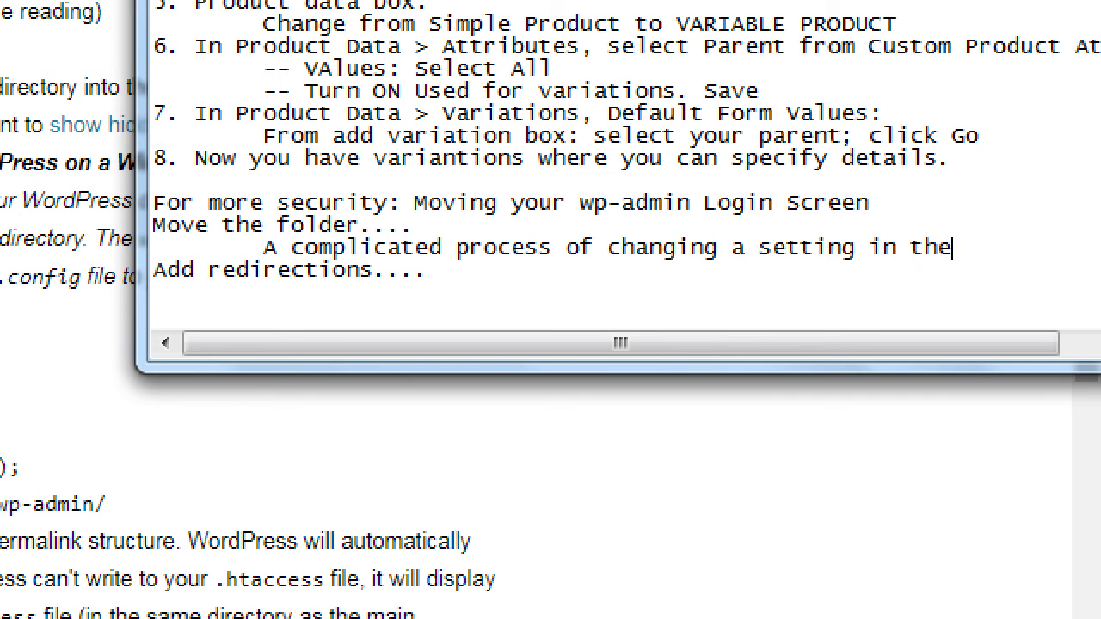
text( Dashboard)
key(Return)
key(Tab)
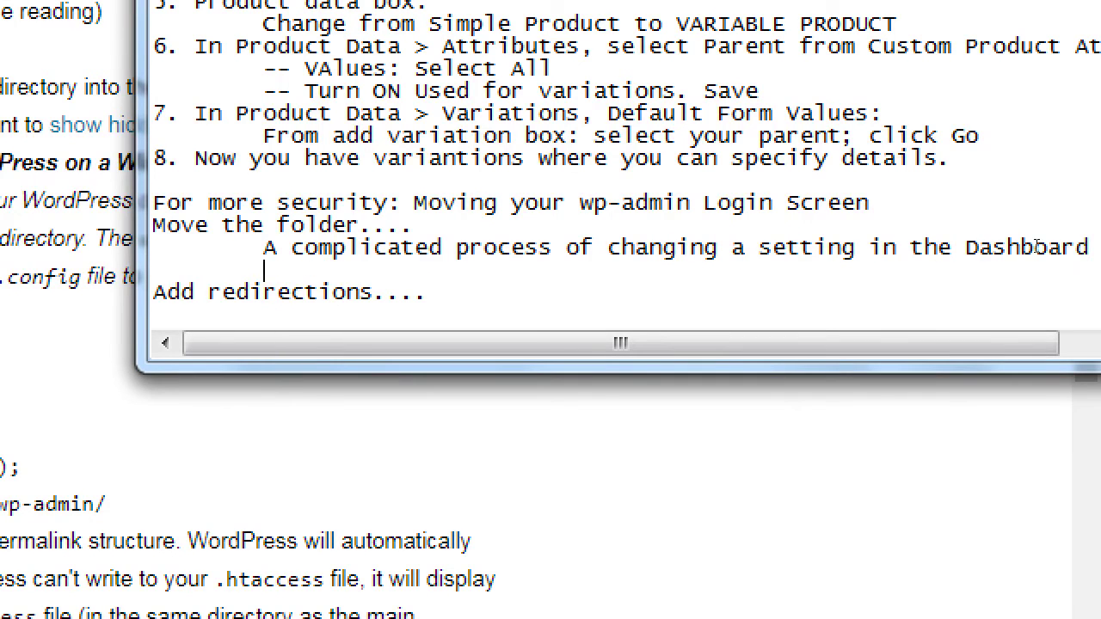
- Add the indented note lines "Plus moving files on the server", "Plus editing code" and "And then it's good go."
text(Plus moving )
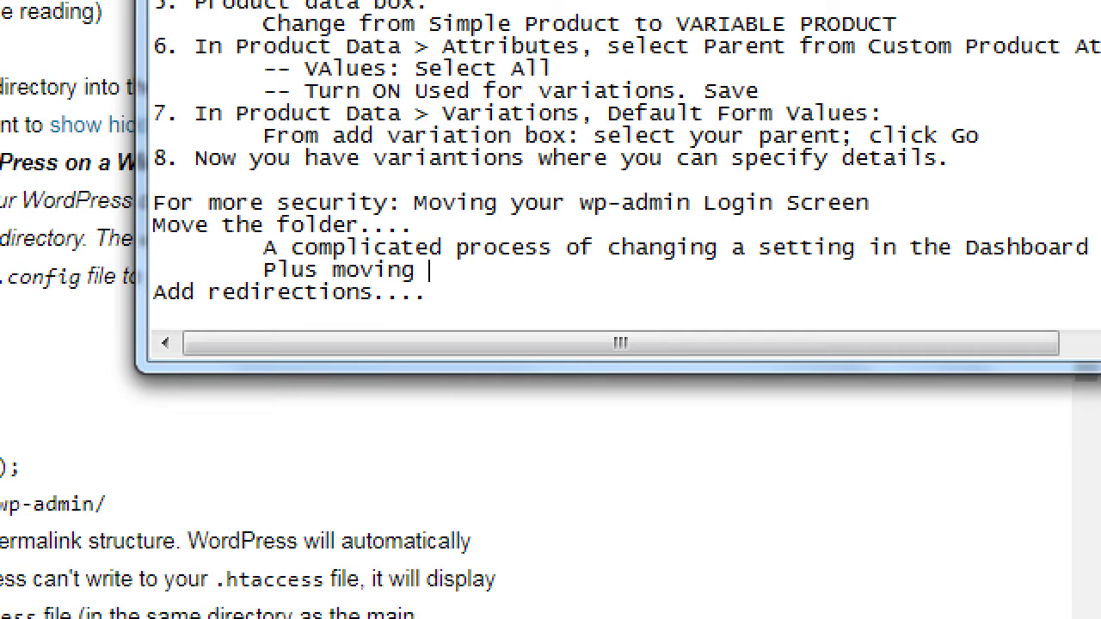
text(files on the server)
key(Return)
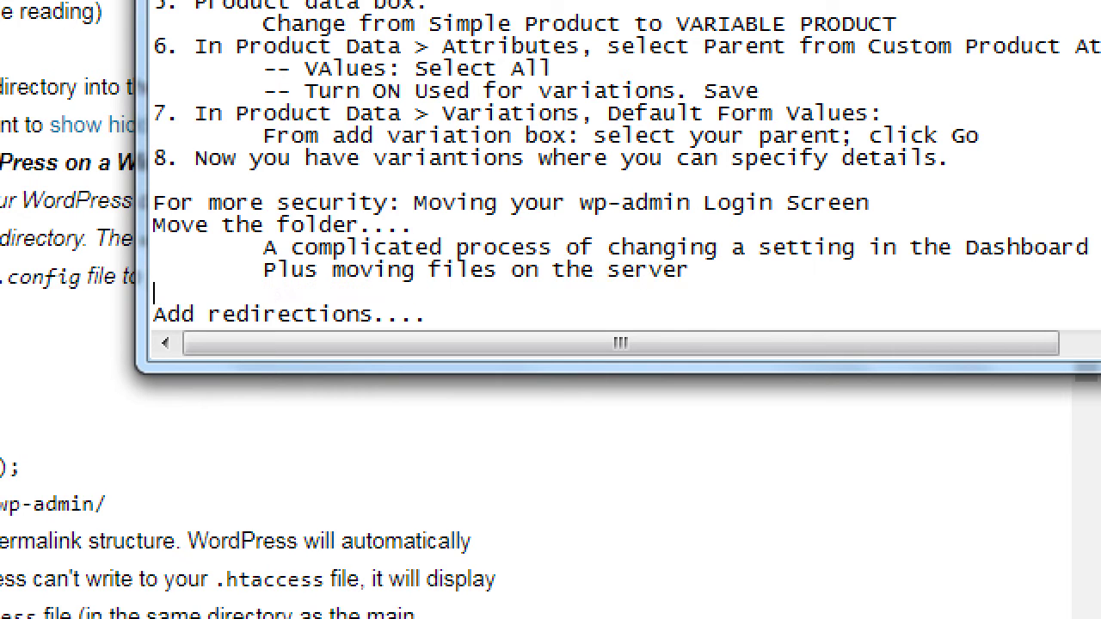
key(Tab)
text(Plus editi)
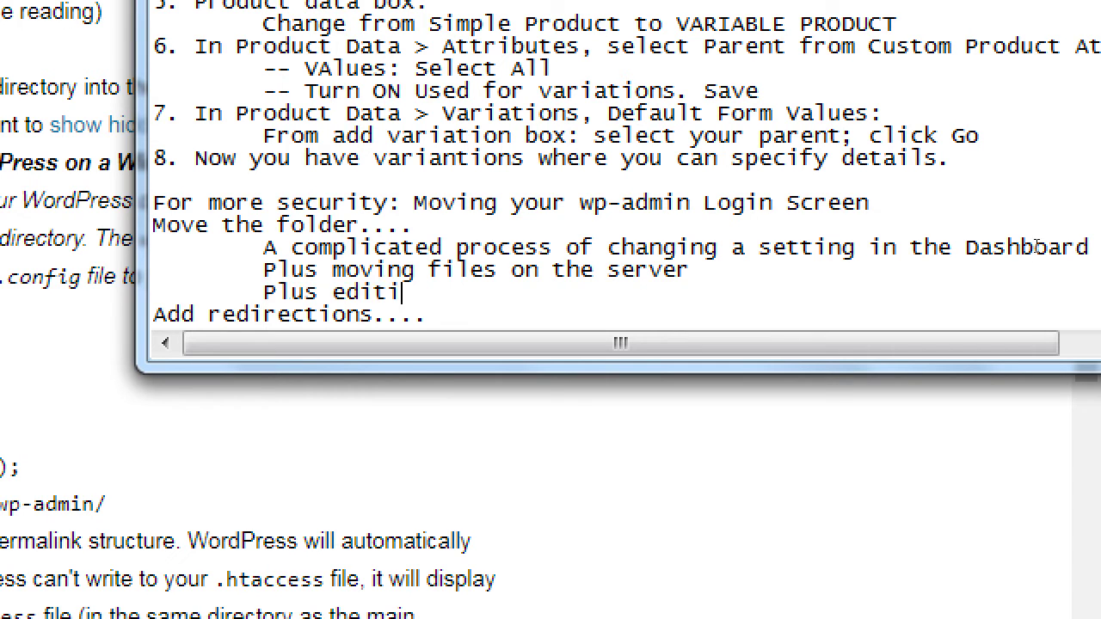
text(ng code)
key(Return)
key(Tab)
text(And then it')
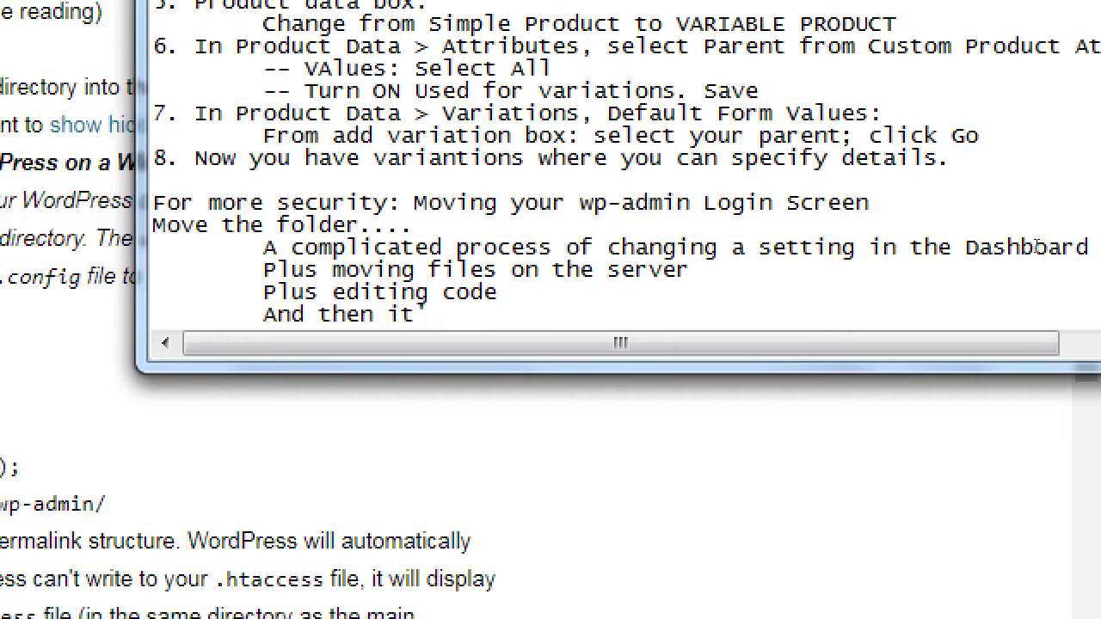
text(s good go)
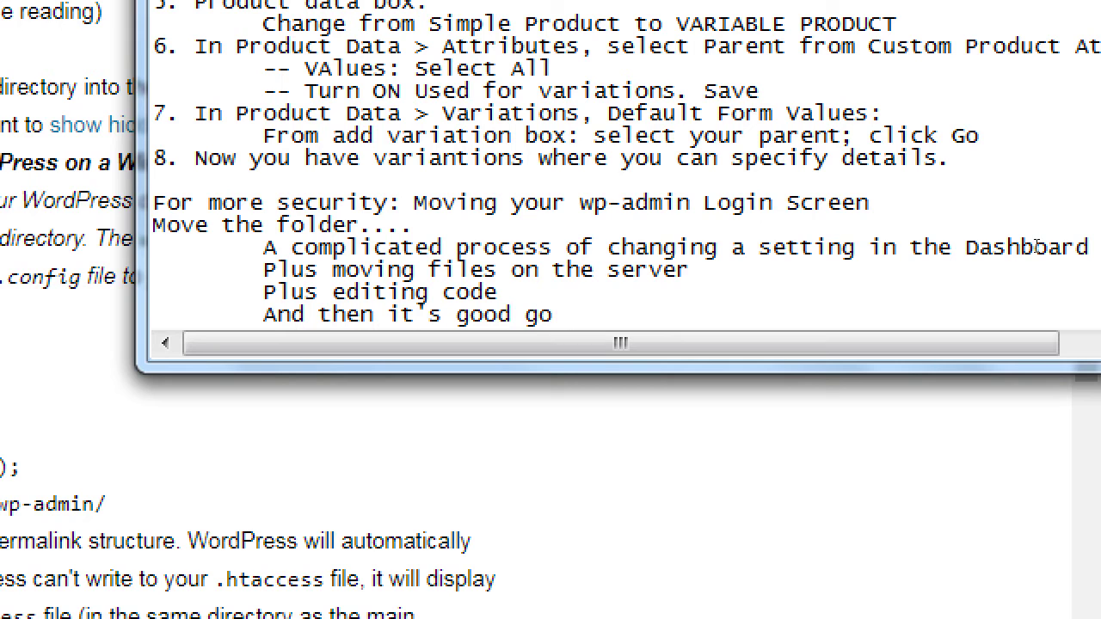
text(.)
scroll(874, 276, down, 1)
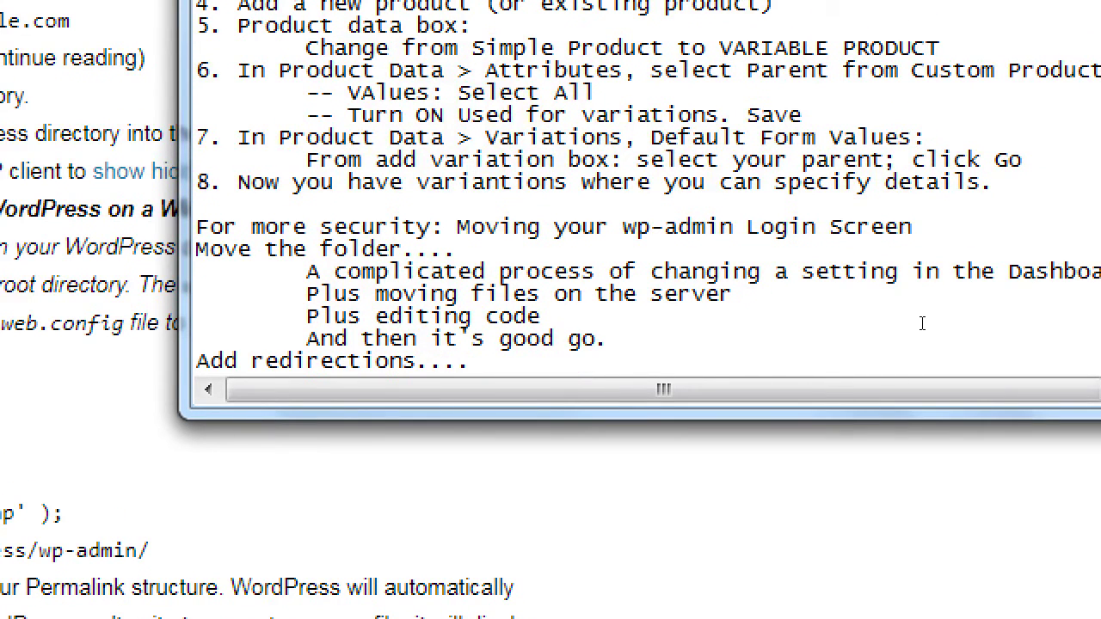
- Paste the copied Codex article link on a new indented line below "And then it's good go." and prefix it with "-->"
key(Return)
key(Tab)
key(ctrl+v)
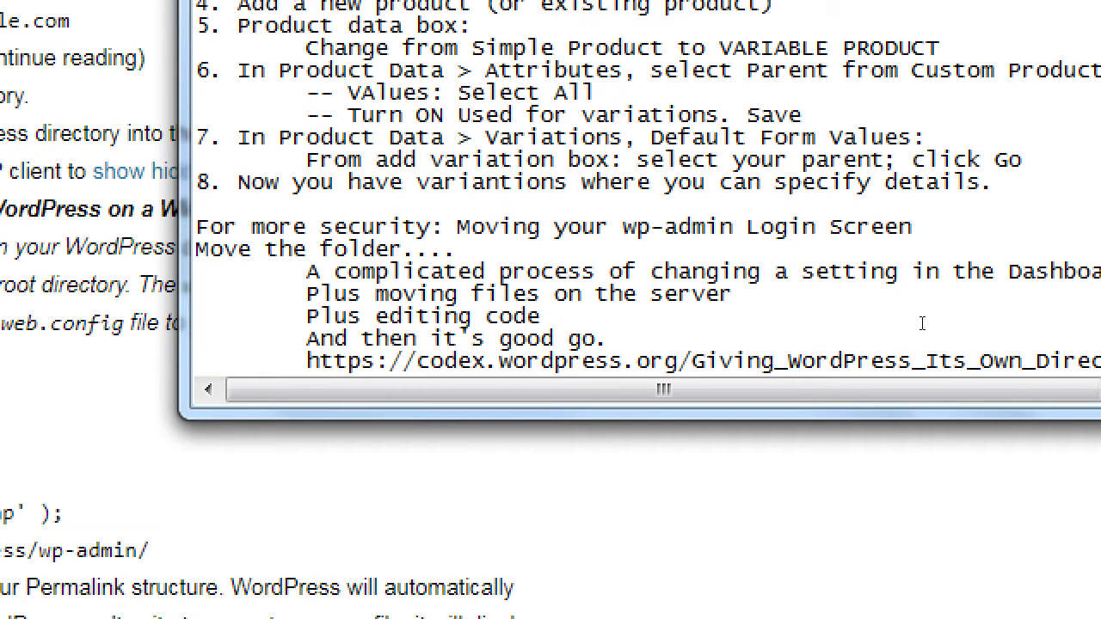
key(Down)
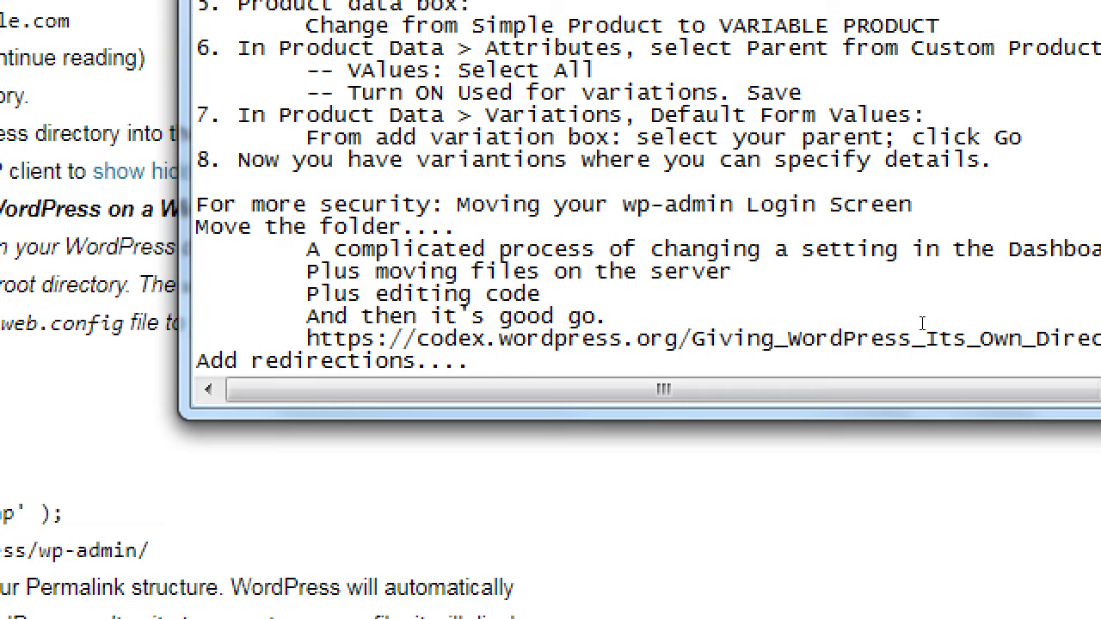
key(Right)
key(Right)
key(Left)
text(--)
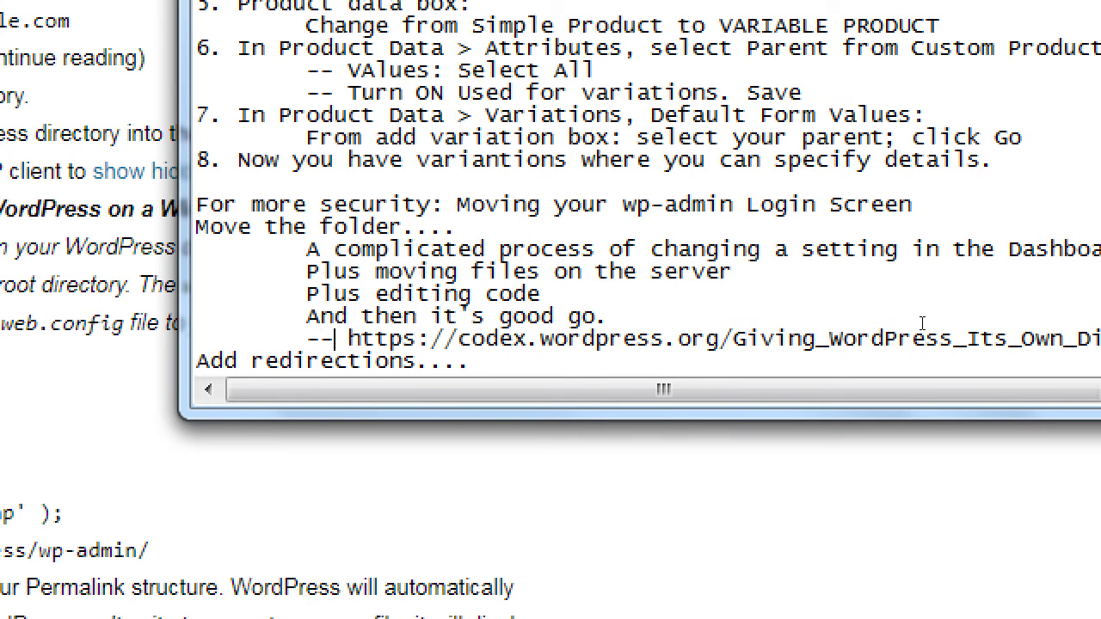
text(>)
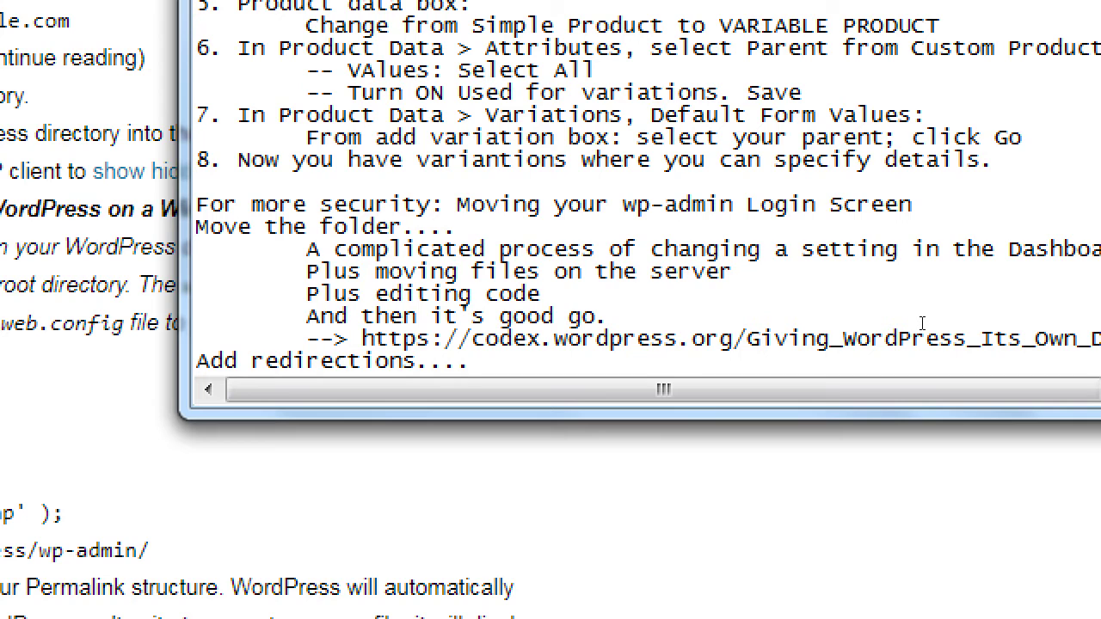
- Add the indented line "Using the Redirection, make anything but your /secret" under "Add redirections...."
key(ctrl+End)
key(Return)
key(Tab)
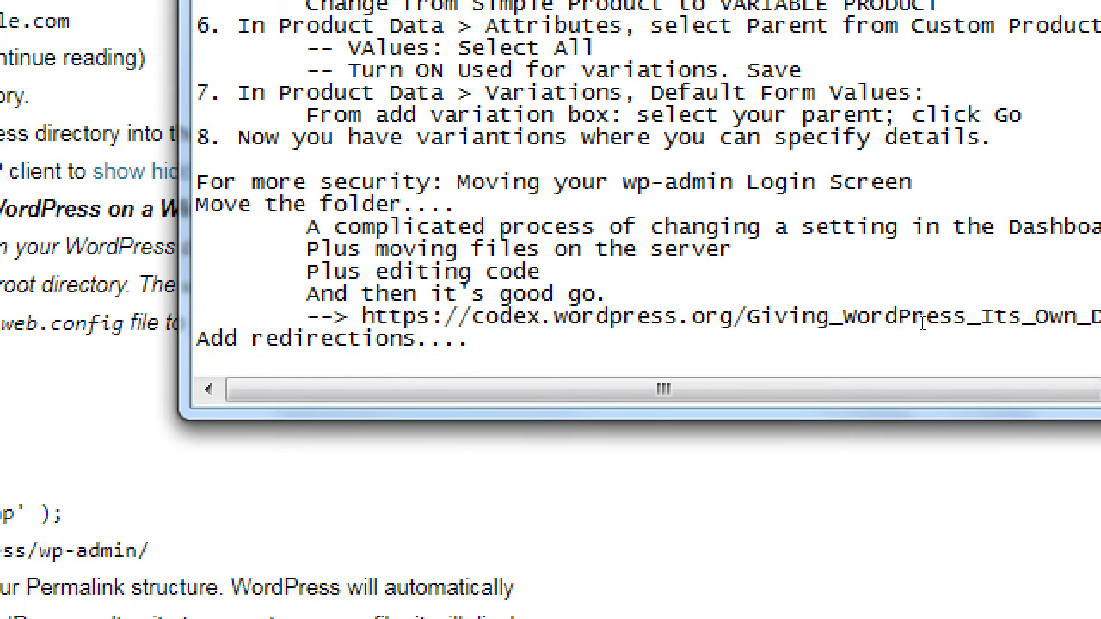
text(Using the Redir)
key(BackSpace)
text(t)
key(BackSpace)
text(d)
key(BackSpace)
text(rection, make the)
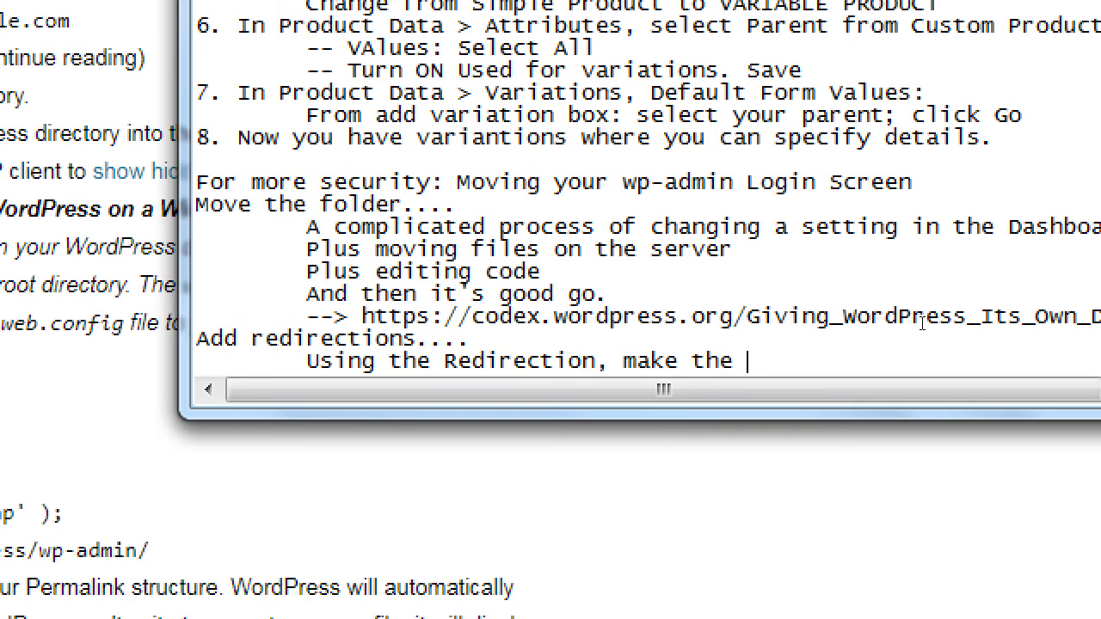
key(BackSpace)
key(BackSpace)
key(BackSpace)
key(BackSpace)
key(BackSpace)
key(BackSpace)
key(BackSpace)
text(ni)
key(BackSpace)
key(BackSpace)
key(BackSpace)
key(BackSpace)
text(make anything but)
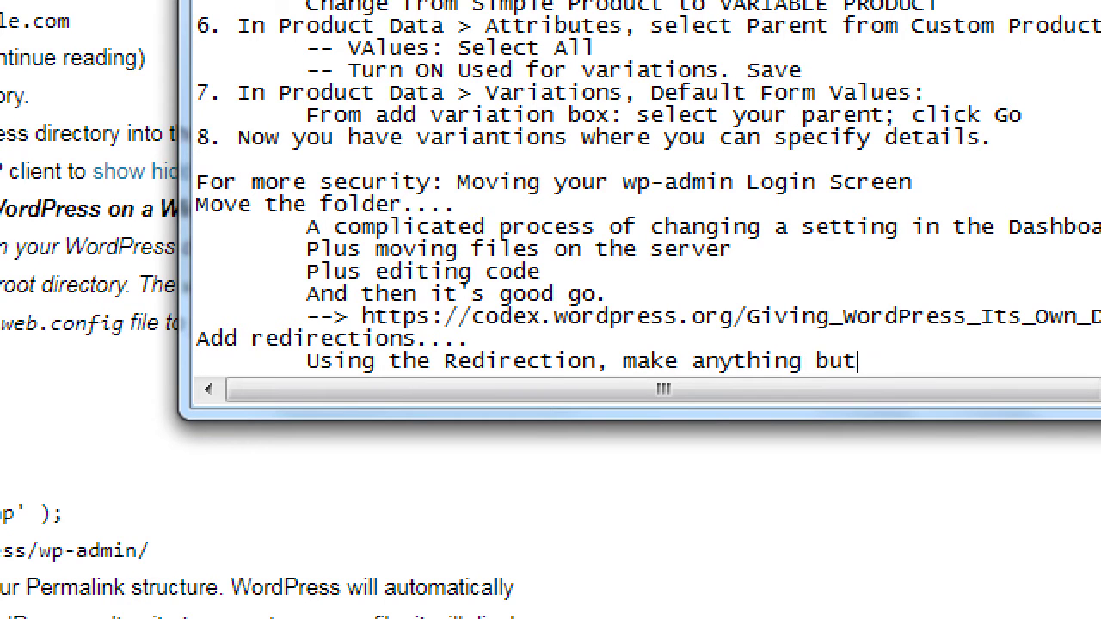
text( your /secret)
- Continue the redirection note on a further-indented line reading "directory, send the person back to Home"
key(Return)
key(Tab)
key(Tab)
text(directory, )
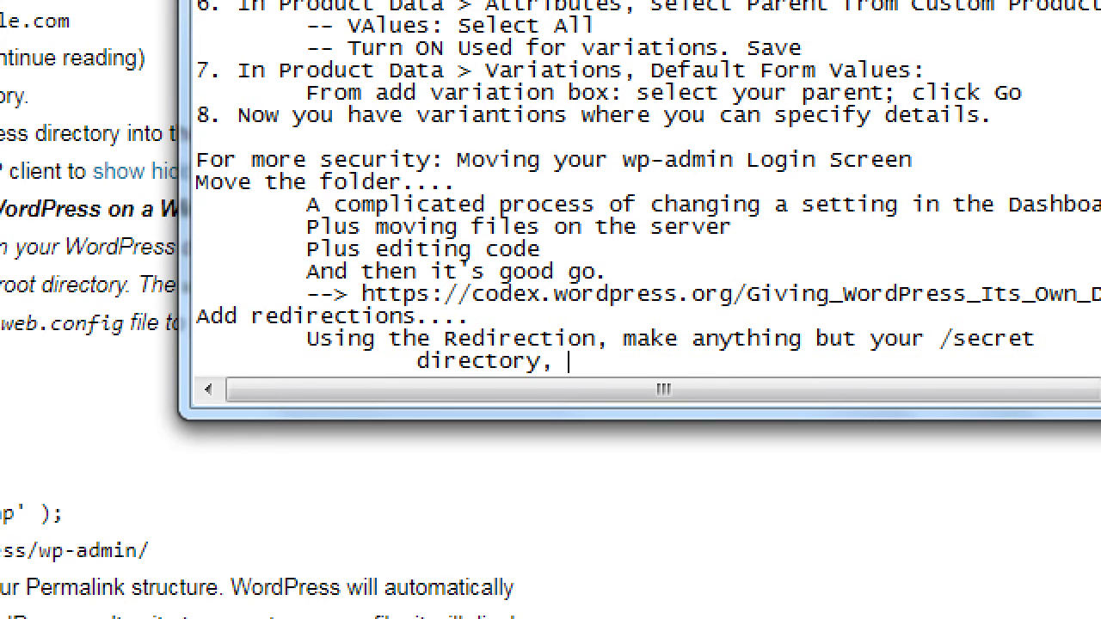
text(send the person ba)
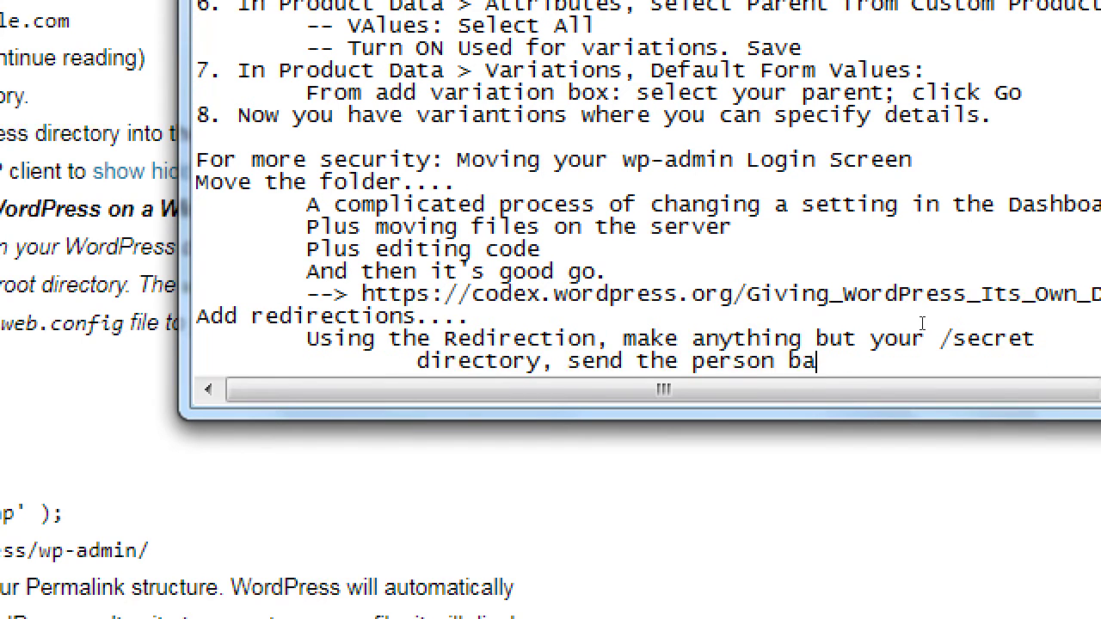
text(ck to Home)
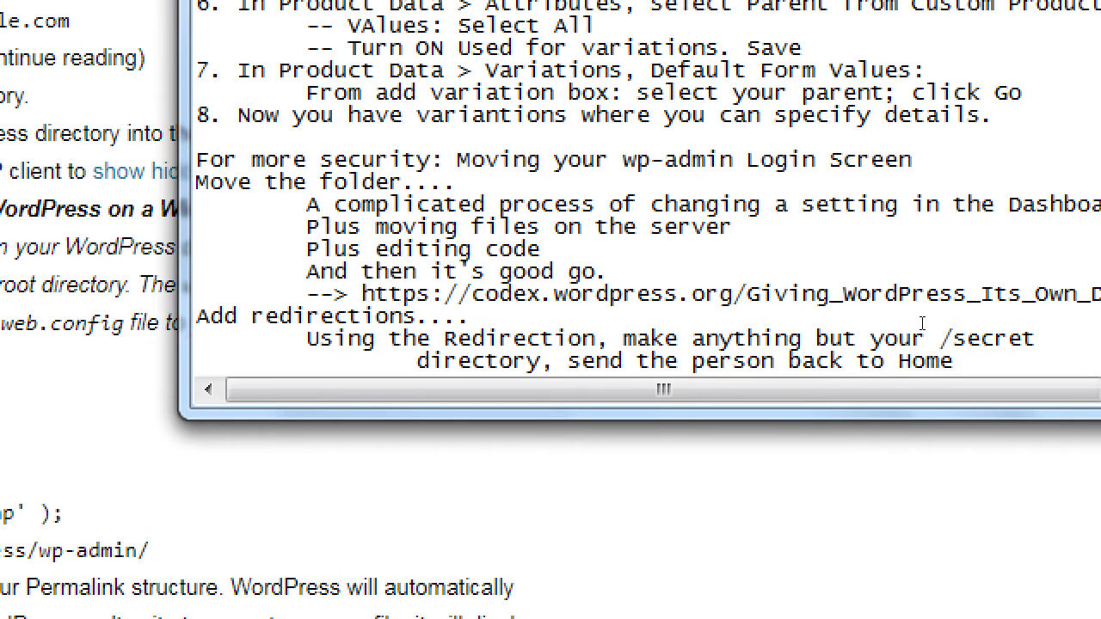
key(Return)
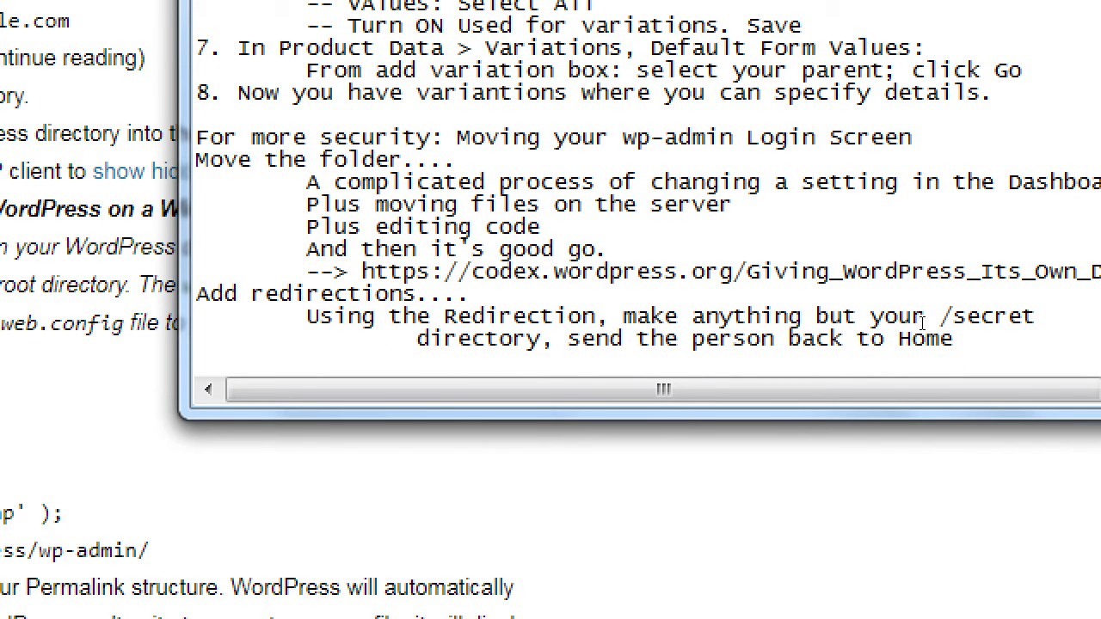
text(http://victor.com/)
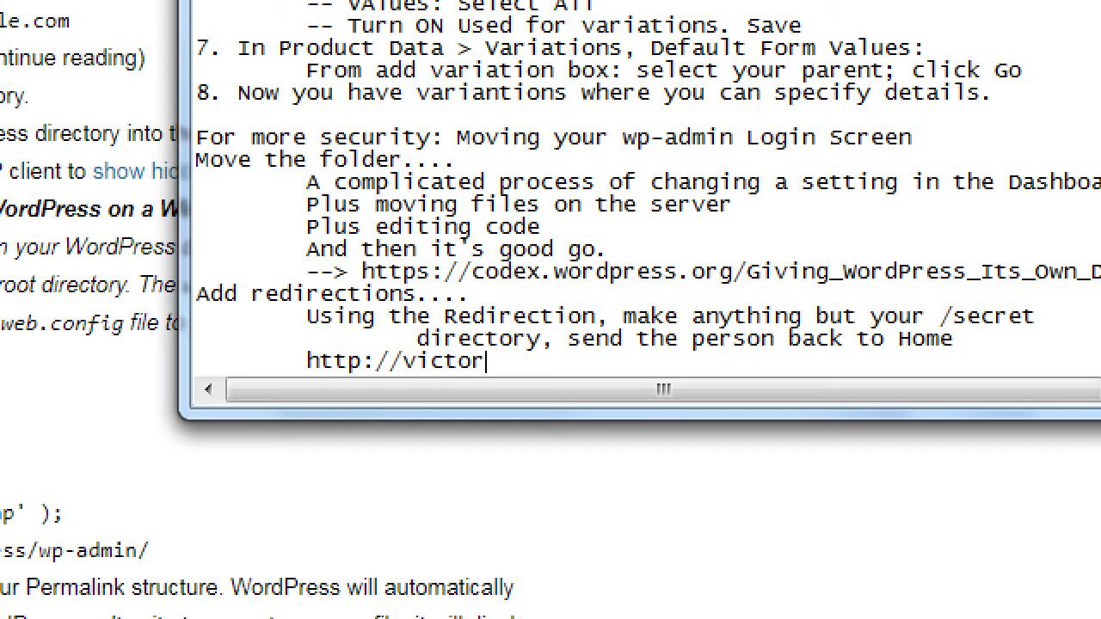
key(Return)
key(BackSpace)
text(myscret)
key(BackSpace)
key(BackSpace)
key(BackSpace)
text(ecret/)
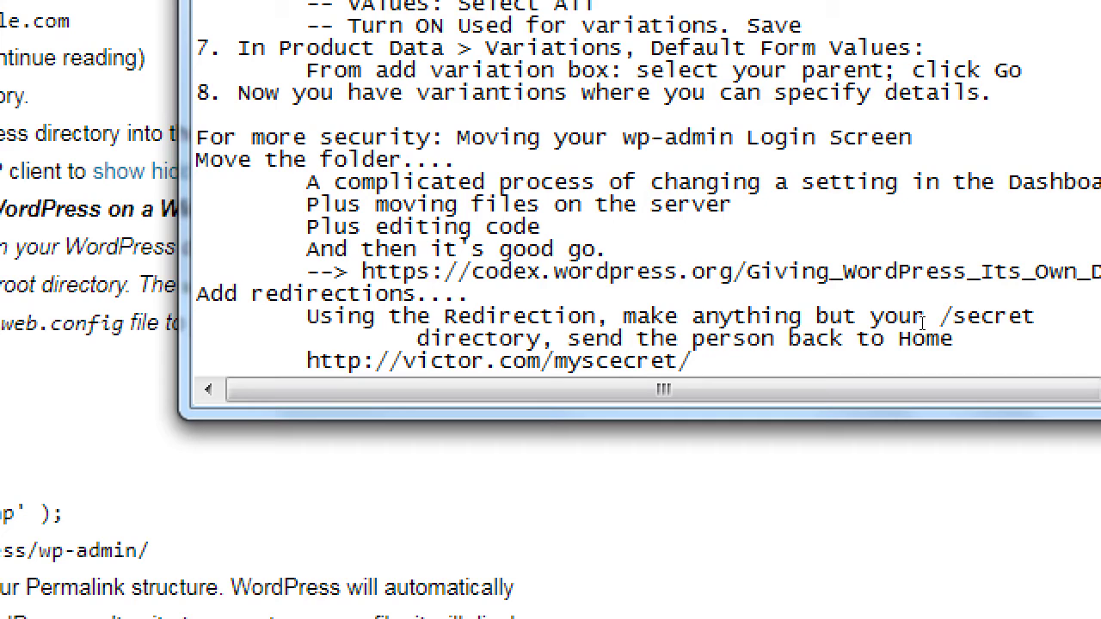
text(wp-admin)
key(Return)
key(Tab)
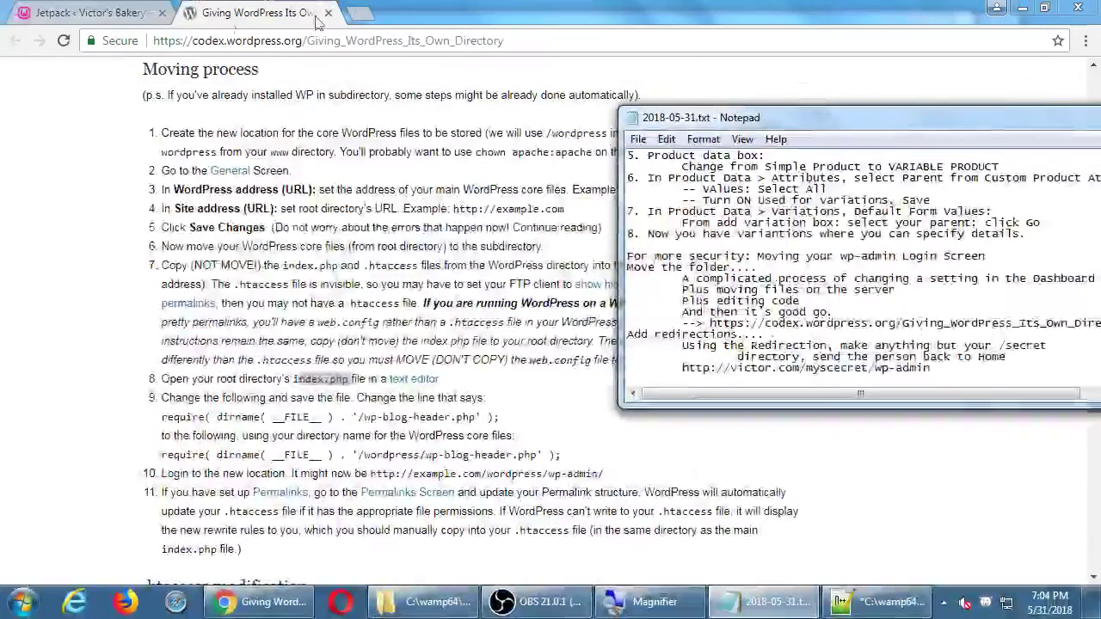
- Look through the Tools, Settings and other menu entries of the Victor's Bakery dashboard for a redirection option
click(86, 12)
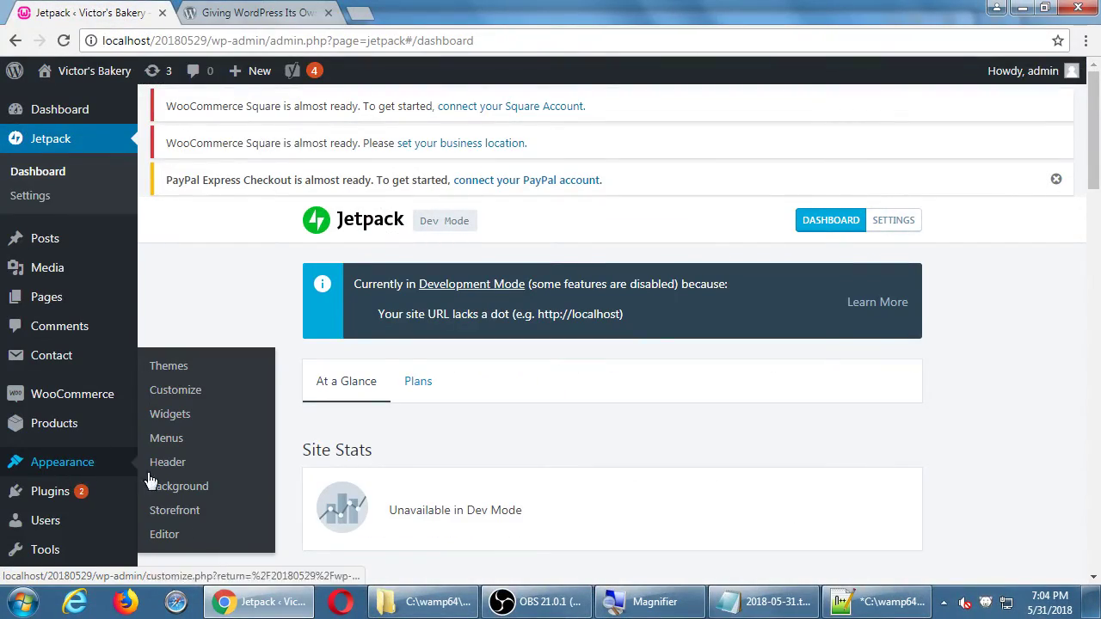
scroll(99, 490, down, 1)
mouse_move(77, 465)
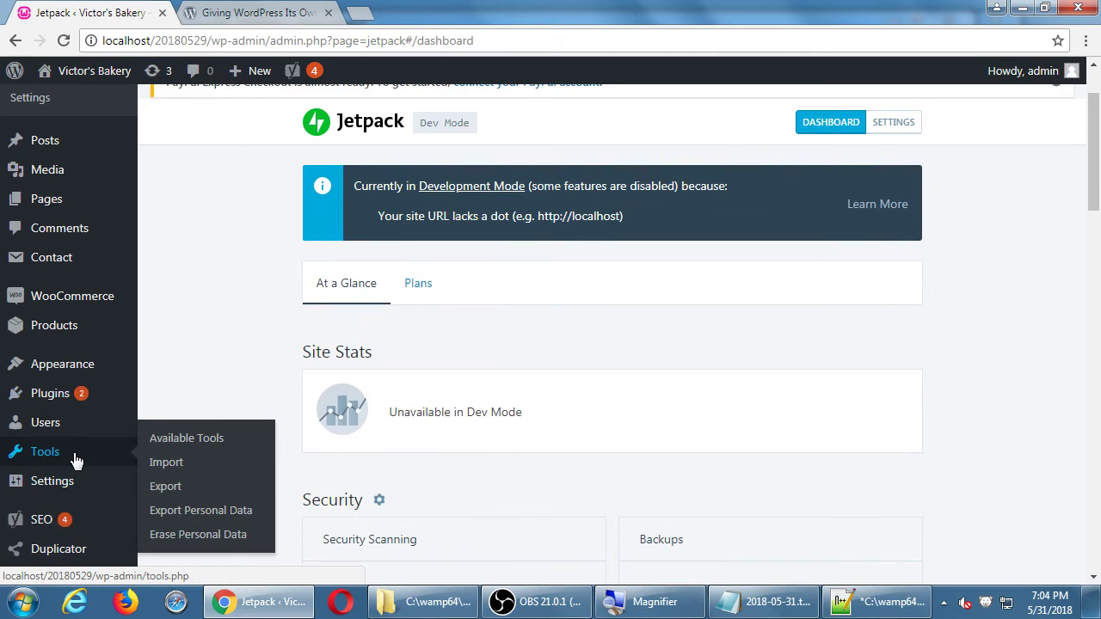
mouse_move(65, 487)
mouse_move(66, 480)
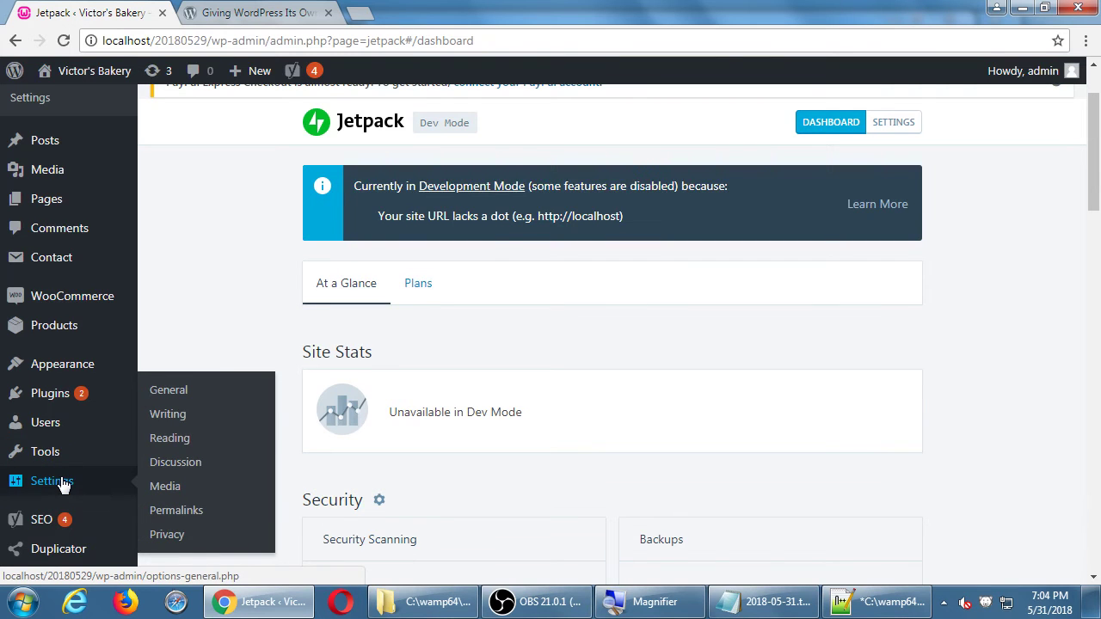
scroll(65, 481, down, 4)
mouse_move(93, 385)
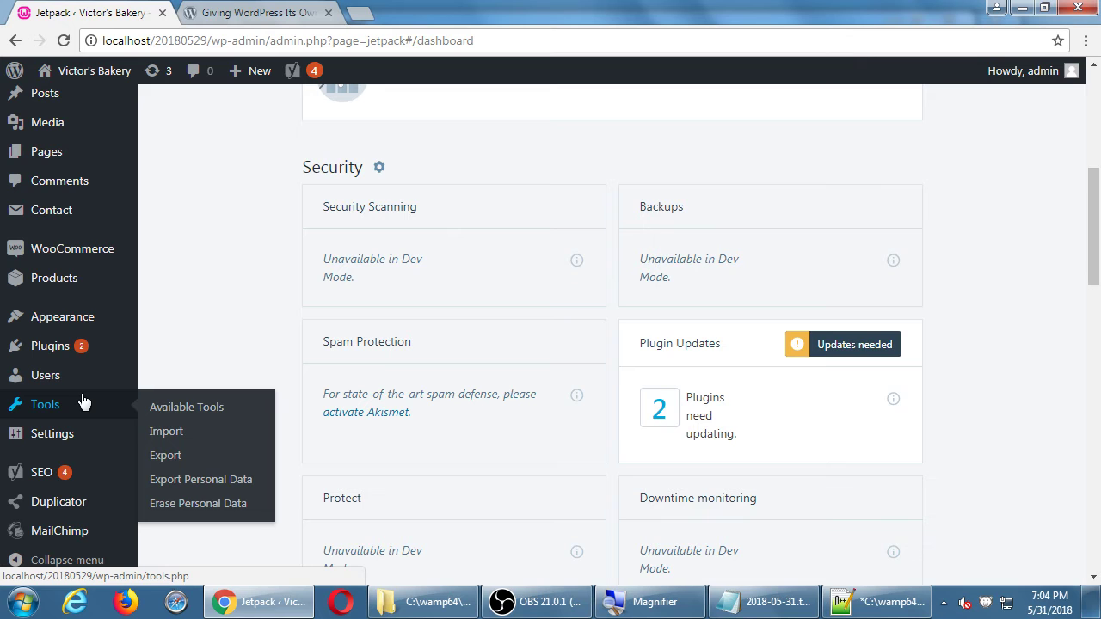
mouse_move(69, 435)
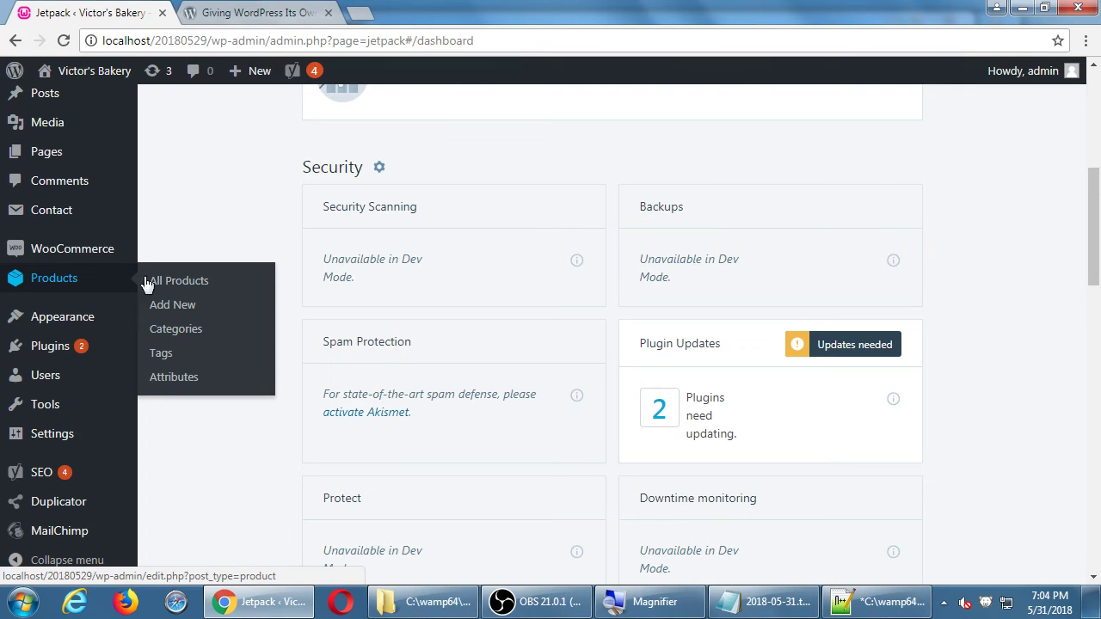
mouse_move(107, 323)
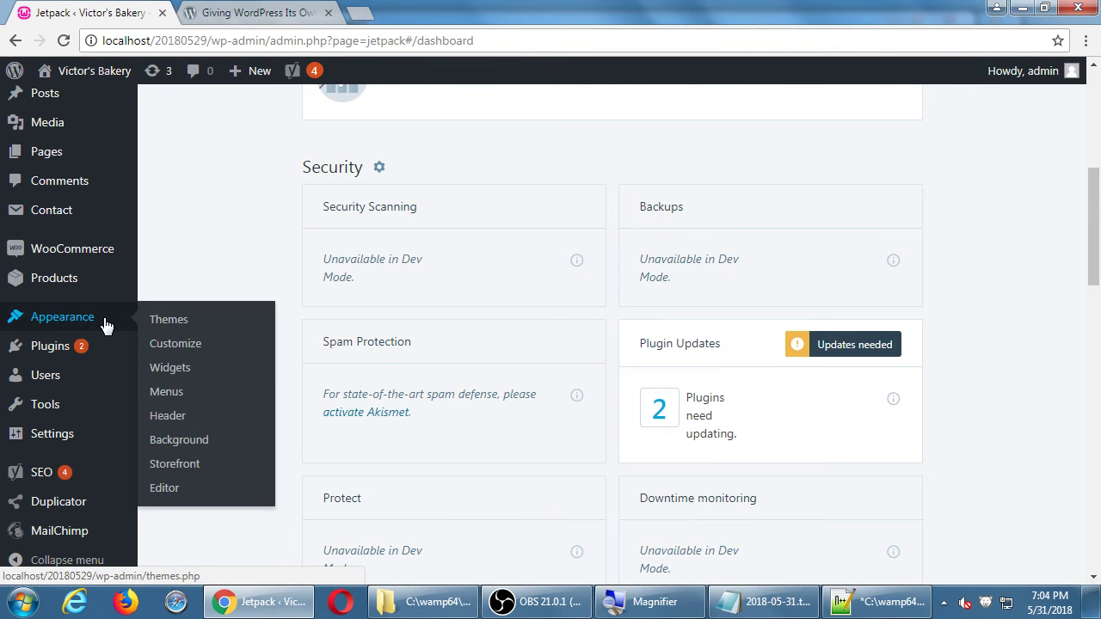
- Review the site's installed plugins for a redirection plugin
click(93, 346)
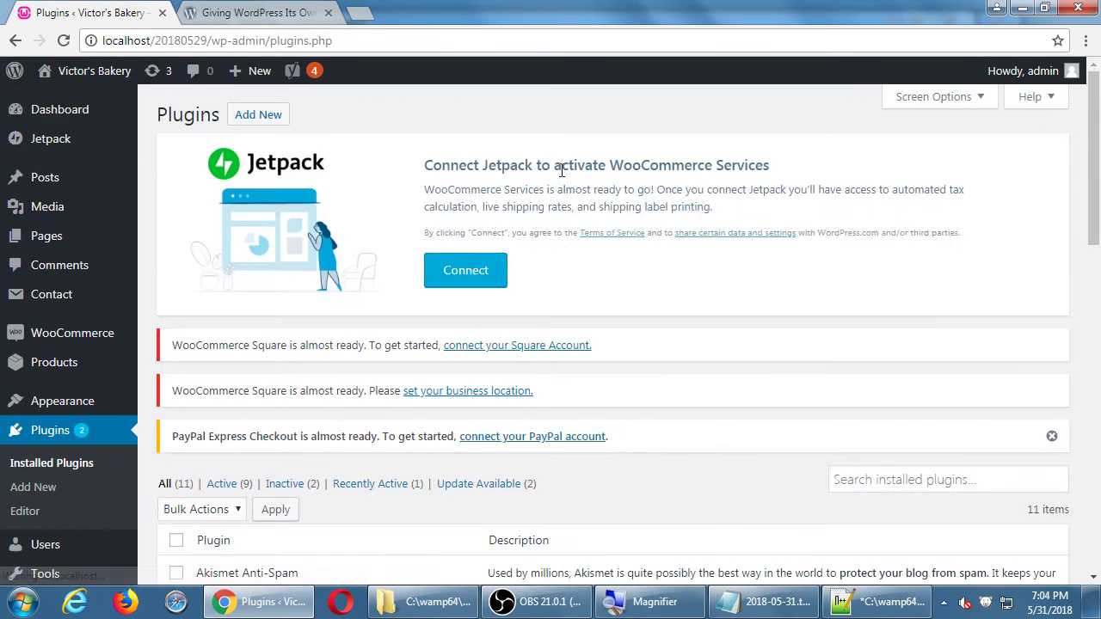
scroll(593, 357, down, 8)
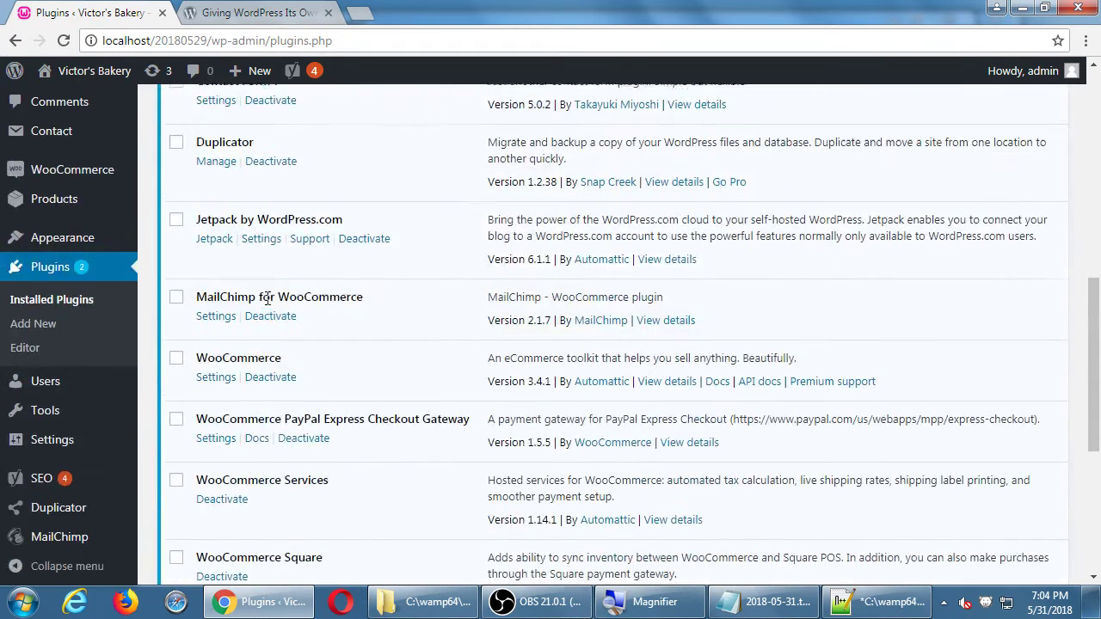
scroll(268, 298, down, 3)
scroll(263, 310, up, 10)
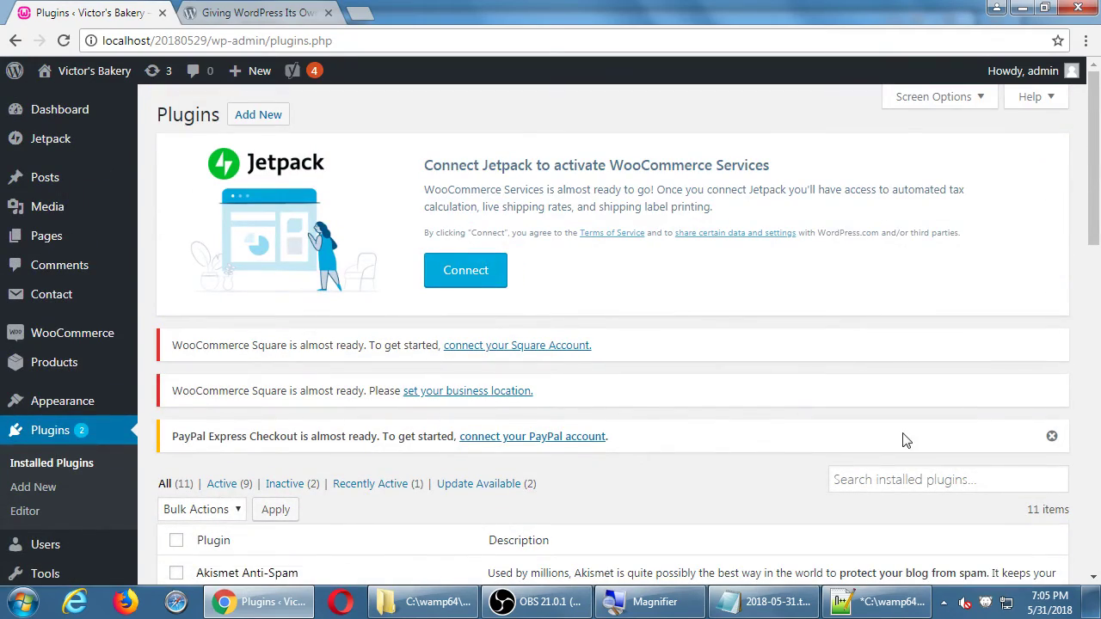
- Search the plugin directory for "redirection", then install and activate the Redirection plugin
click(268, 125)
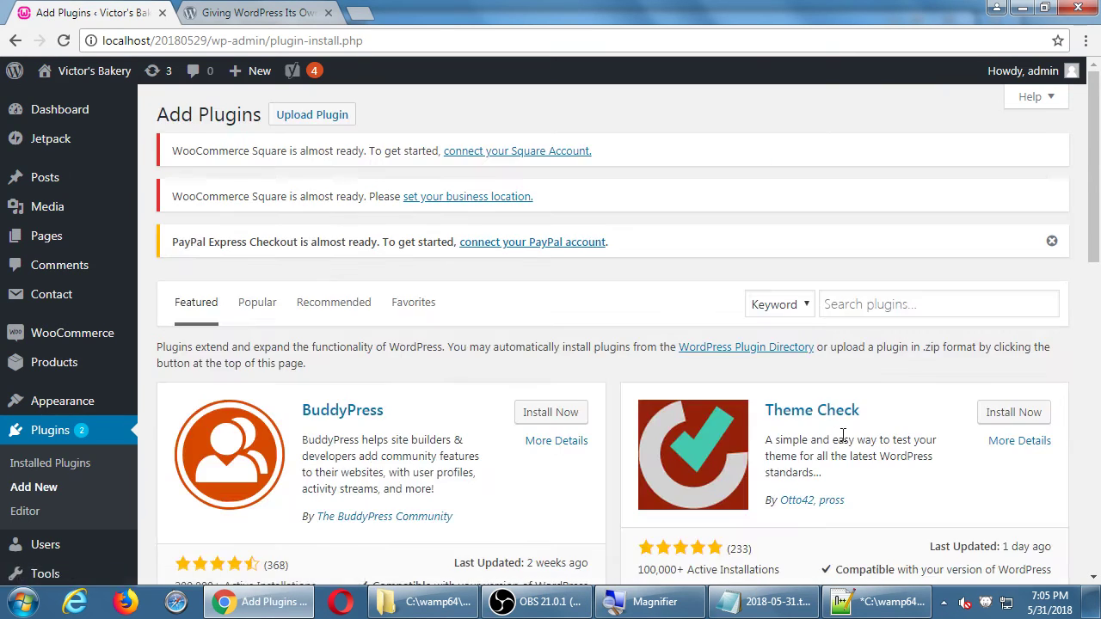
click(876, 313)
text(redirection)
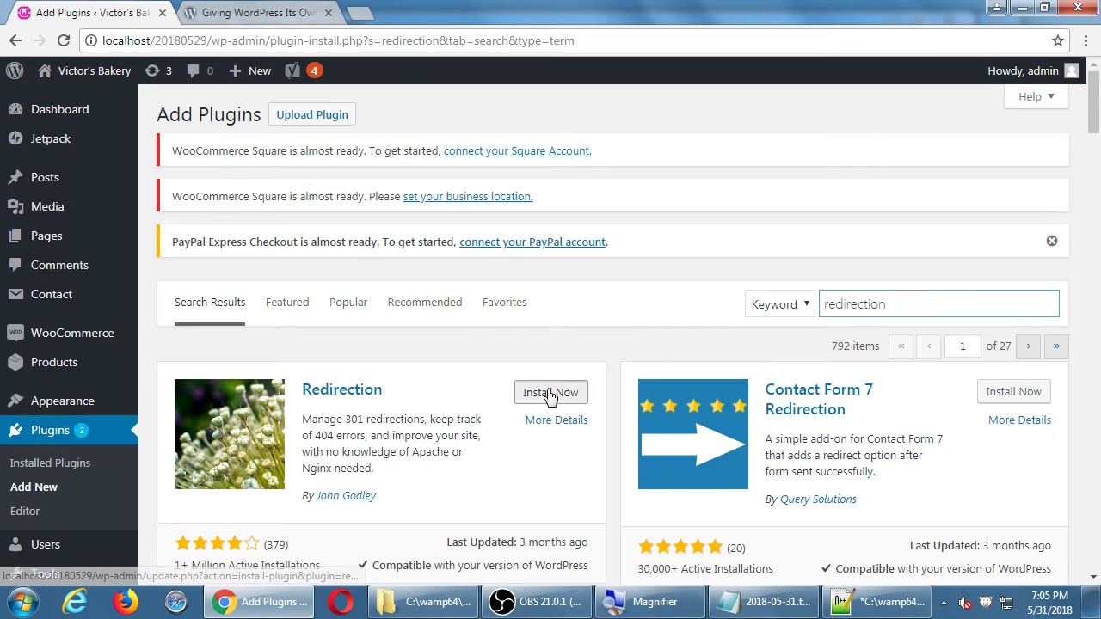
click(550, 391)
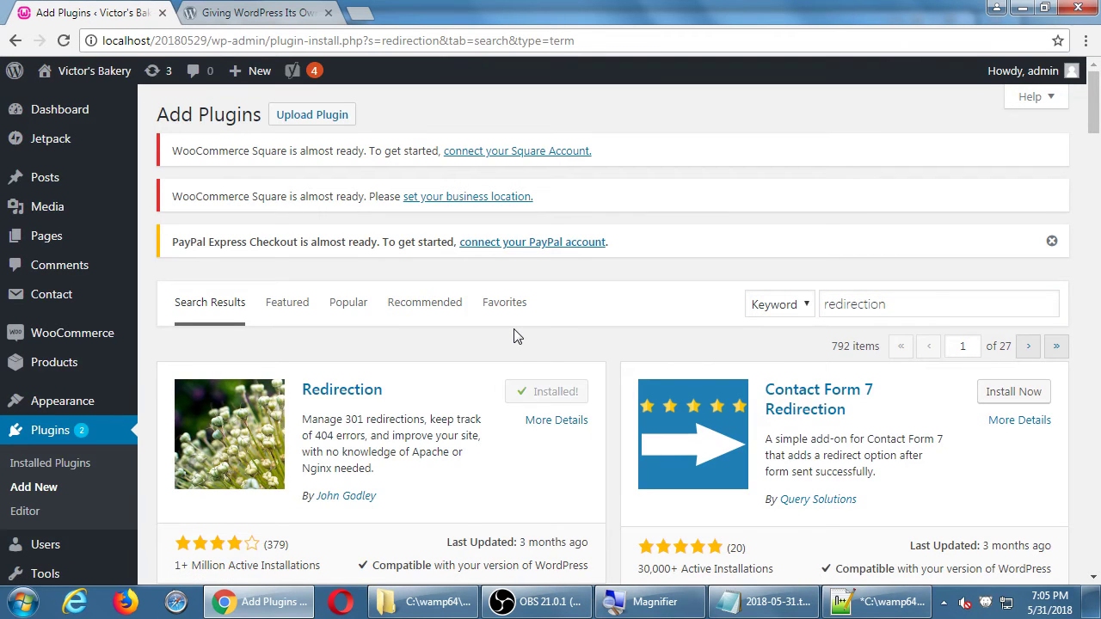
click(567, 397)
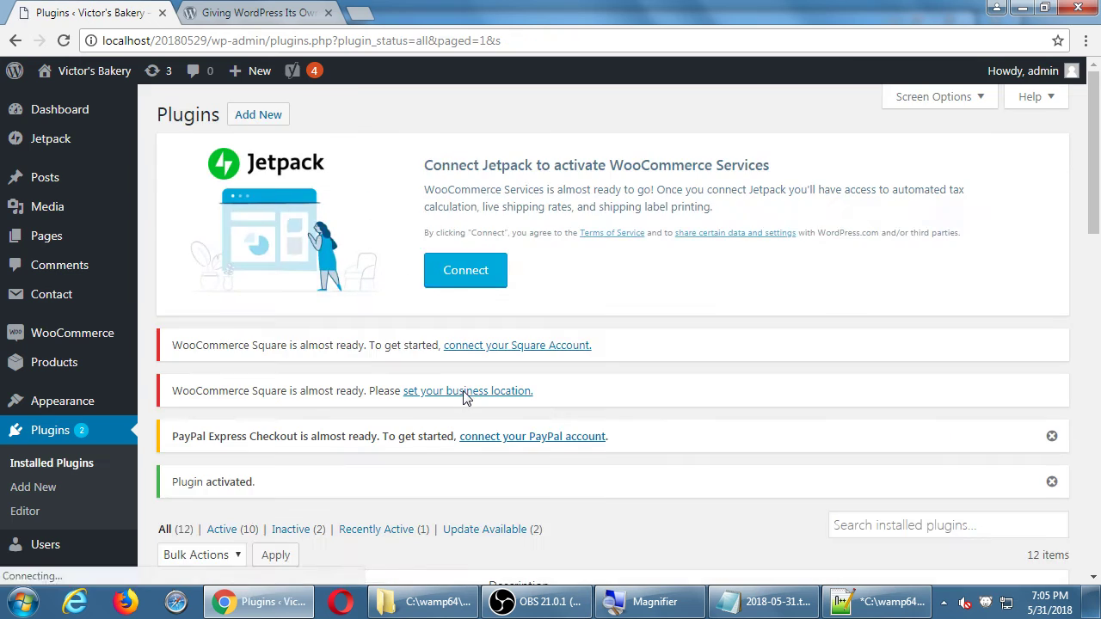
- Open the Redirection tool and fill in a new redirection with source URL /wp-admin and target URL /
scroll(285, 408, down, 4)
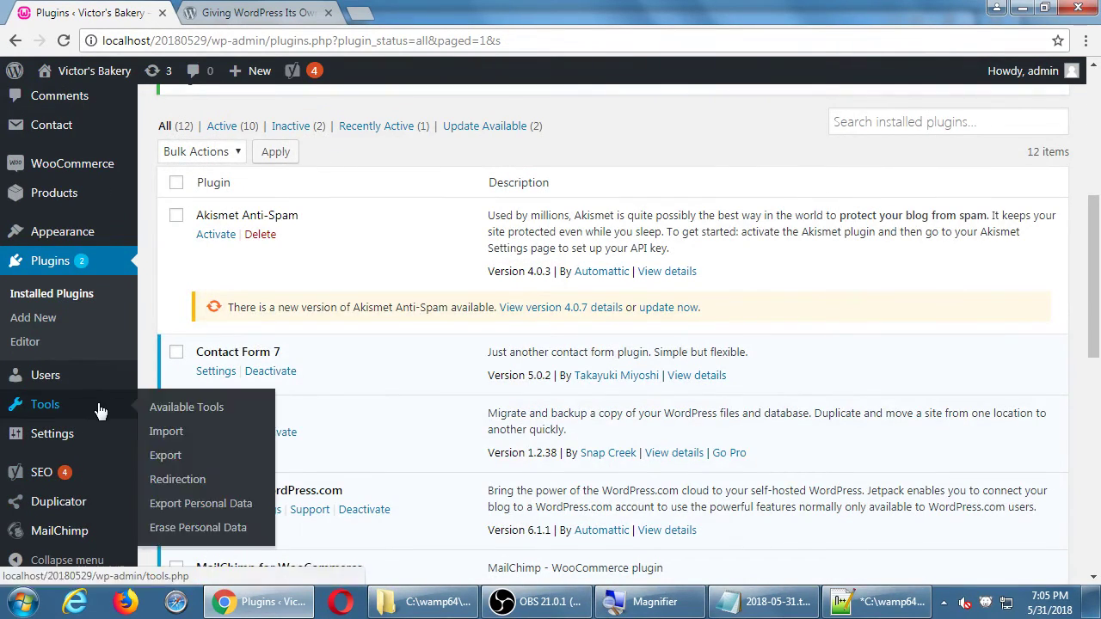
click(160, 477)
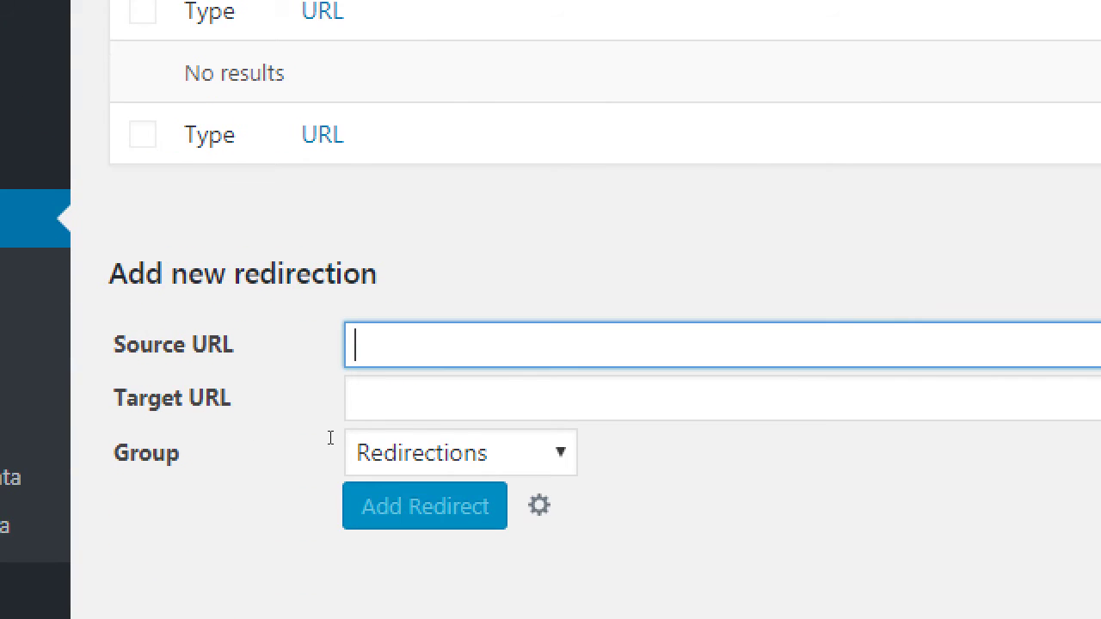
text(/wp-admin)
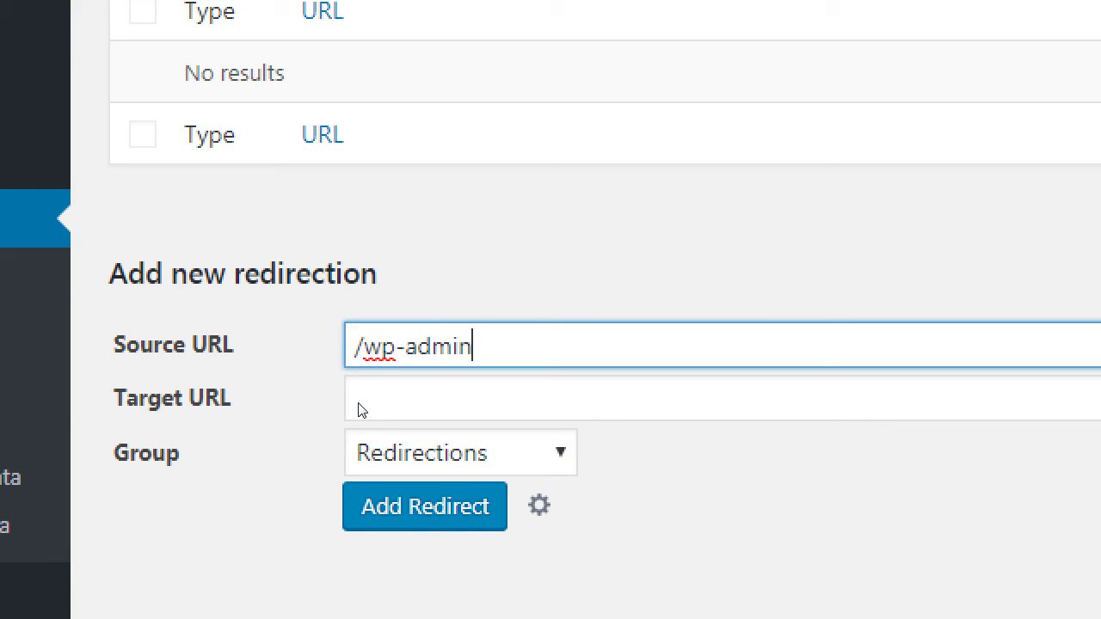
click(361, 410)
text(/20180529/wp-admin/plugins.php)
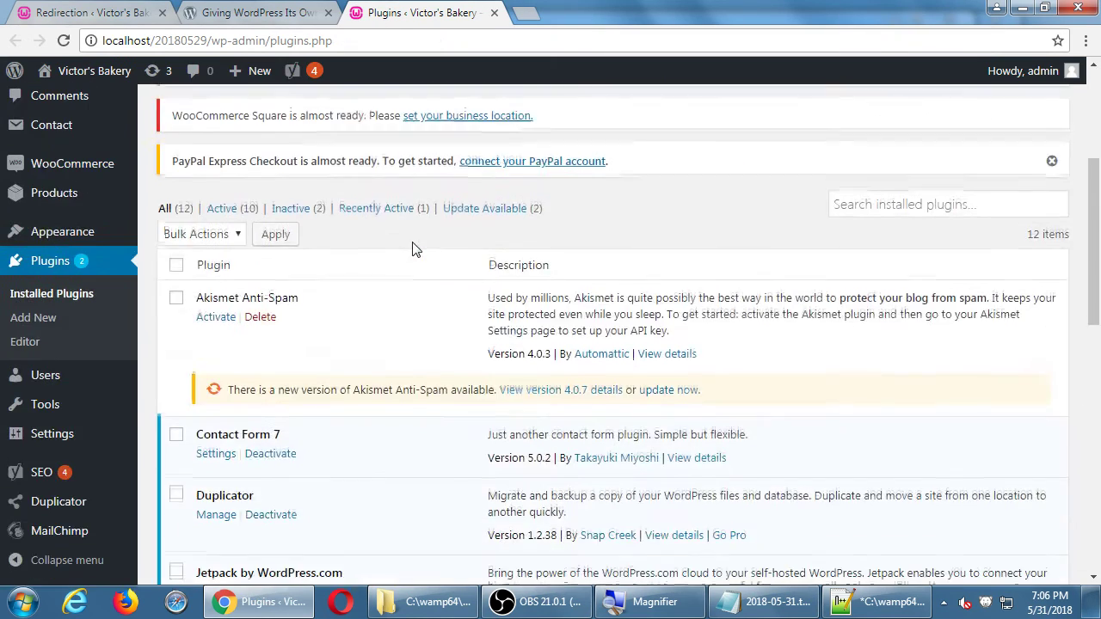
- Check the Redirection plugin's entry in the installed plugins list and return to the redirection form
scroll(412, 249, down, 2)
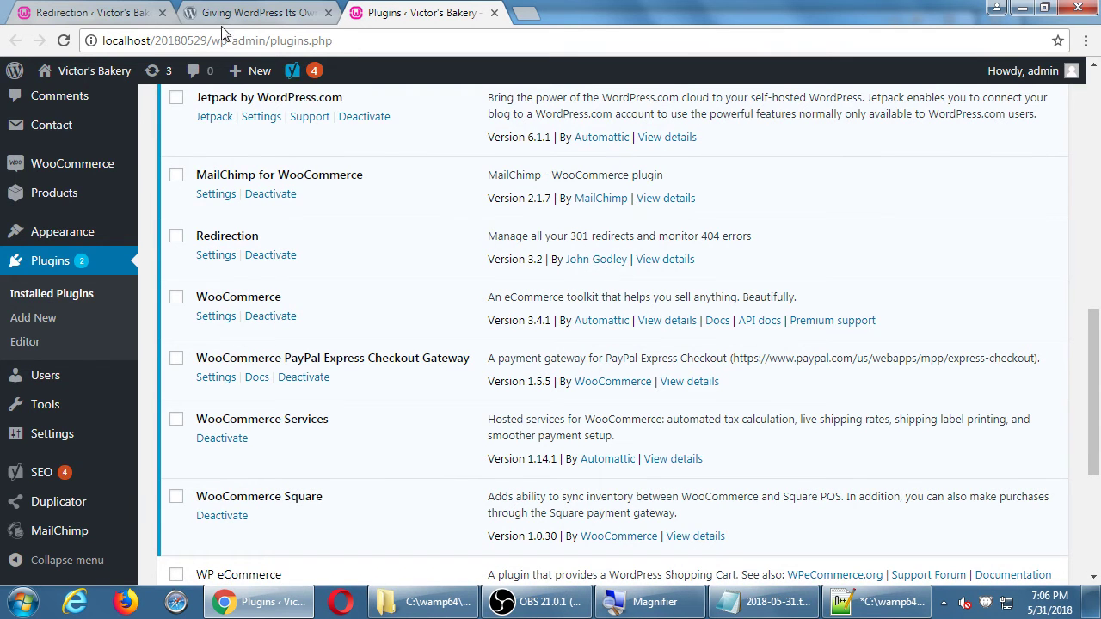
click(79, 14)
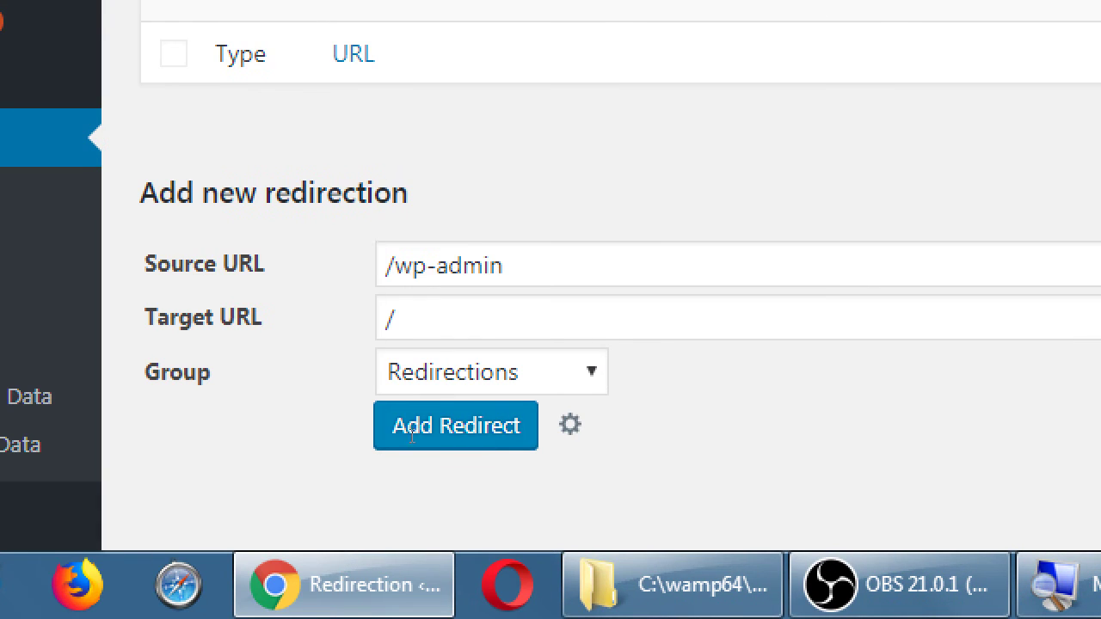
- Replace the redirection example with source URL victors.com/about-us and target URL victors.com/about
click(409, 434)
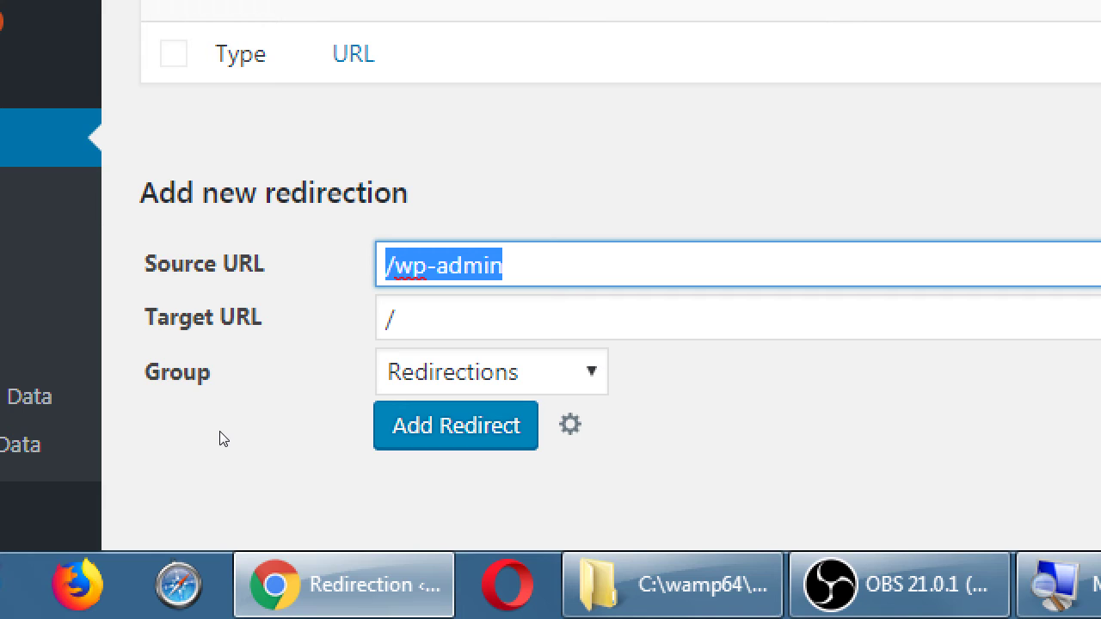
text(victorsb)
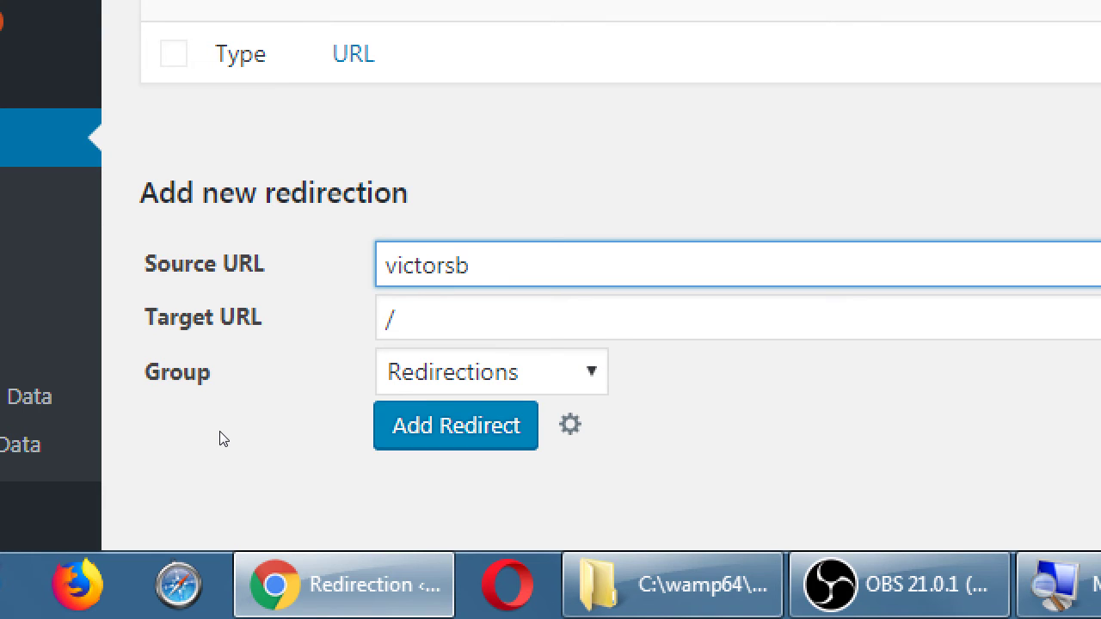
key(BackSpace)
text(.com/about-us)
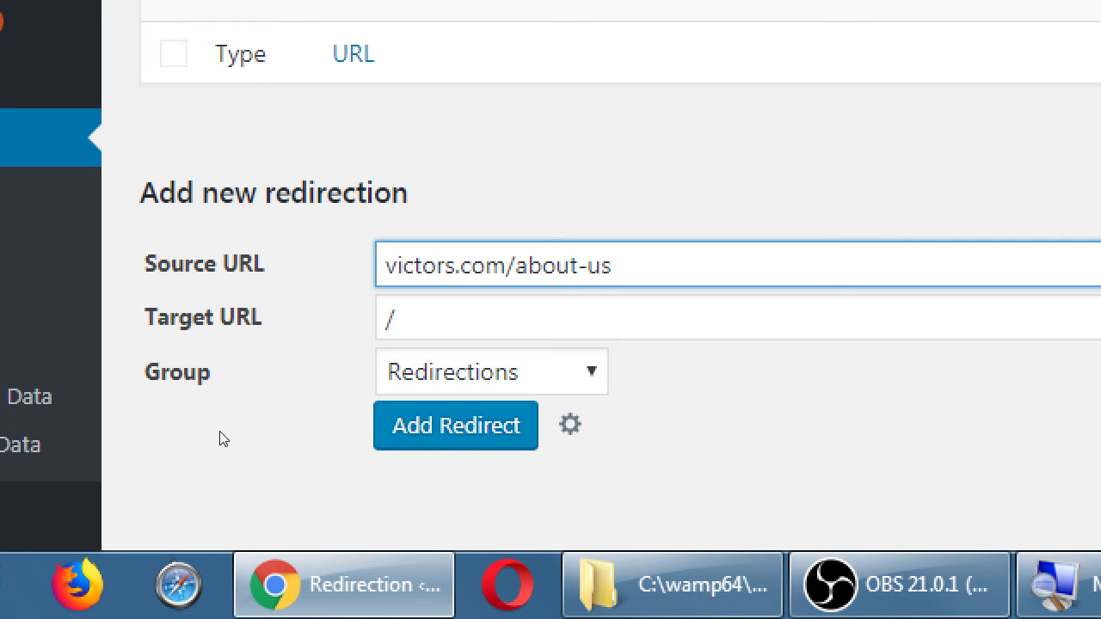
key(Tab)
text(victors.)
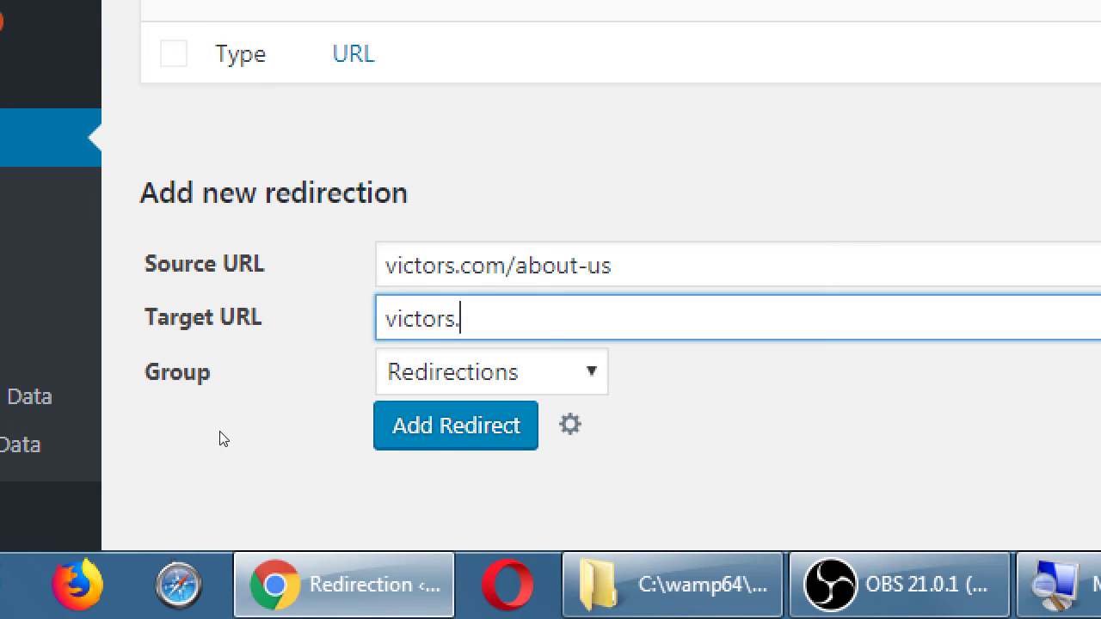
text(com/about)
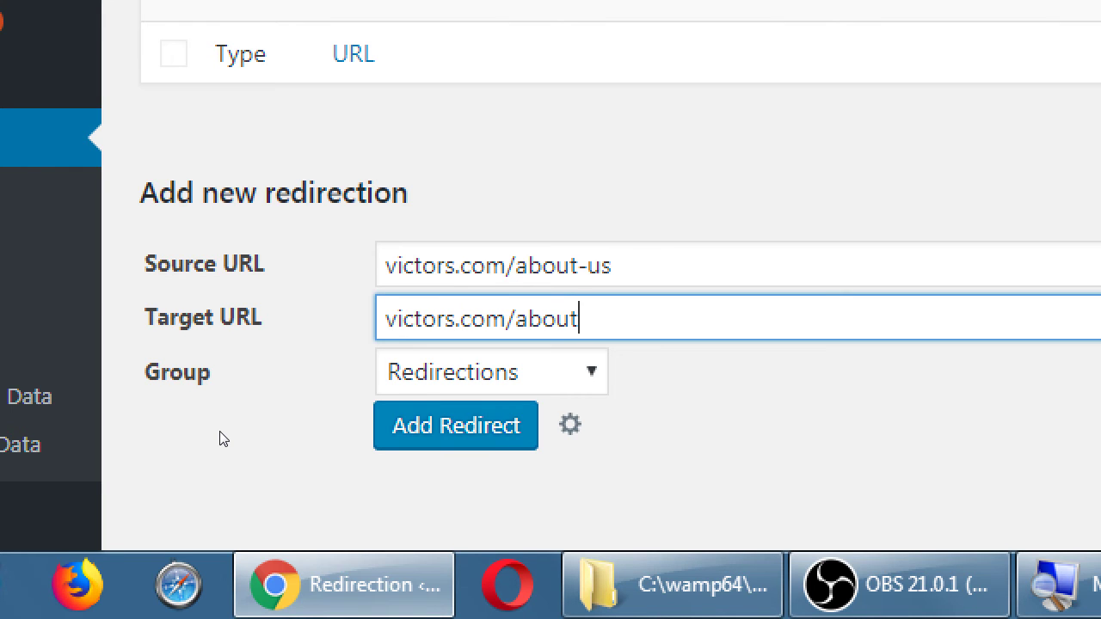
- Clear the about-page example from both the source and target URL of the new redirection
key(BackSpace)
key(BackSpace)
key(BackSpace)
key(BackSpace)
key(BackSpace)
key(BackSpace)
key(BackSpace)
key(BackSpace)
key(BackSpace)
key(BackSpace)
key(BackSpace)
key(BackSpace)
key(BackSpace)
key(BackSpace)
key(BackSpace)
key(BackSpace)
key(BackSpace)
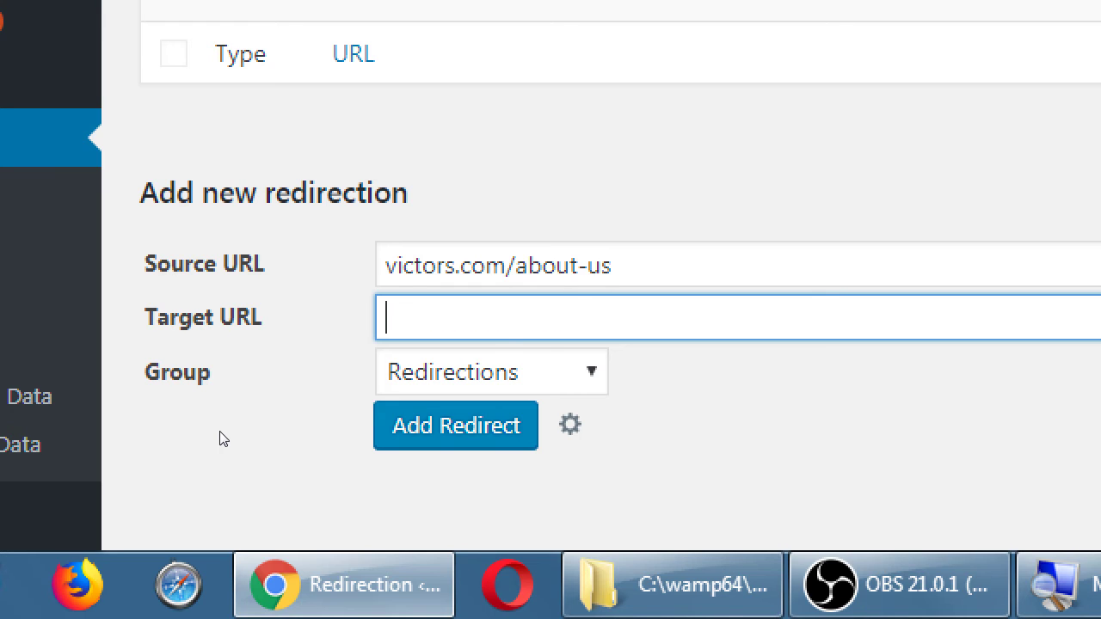
key(shift+Tab)
key(BackSpace)
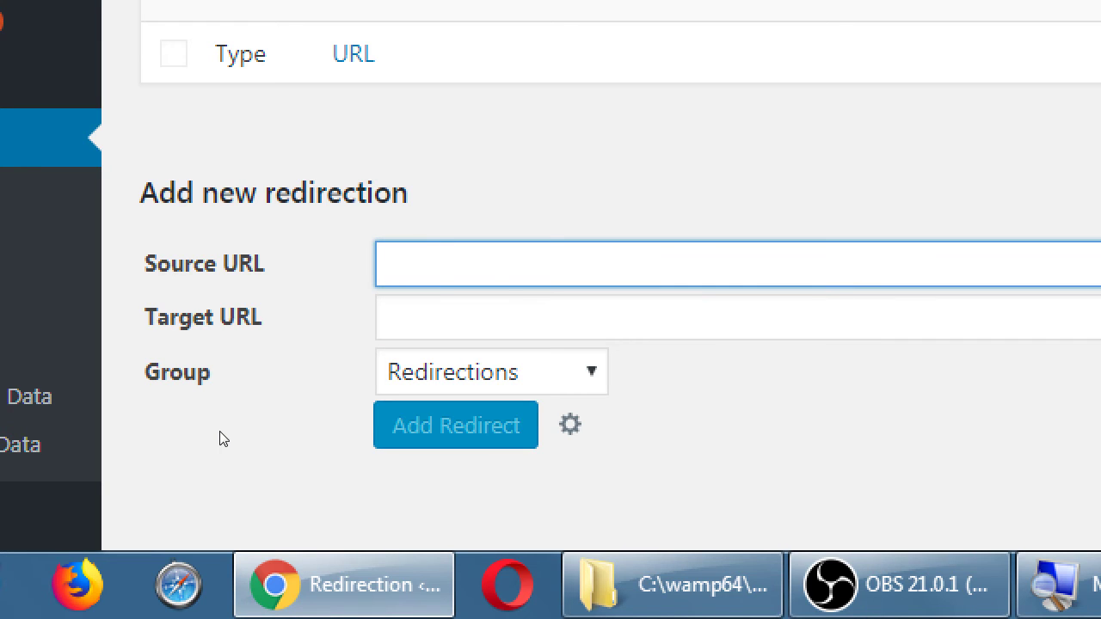
- Set the new redirection's source URL back to /wp-admin and its target URL to /
text(/wp-admin)
click(219, 431)
key(Tab)
text(/)
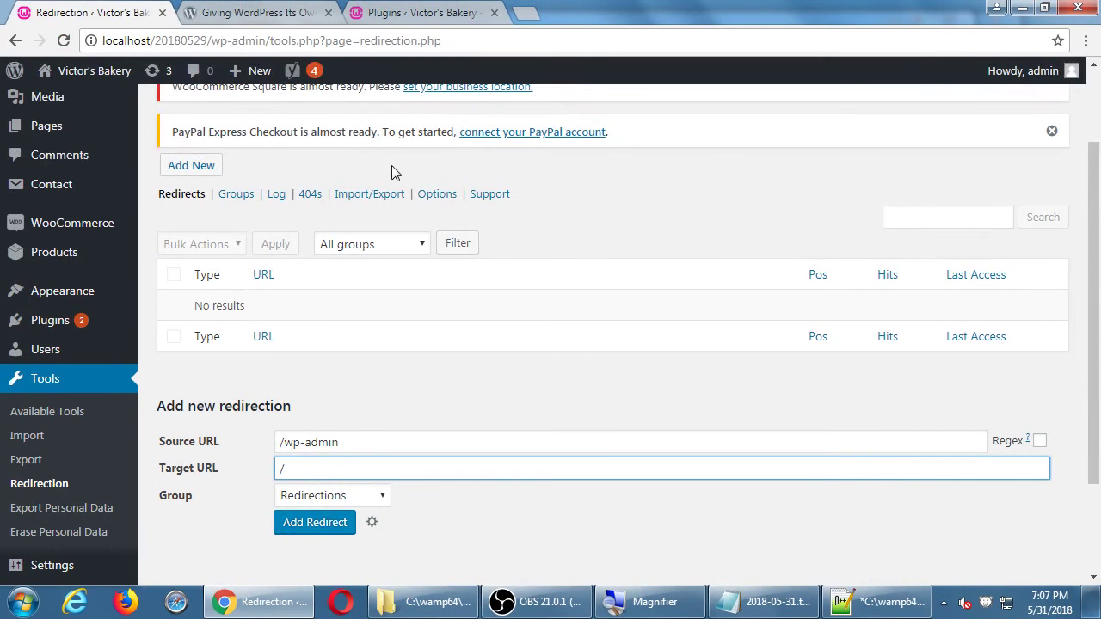
- View Redirection's log of 404 errors and return to the list of redirects
click(308, 200)
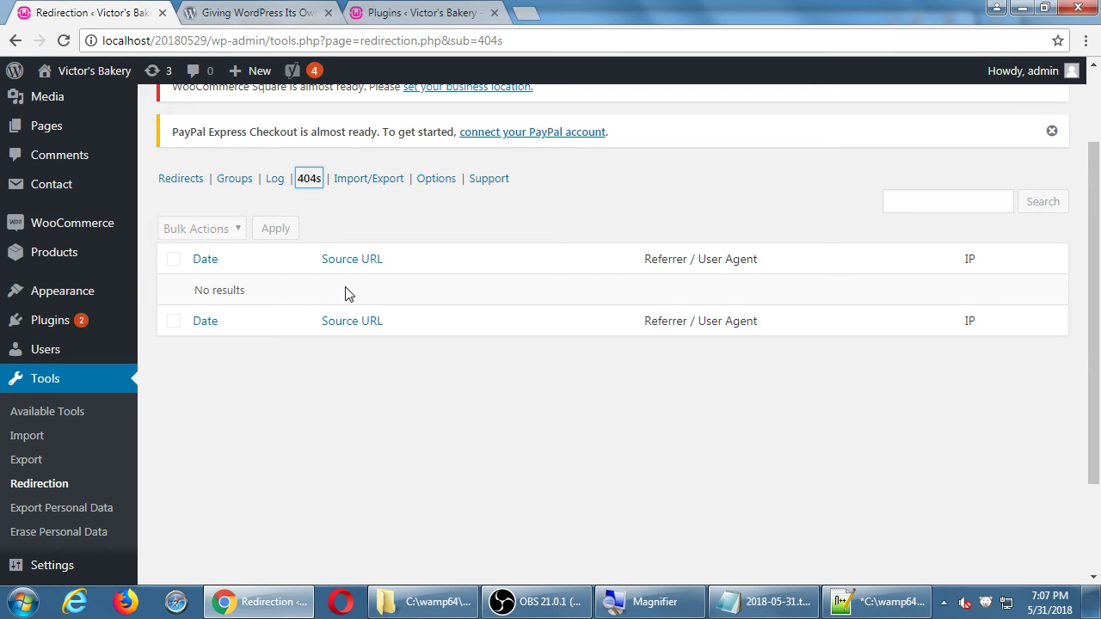
click(186, 178)
scroll(295, 336, down, 3)
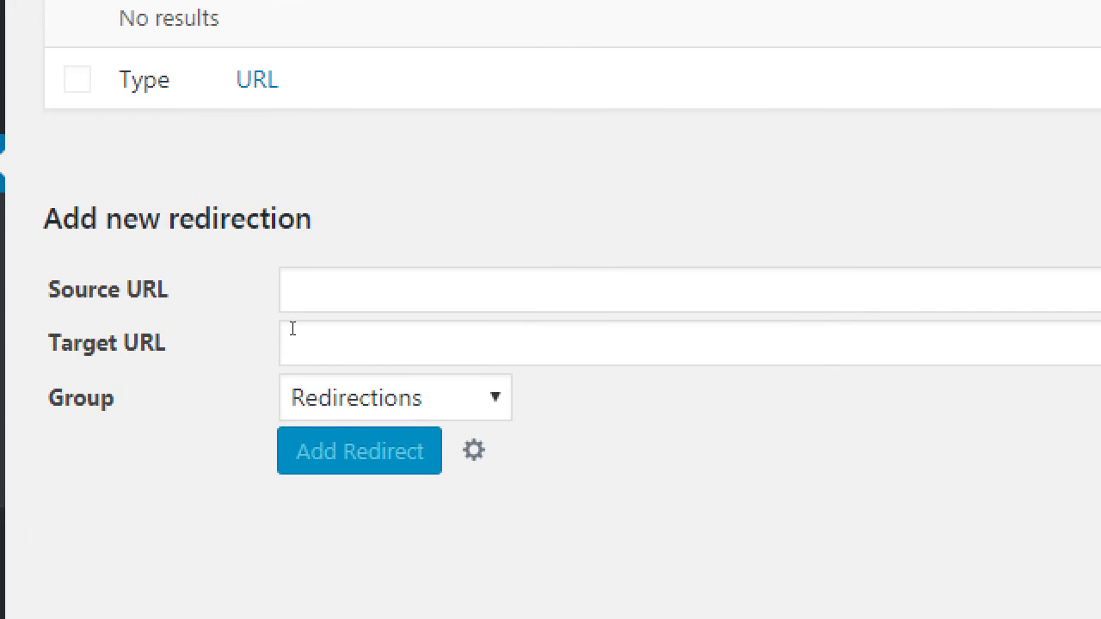
- Fill in a new redirection with source URL /themes/oldtheme-1 and target URL /warning.html
click(293, 319)
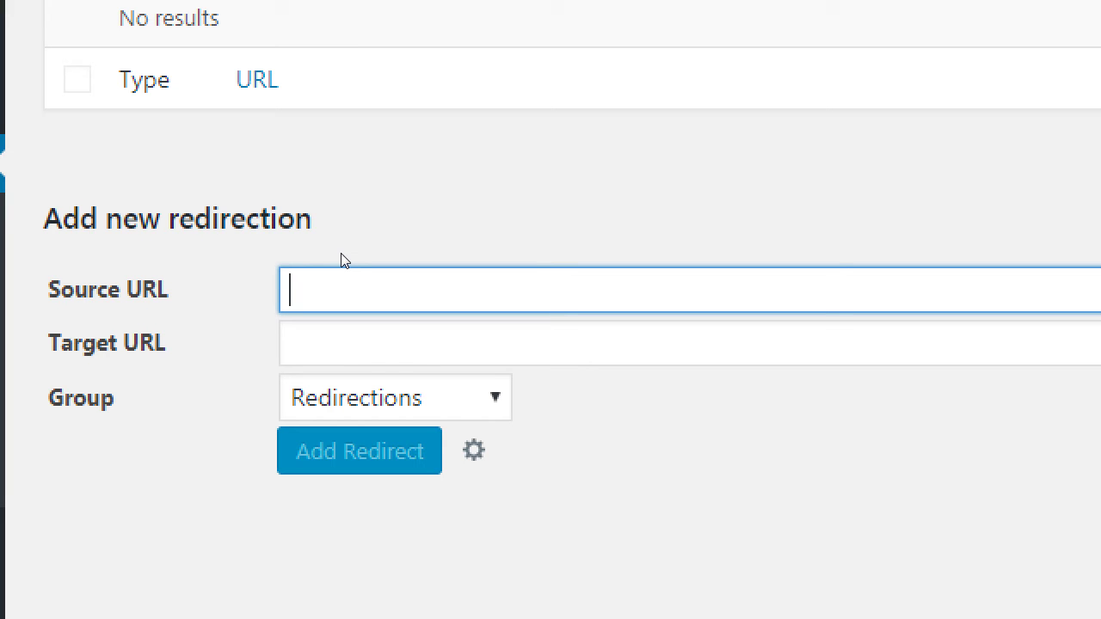
text(/)
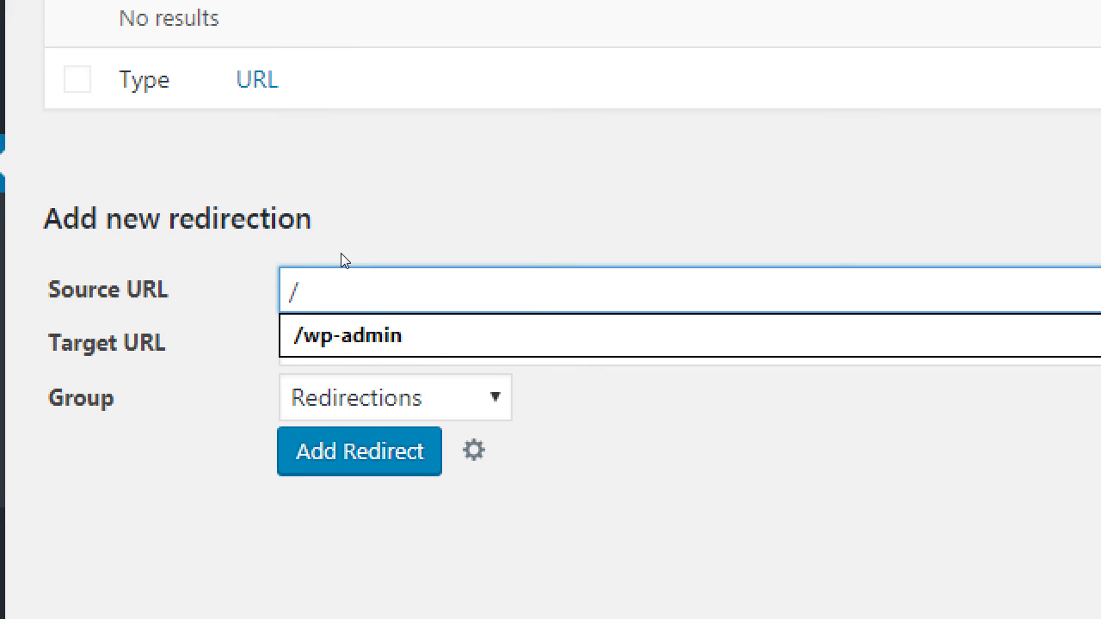
text(w)
key(BackSpace)
text(themes)
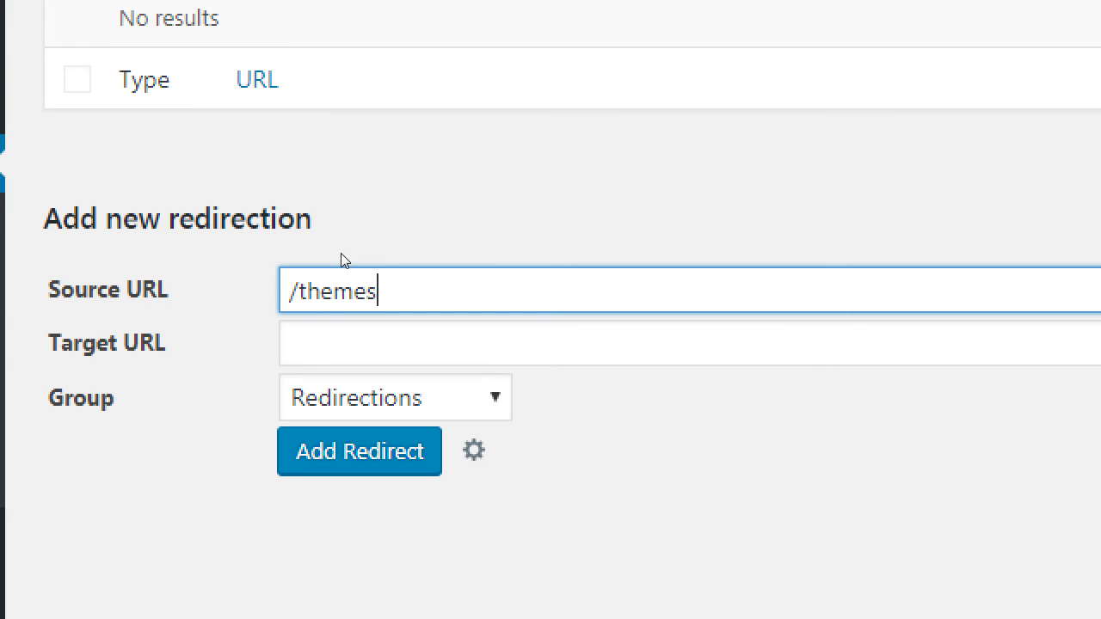
text(/)
text(oldtheme-1)
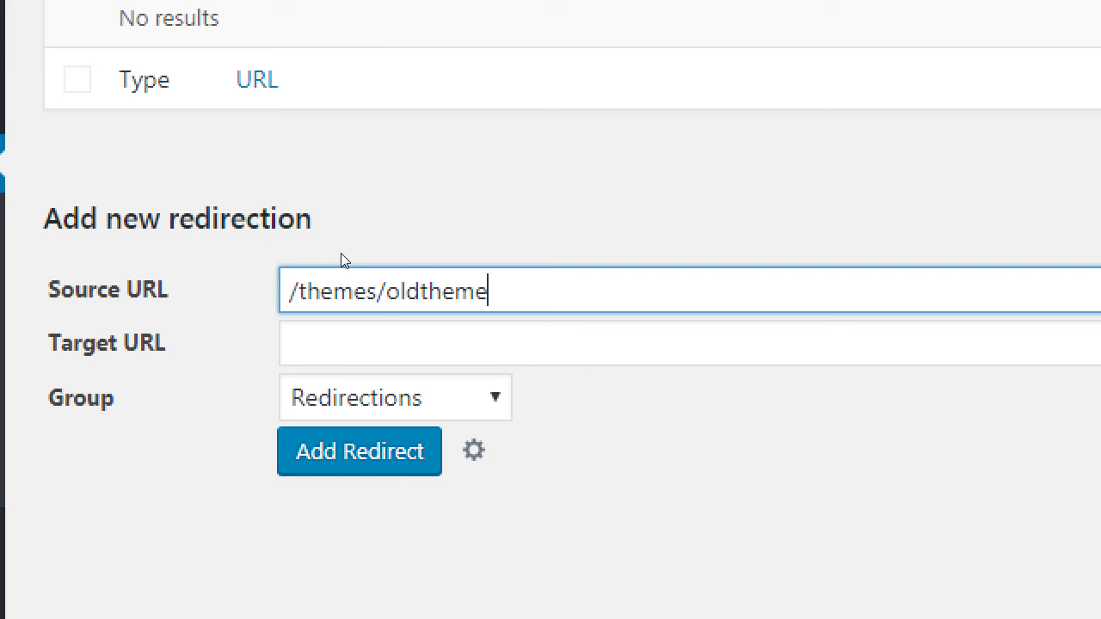
click(342, 259)
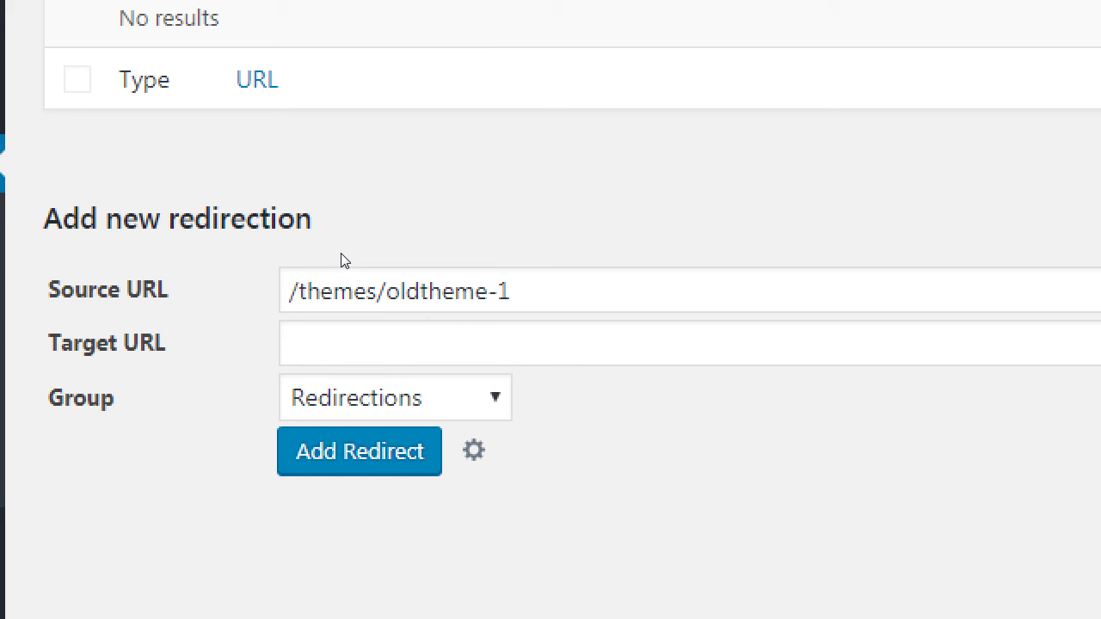
key(Tab)
text(/)
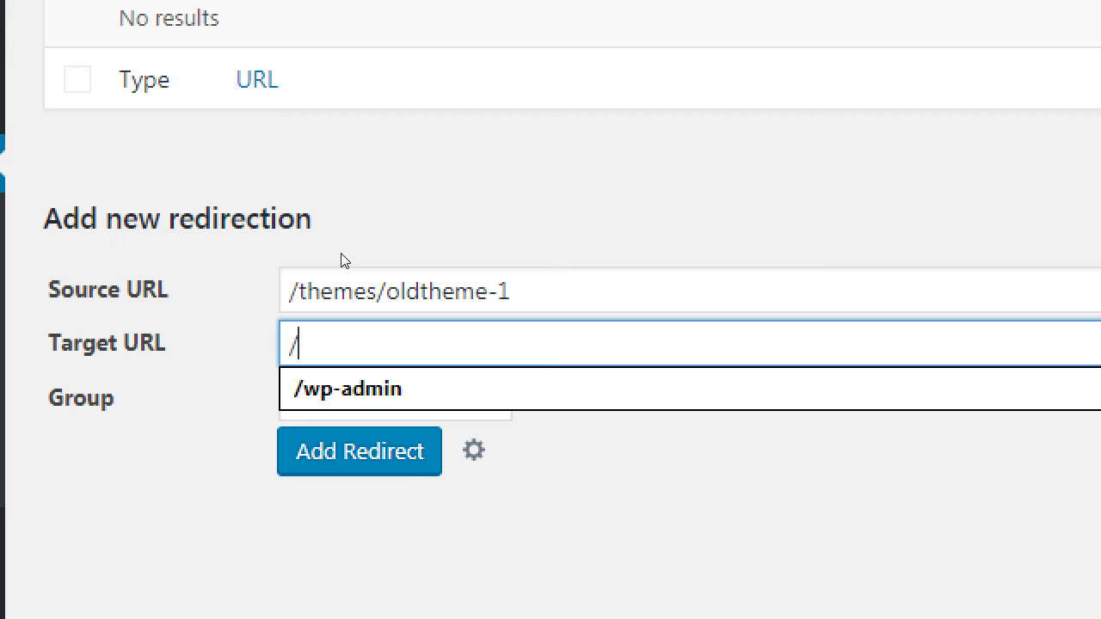
text(warning.html)
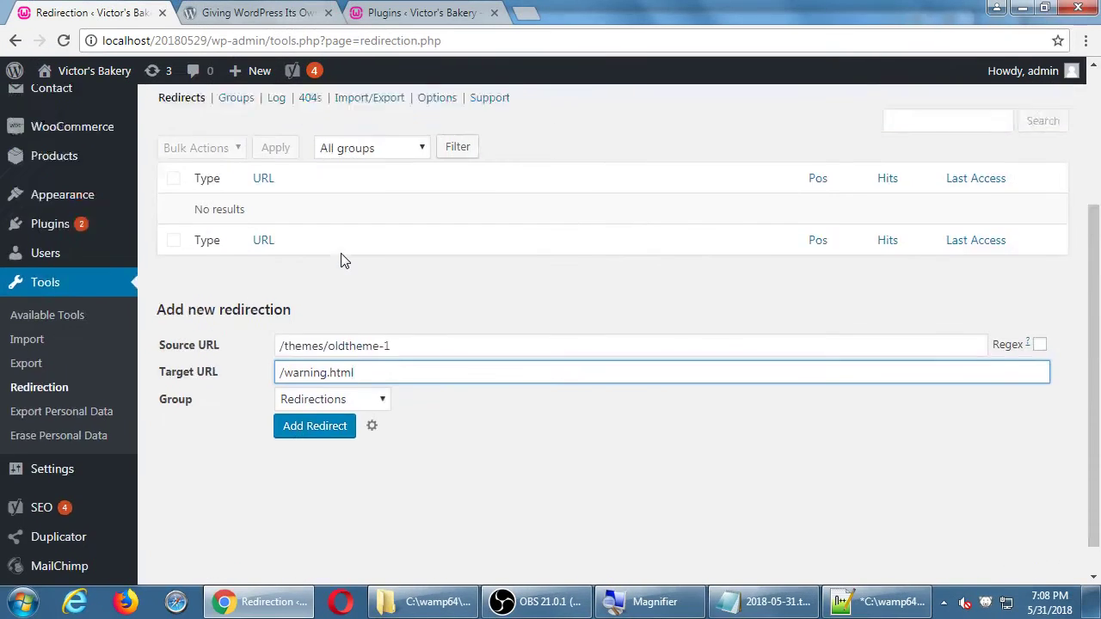
- Check Redirection's 404 errors log again, then go back to the empty new-redirection form under the redirects list
scroll(342, 259, up, 2)
scroll(342, 260, up, 2)
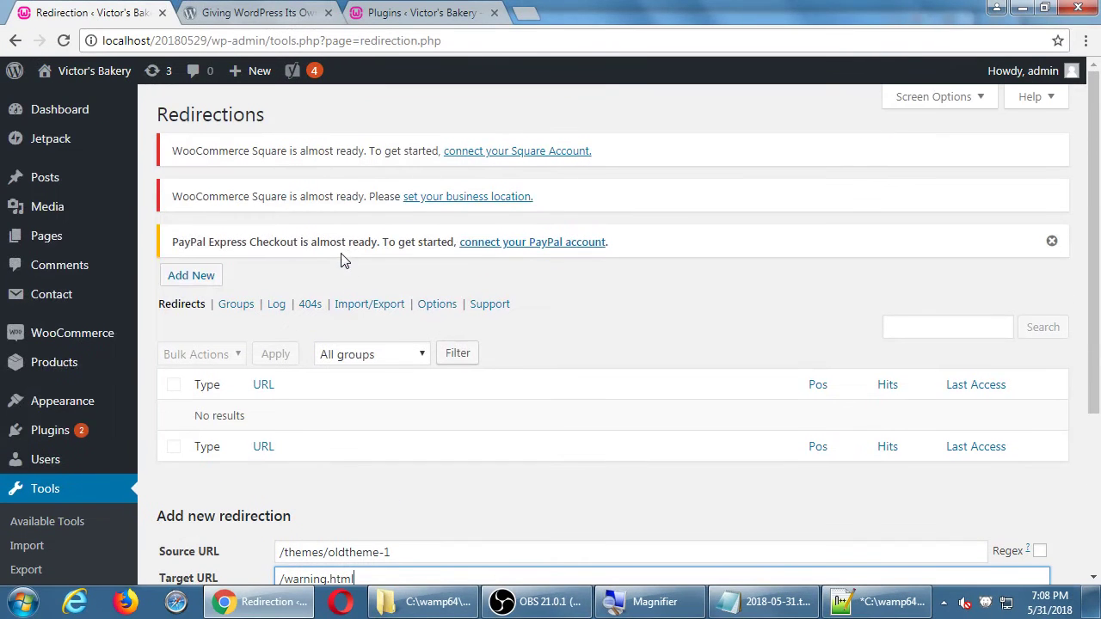
click(308, 305)
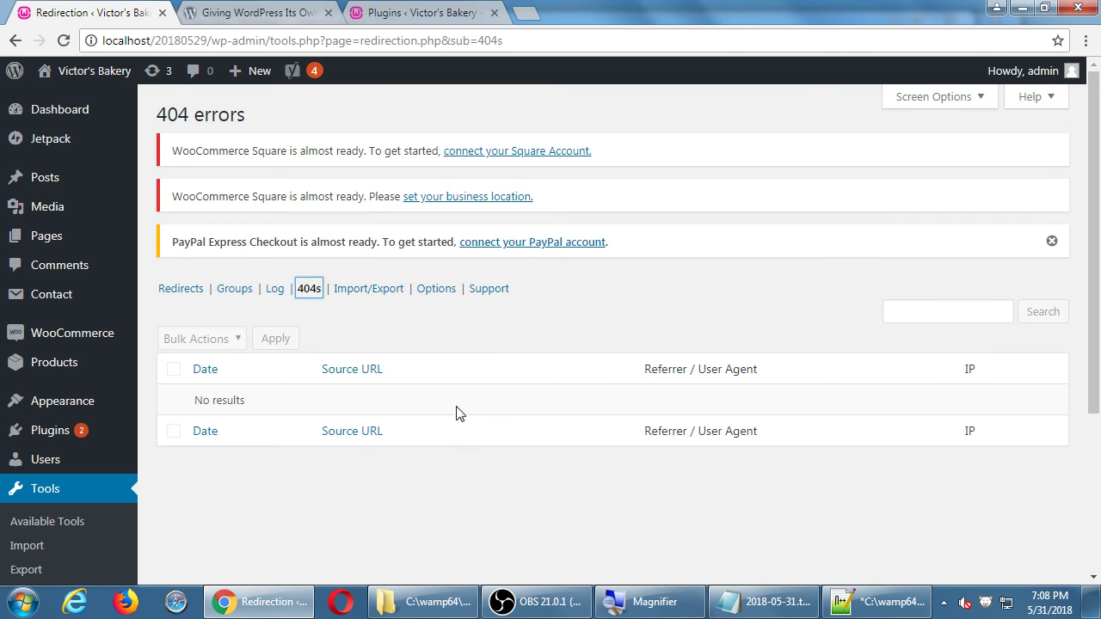
click(195, 289)
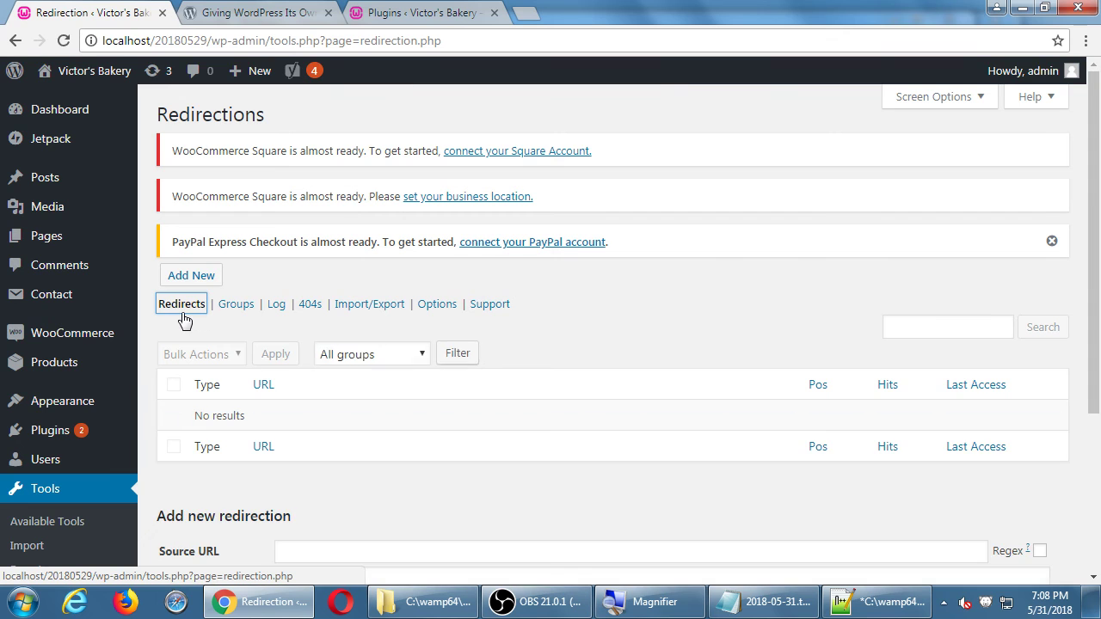
scroll(335, 448, down, 1)
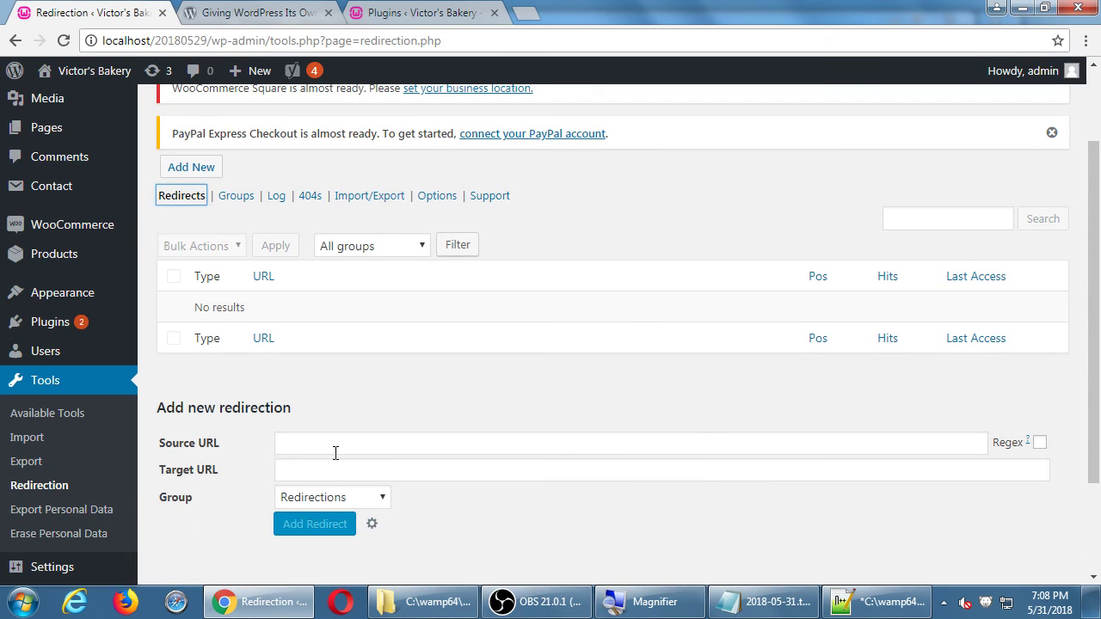
click(336, 447)
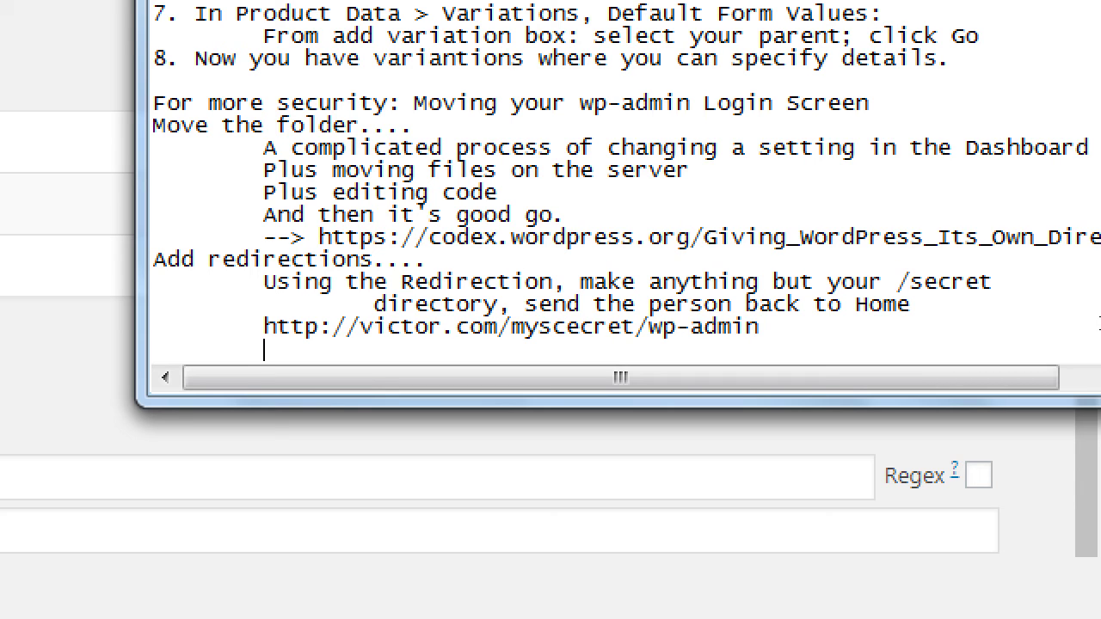
- In the Notepad notes, add the line "Very useful to try to prevent unauthorized access" under the redirections section, followed by a blank line
text(Very usefu)
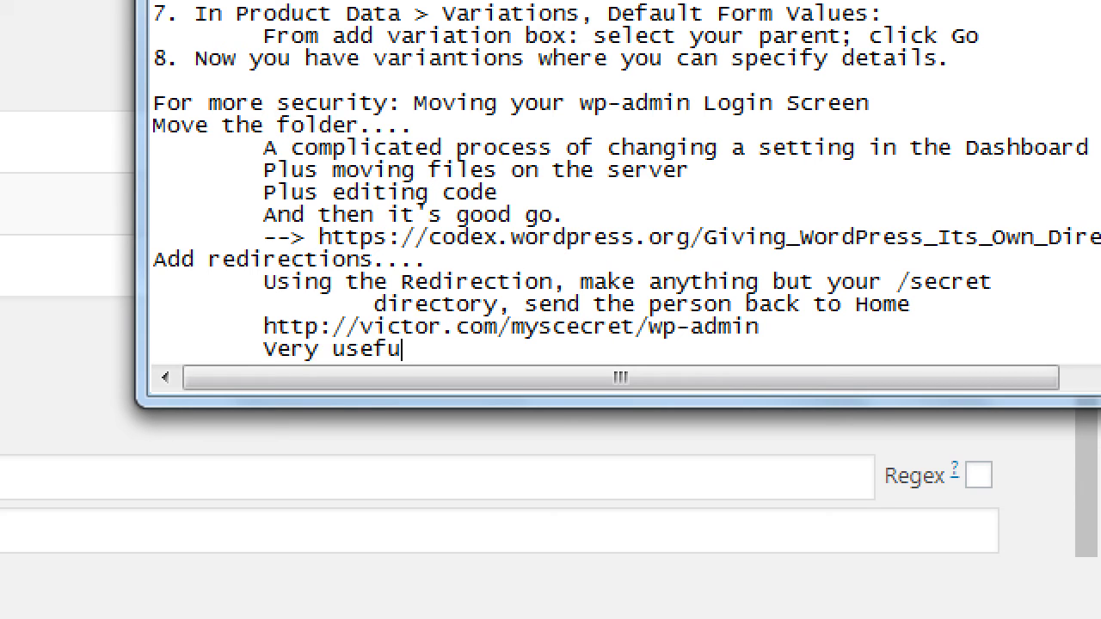
text(l to try to)
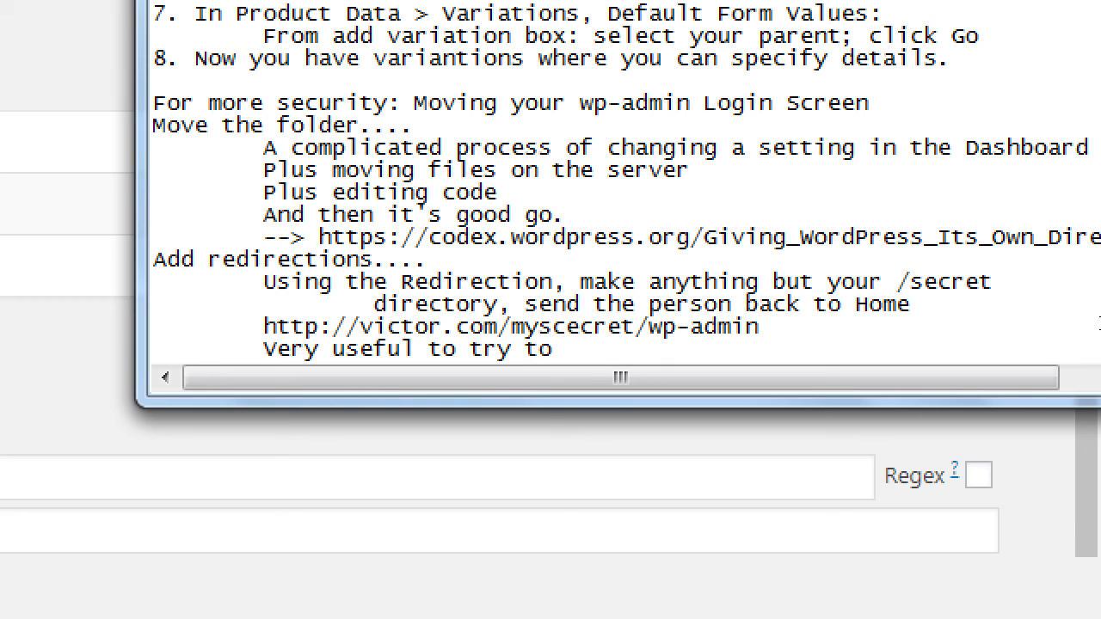
text(prevent unauthor)
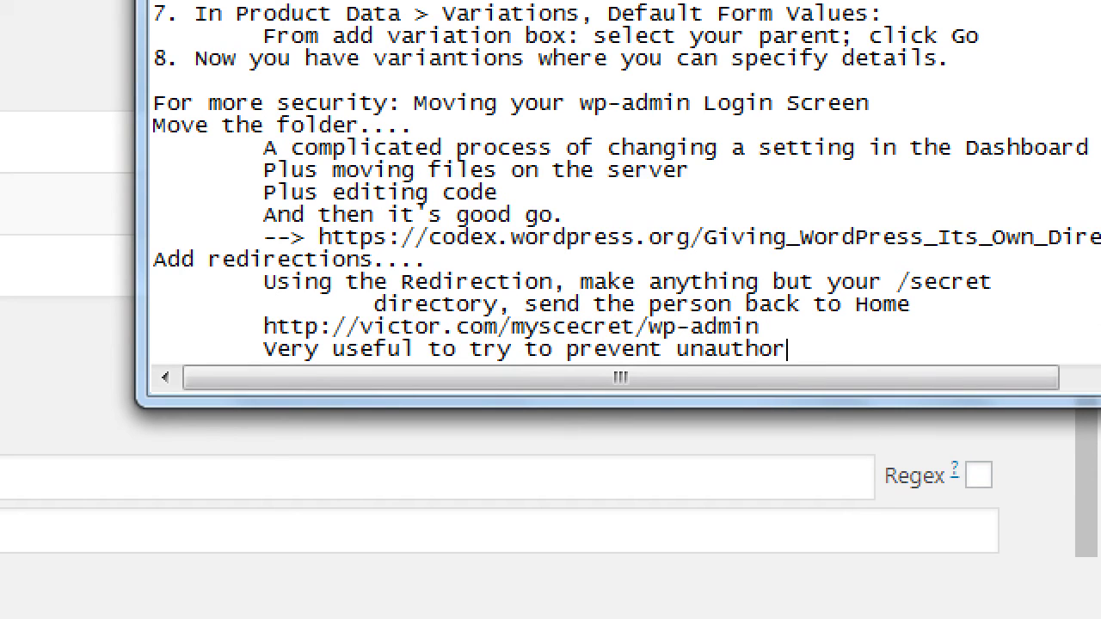
text(ized access)
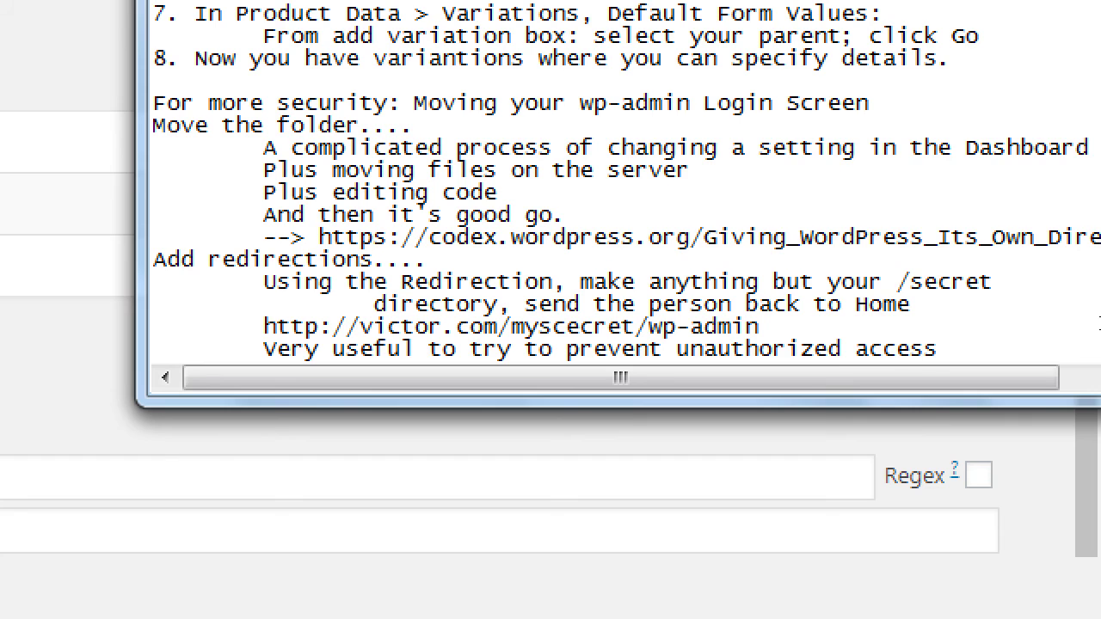
key(Return)
key(Return)
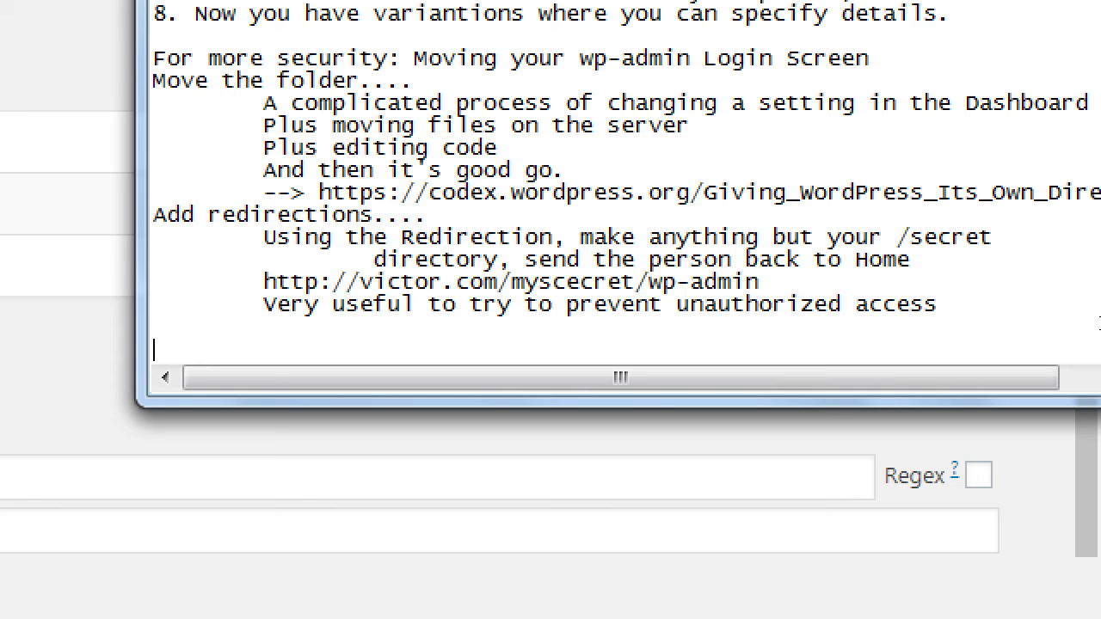
- Insert an extra blank line above the "For more security" heading and return to the end of the notes
key(Up)
key(Up)
key(Up)
key(Up)
key(Up)
key(Up)
key(Up)
key(Up)
key(Up)
key(Up)
key(Up)
key(Up)
key(Up)
key(ctrl+End)
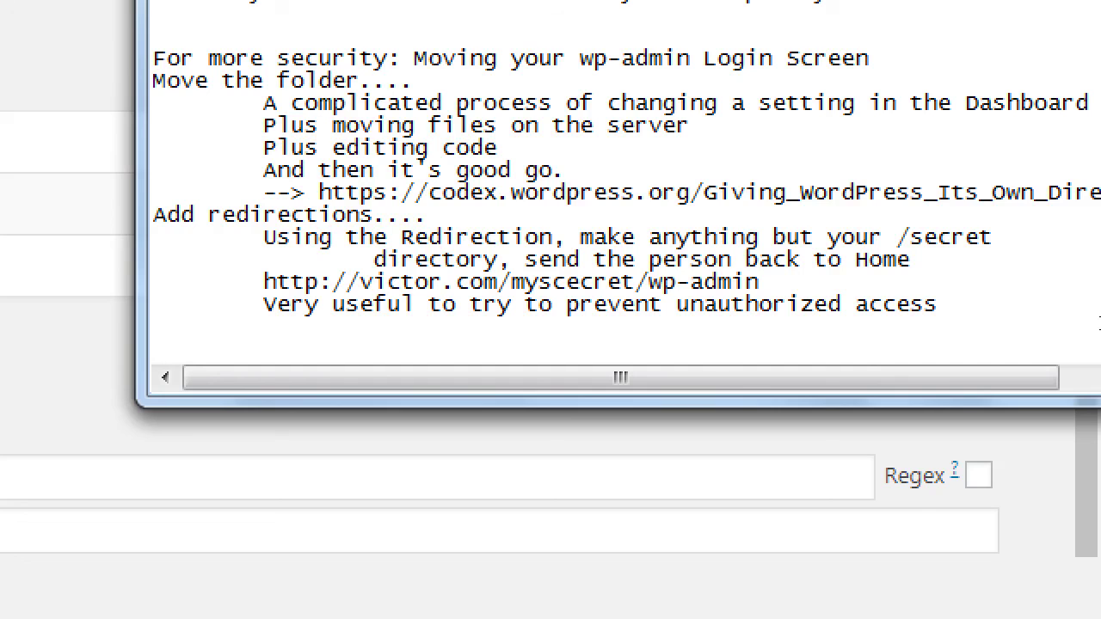
- Review the whole wp-admin login security section of the notes by selecting it, then clear the selection
key(super+minus)
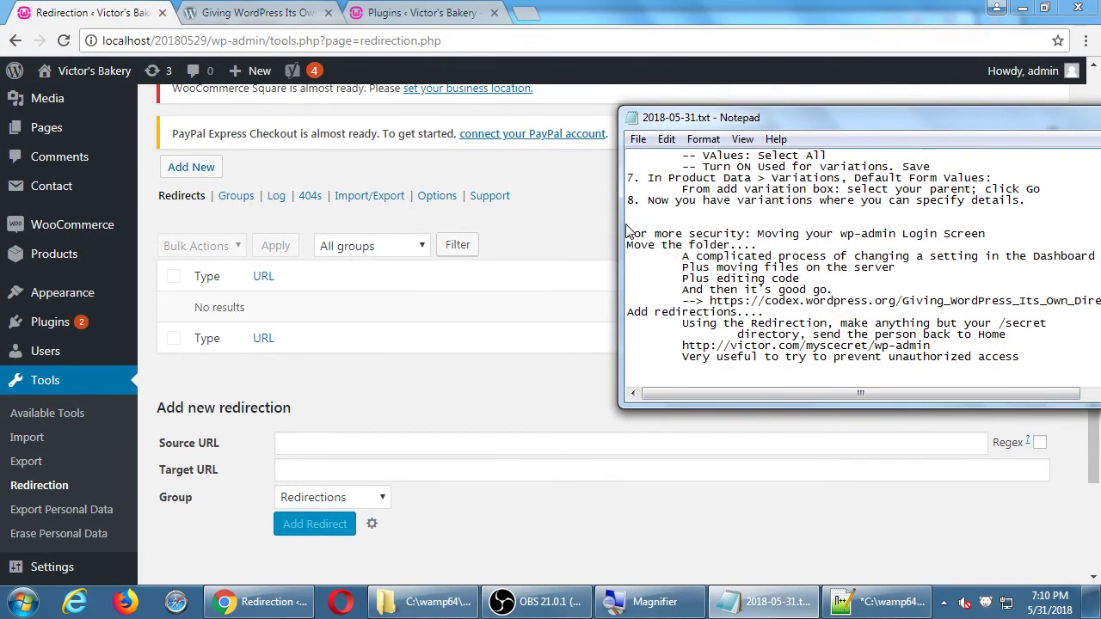
drag(633, 224, 715, 410)
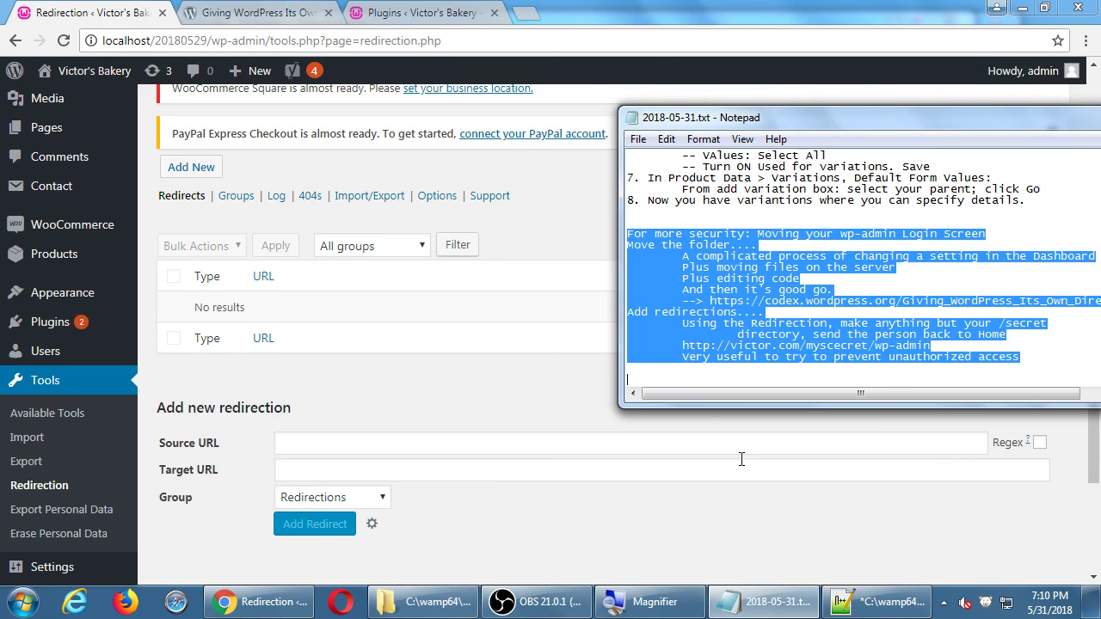
key(super+plus)
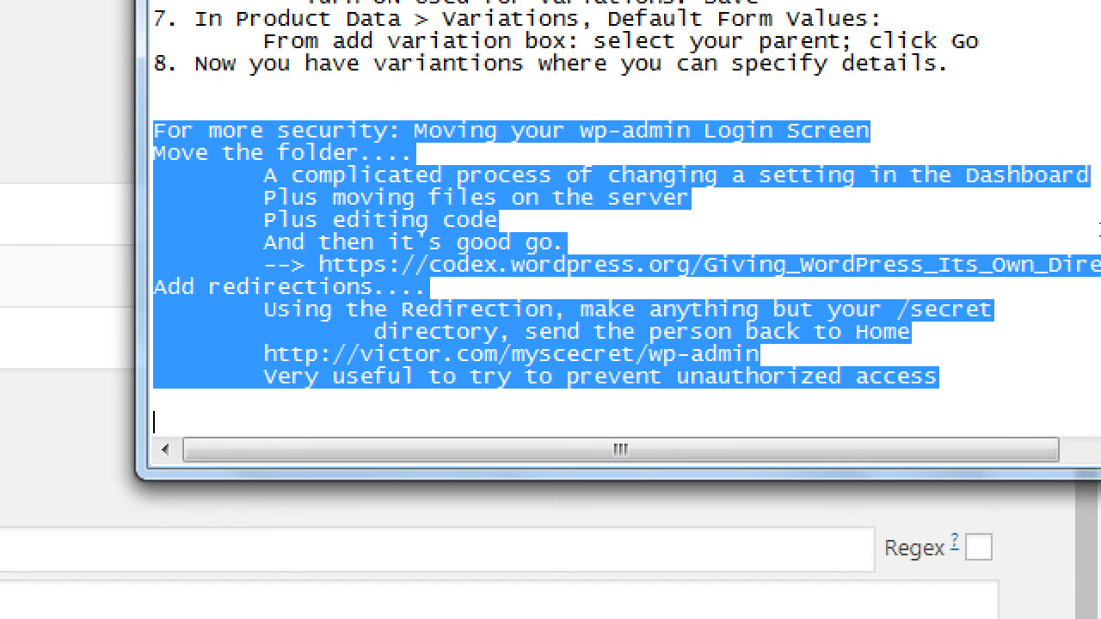
click(1099, 231)
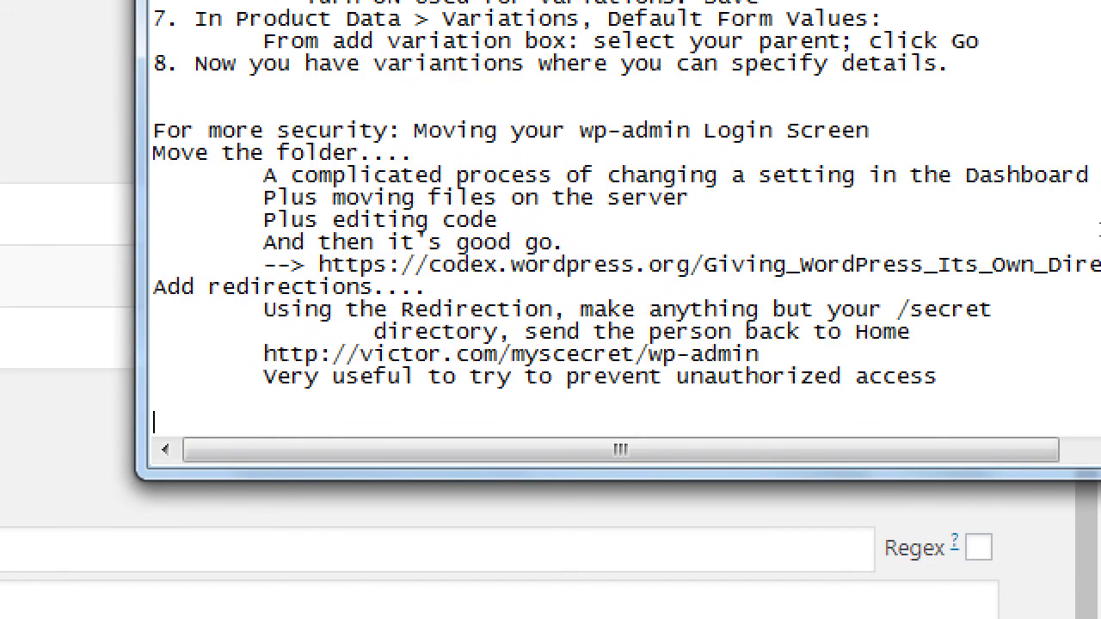
- Below the security section, add the closing note "Do this after your wordpress is installed on the server,"
key(Return)
text(Do thi)
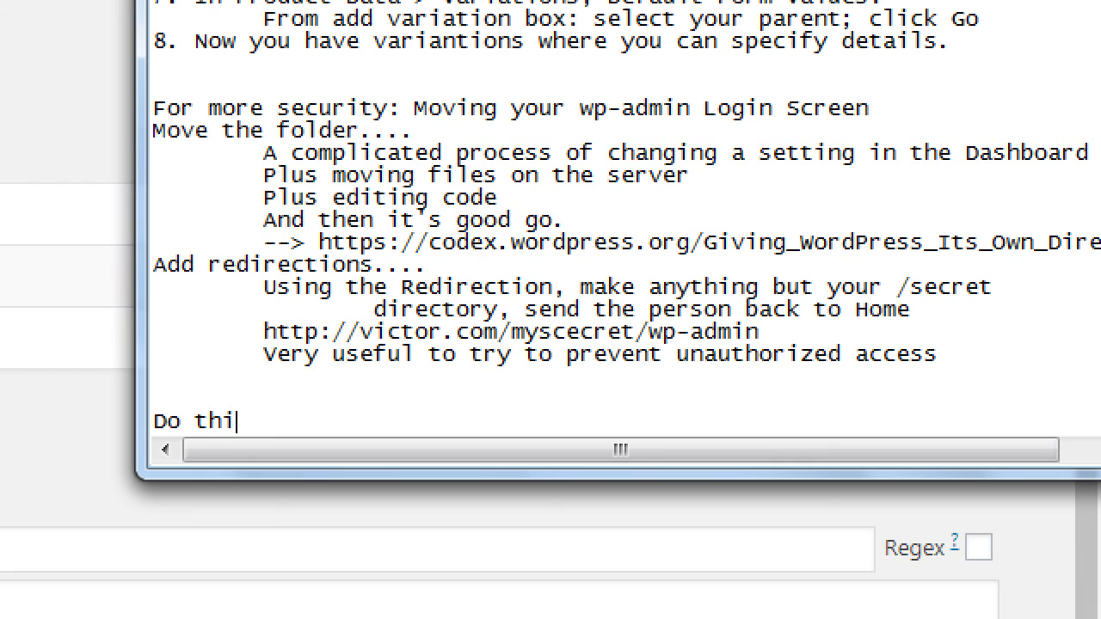
text(s after your)
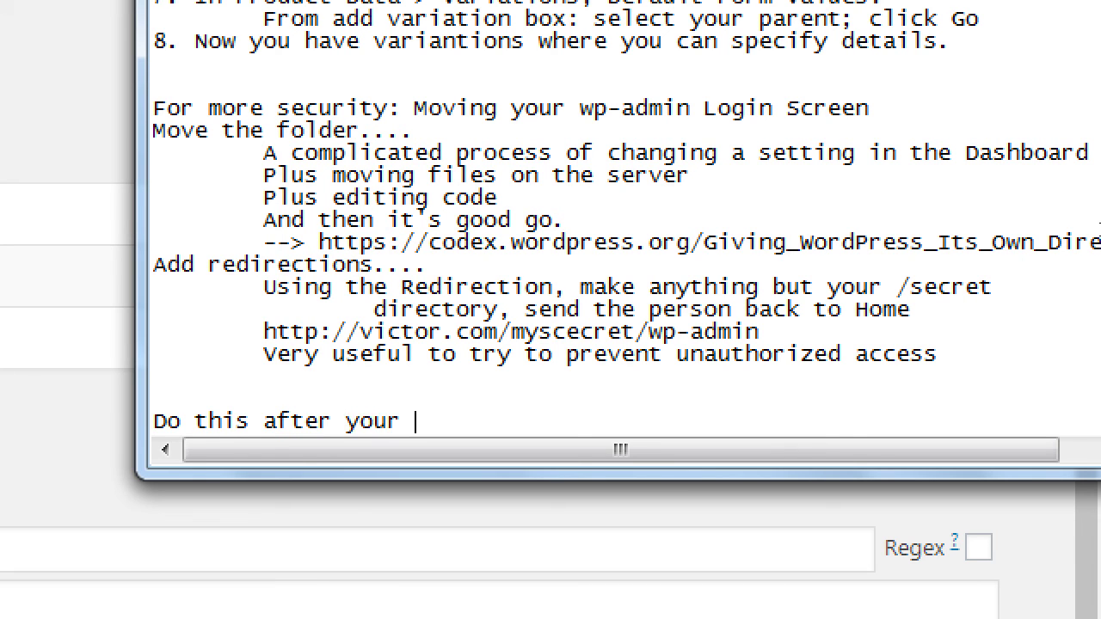
text(wordpress is installe)
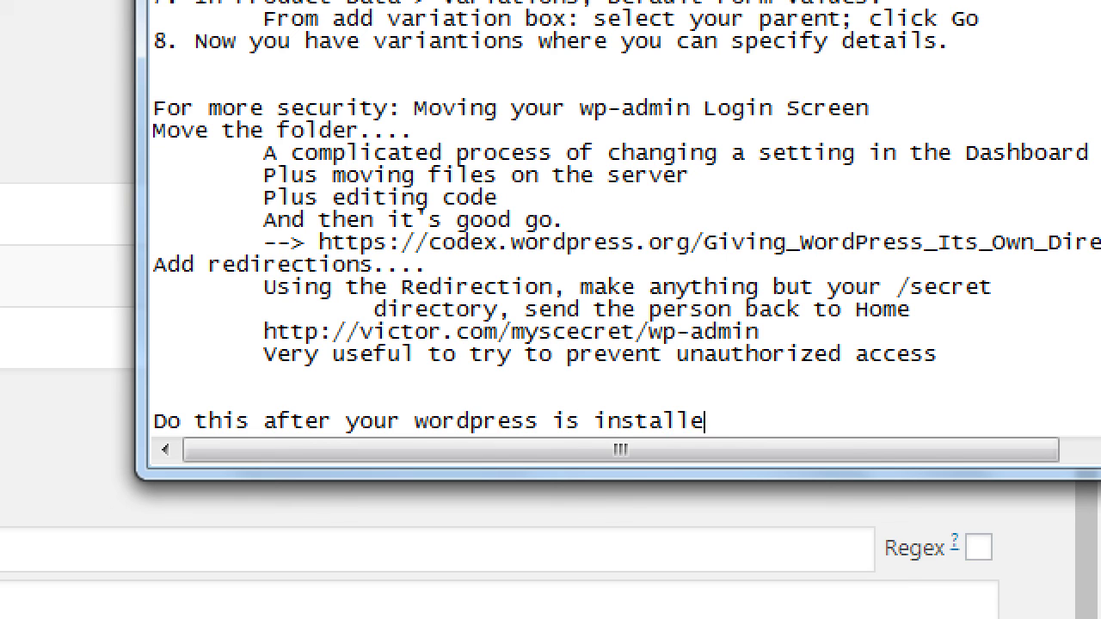
text(d on the server)
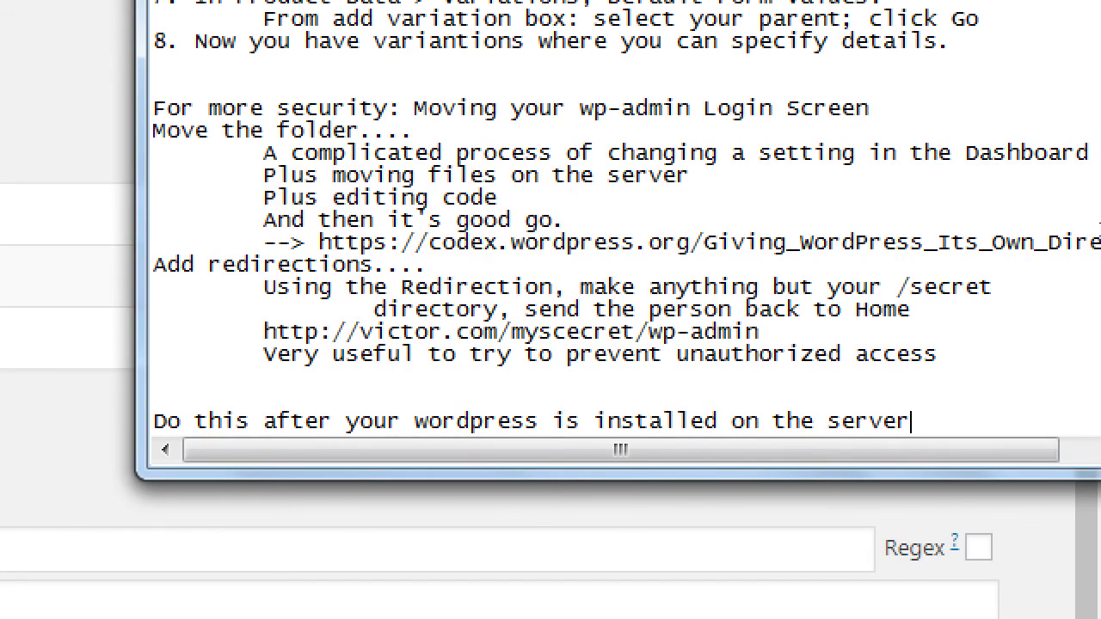
text(,)
- Continue the closing note on a new line with "but before you do much more with it."
key(Return)
text(but before )
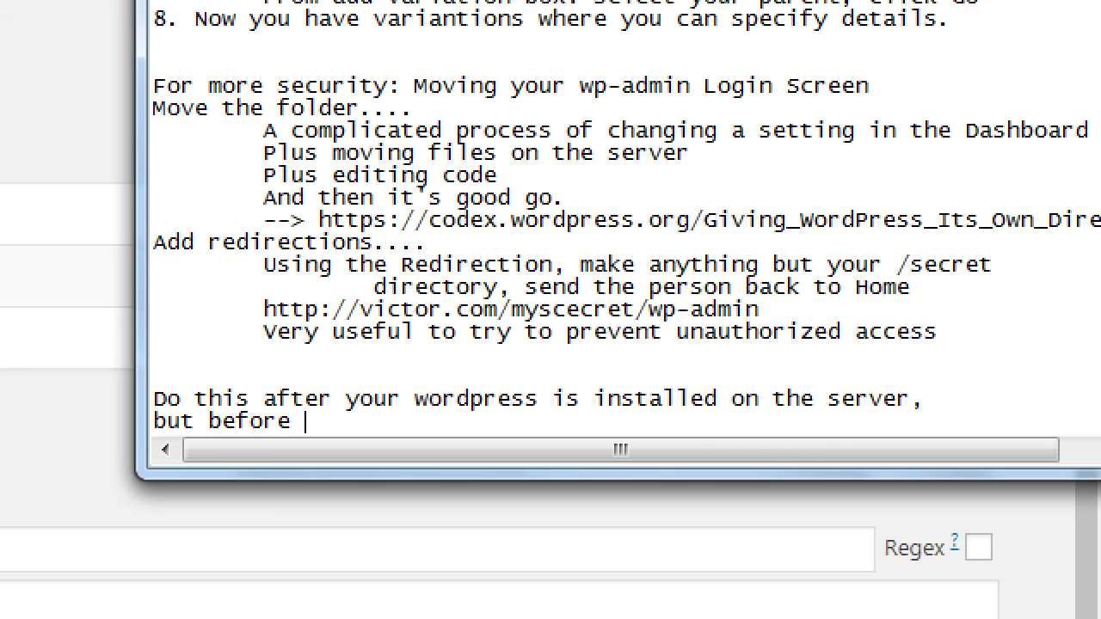
text(you do much mor)
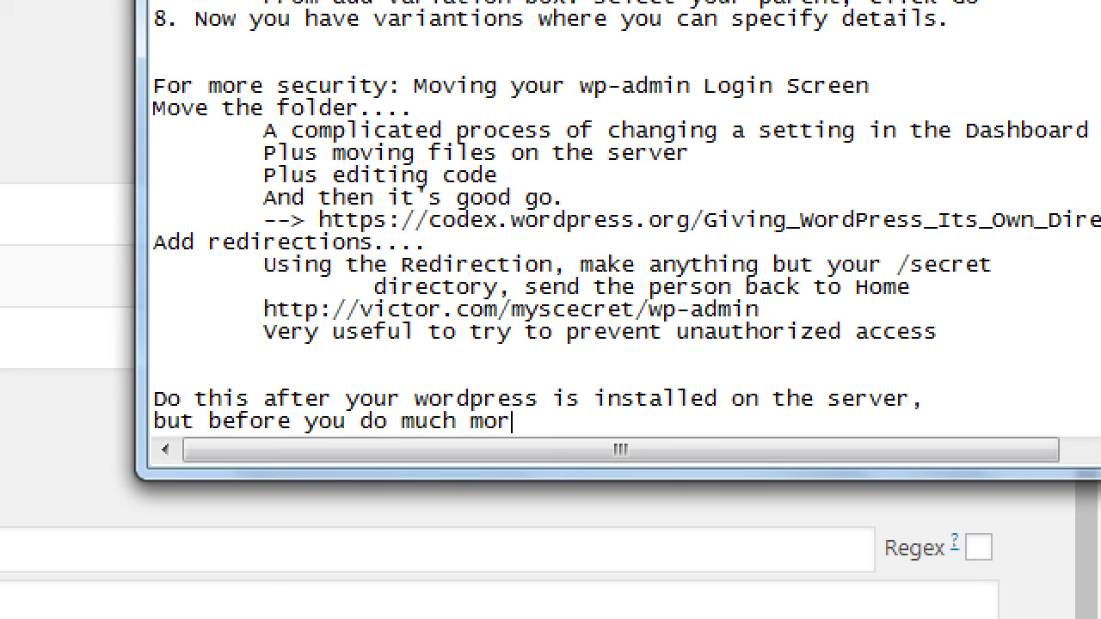
text(e iwth it)
key(BackSpace)
key(BackSpace)
key(BackSpace)
key(BackSpace)
key(BackSpace)
key(BackSpace)
key(BackSpace)
text(with it.)
key(BackSpace)
key(BackSpace)
text(it.)
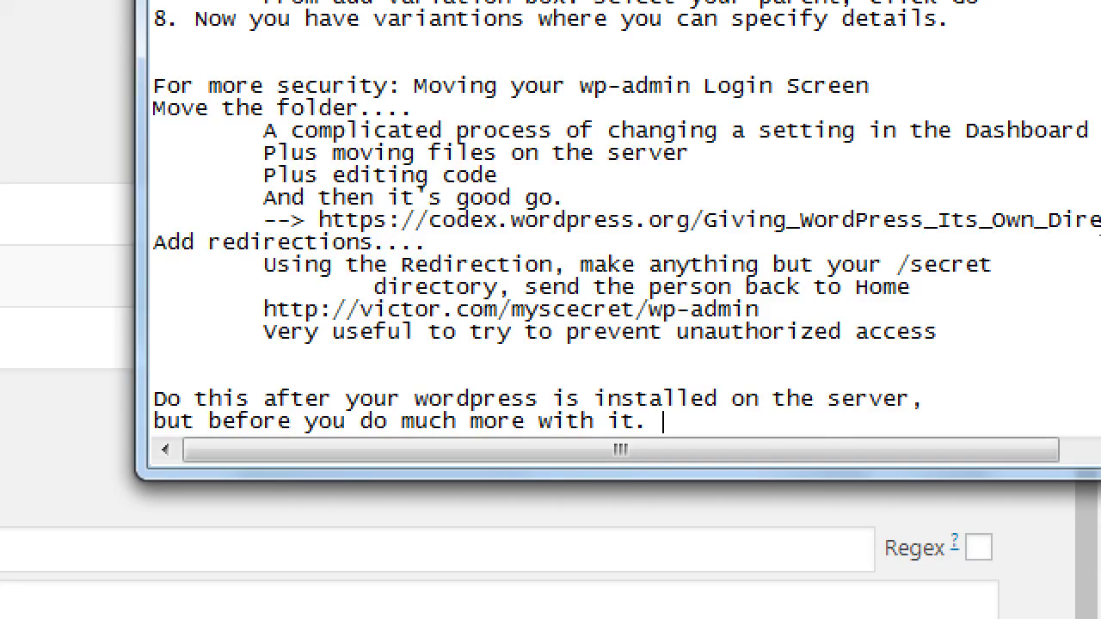
key(super+minus)
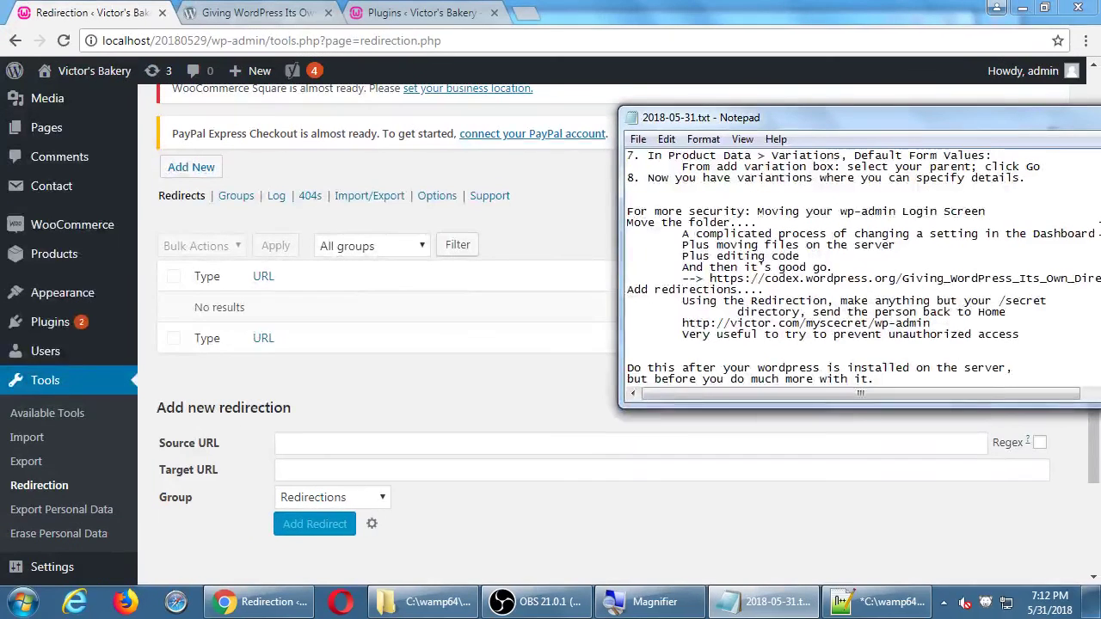